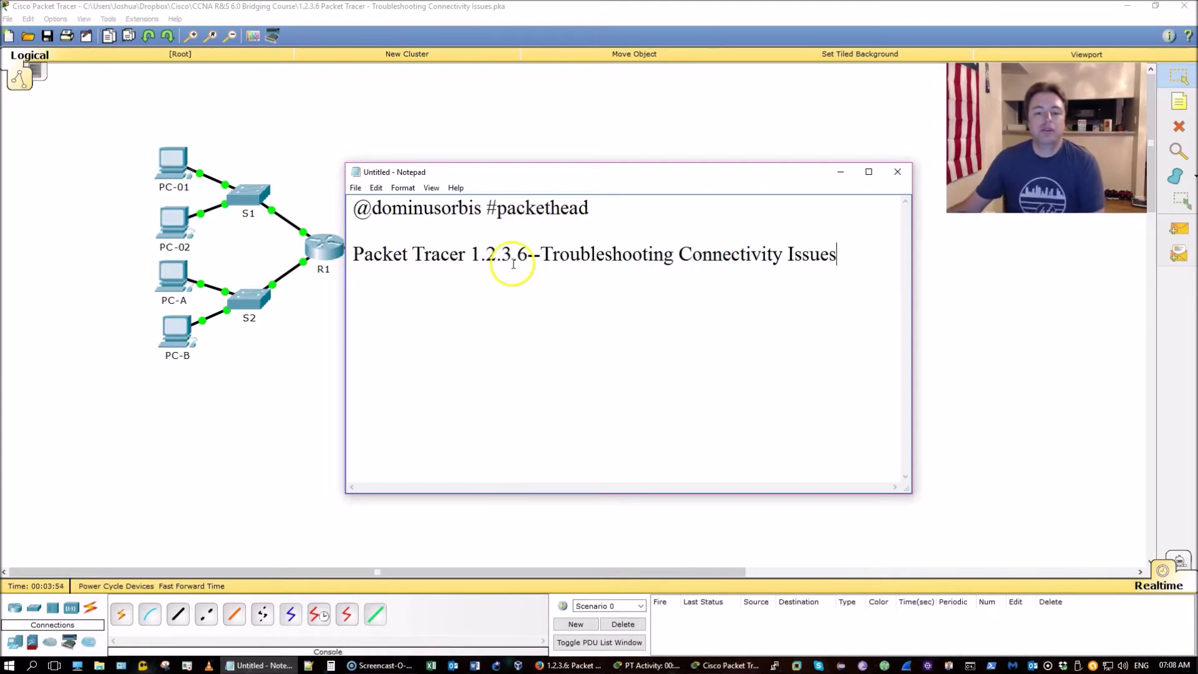
Step: Hide the Notepad title note, then box-select and deselect the whole network topology
{"action": "left_click", "coordinate": [544, 121]}
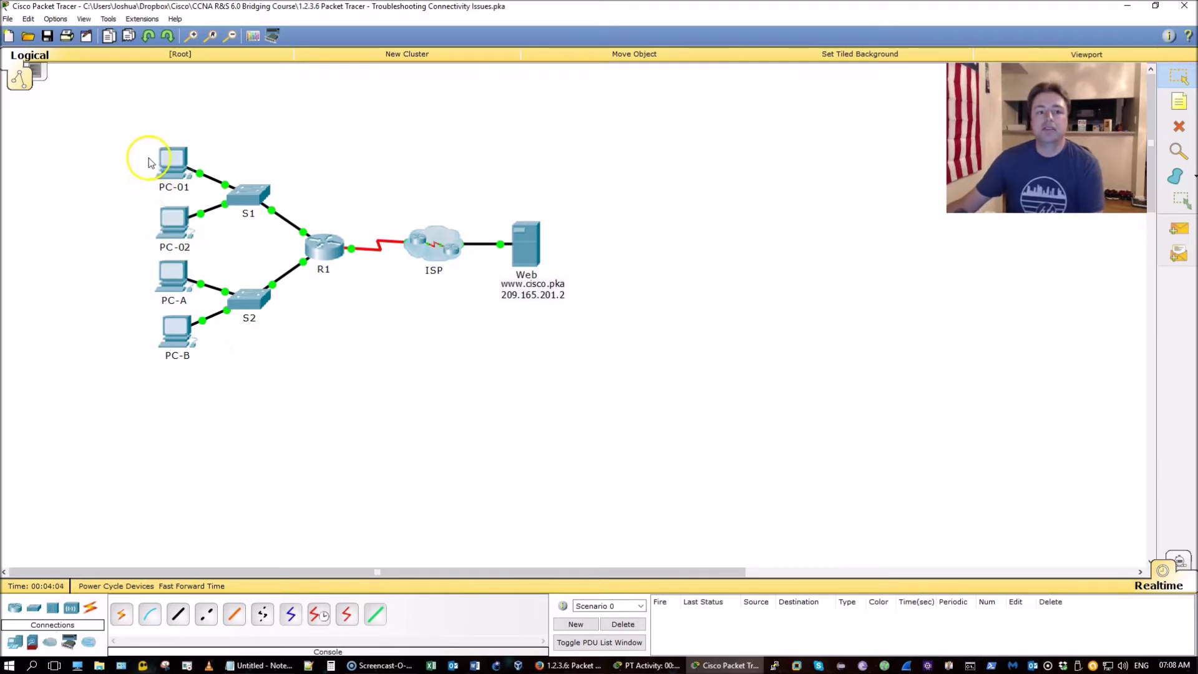
{"action": "left_click_drag", "start_coordinate": [138, 115], "coordinate": [581, 359]}
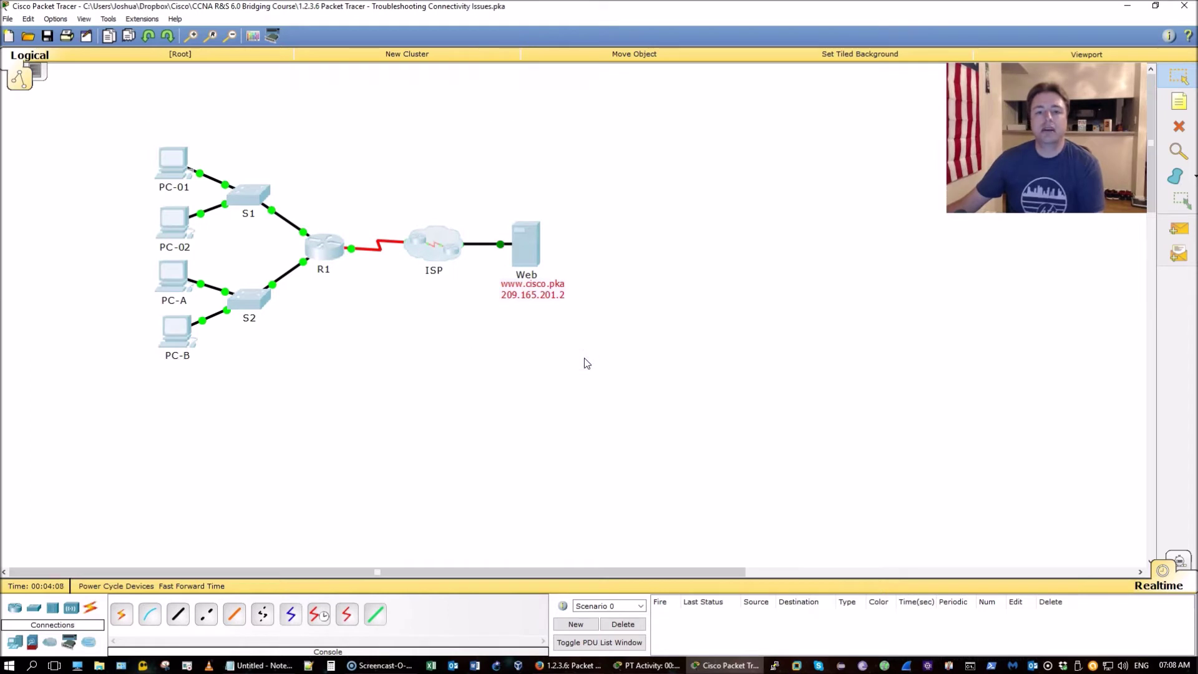
{"action": "left_click", "coordinate": [586, 359]}
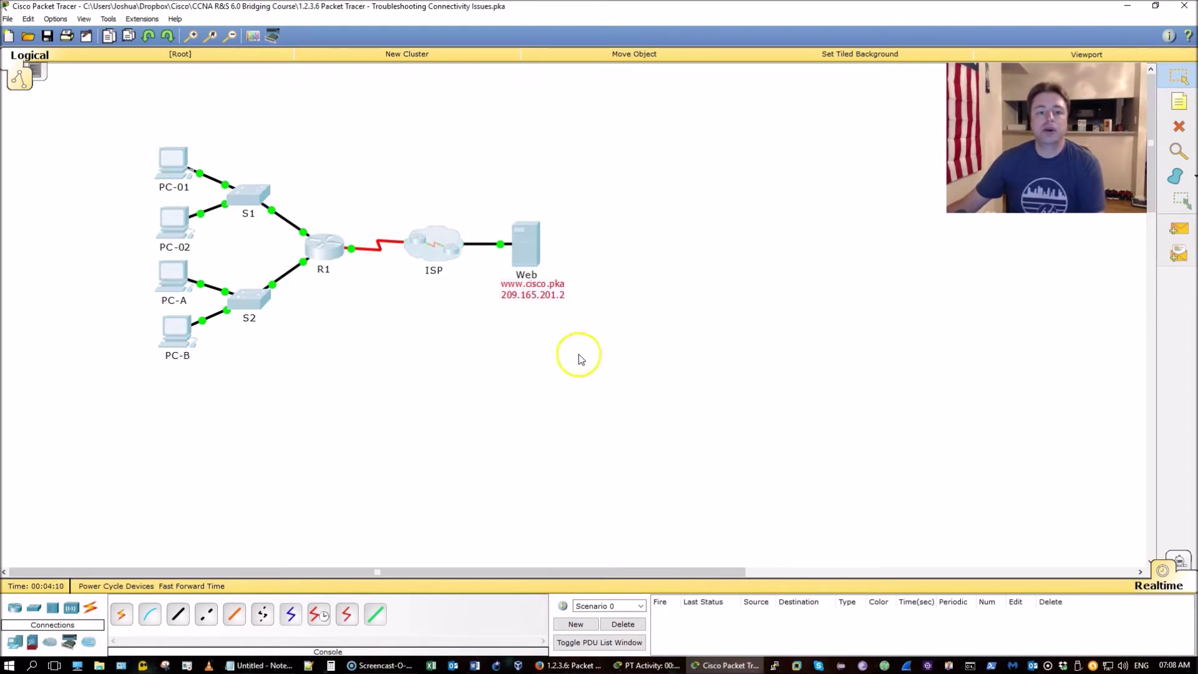
{"action": "left_click", "coordinate": [415, 365]}
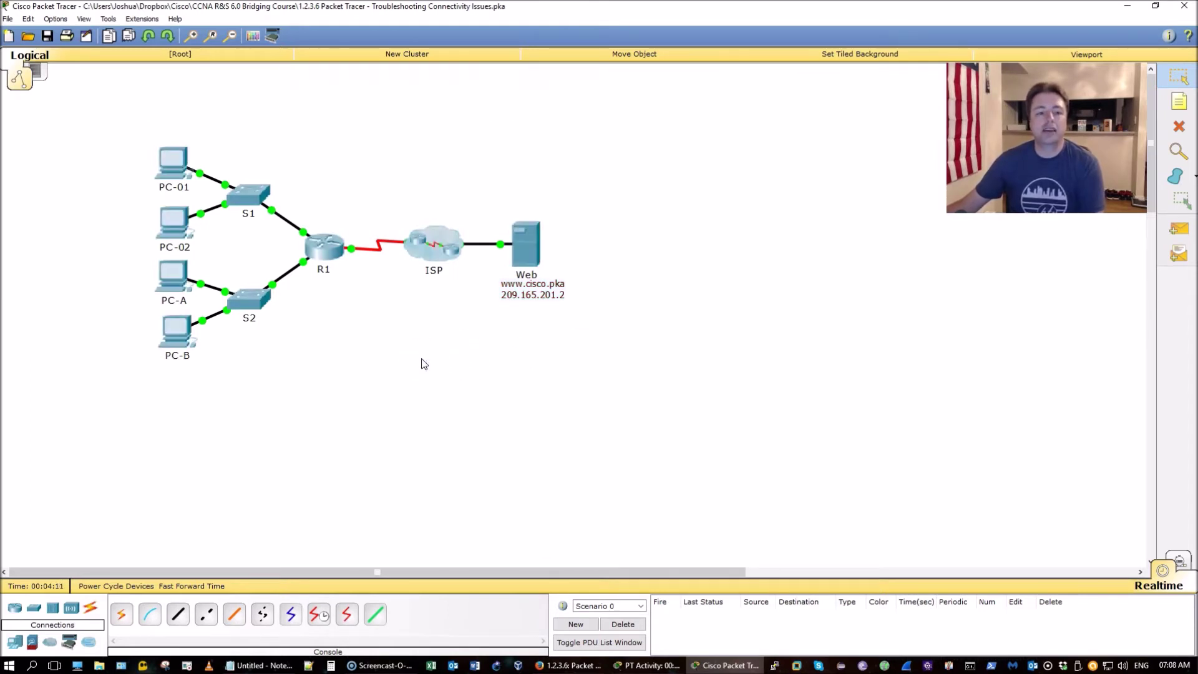
Step: Read the activity instructions, highlighting Step 1 and then Steps 3 to 5
{"action": "left_click", "coordinate": [630, 665]}
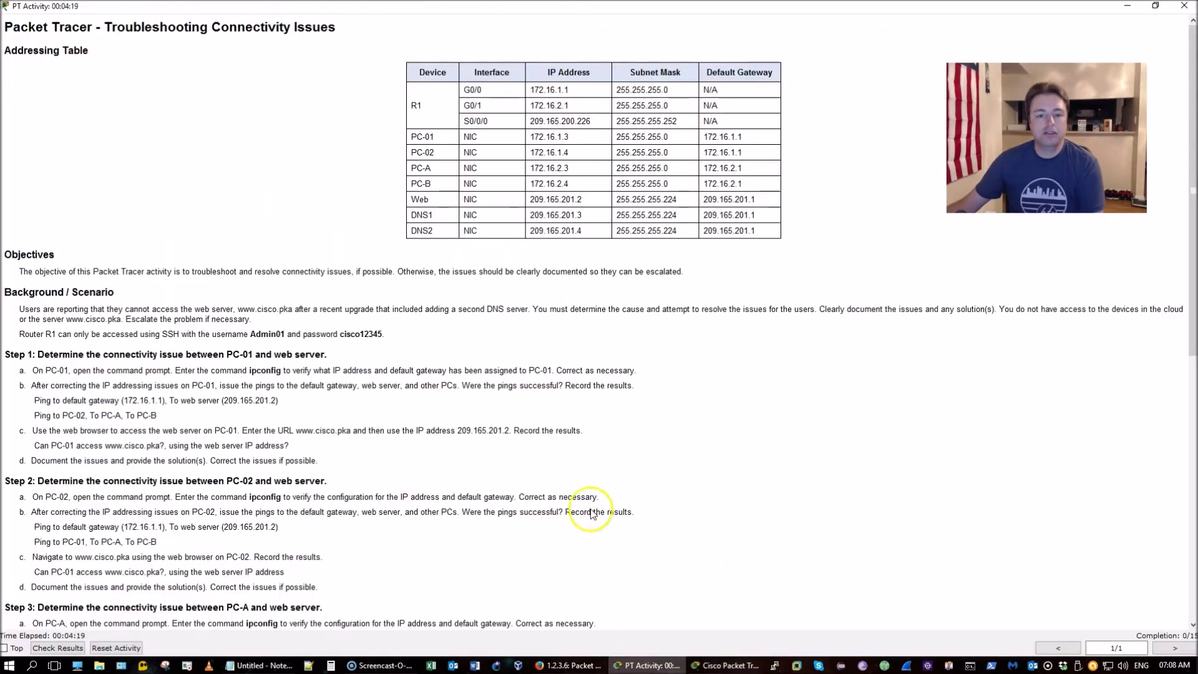
{"action": "scroll", "coordinate": [518, 416], "scroll_direction": "down", "scroll_amount": 4}
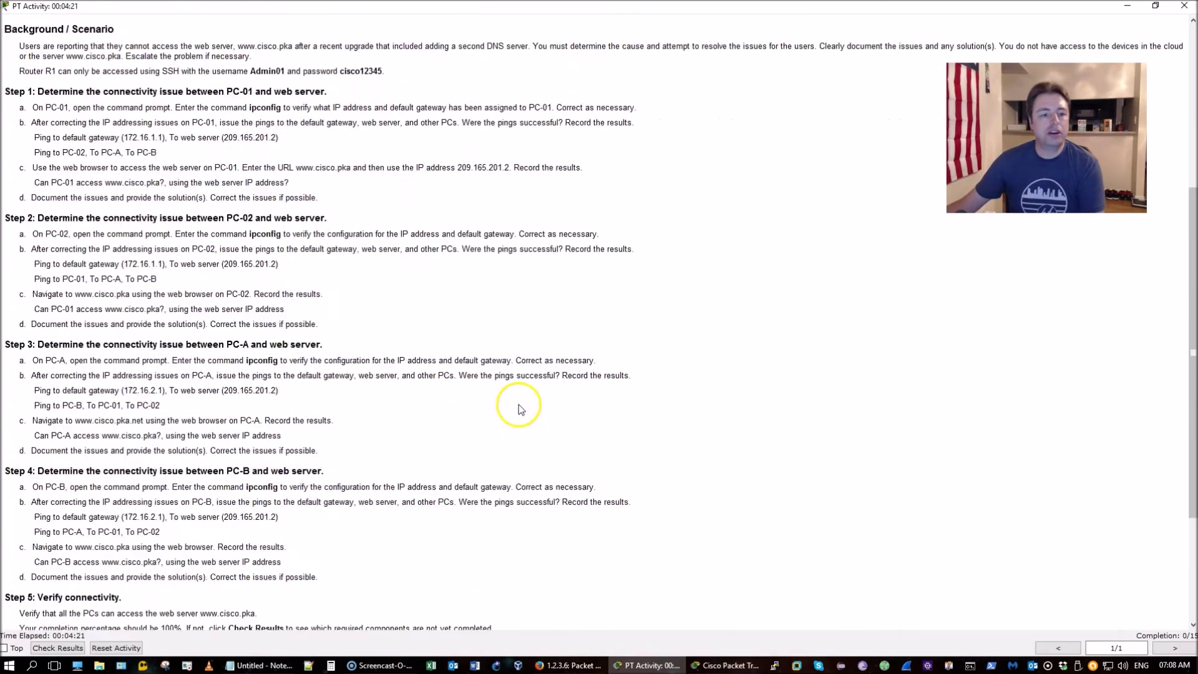
{"action": "scroll", "coordinate": [518, 406], "scroll_direction": "up", "scroll_amount": 1}
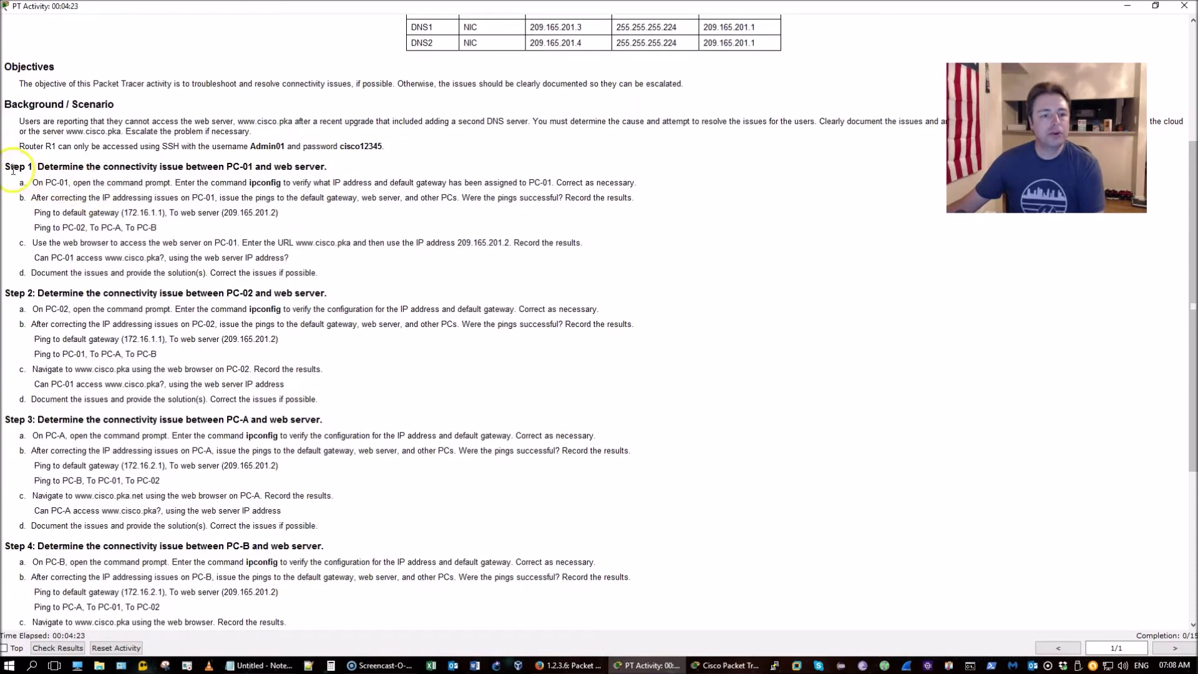
{"action": "left_click_drag", "start_coordinate": [19, 167], "coordinate": [362, 574]}
{"action": "scroll", "coordinate": [366, 530], "scroll_direction": "down", "scroll_amount": 3}
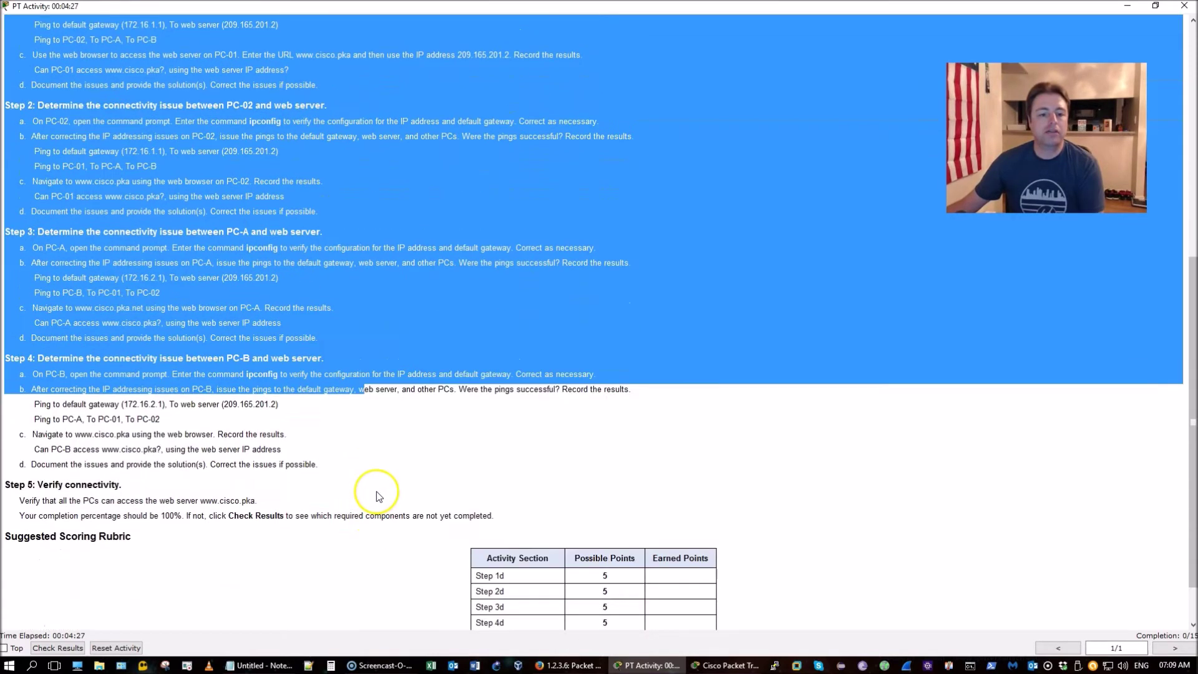
{"action": "left_click_drag", "start_coordinate": [334, 478], "coordinate": [89, 272]}
Step: Review the addressing table and the note on R1 SSH access, then return to the topology
{"action": "scroll", "coordinate": [164, 297], "scroll_direction": "up", "scroll_amount": 7}
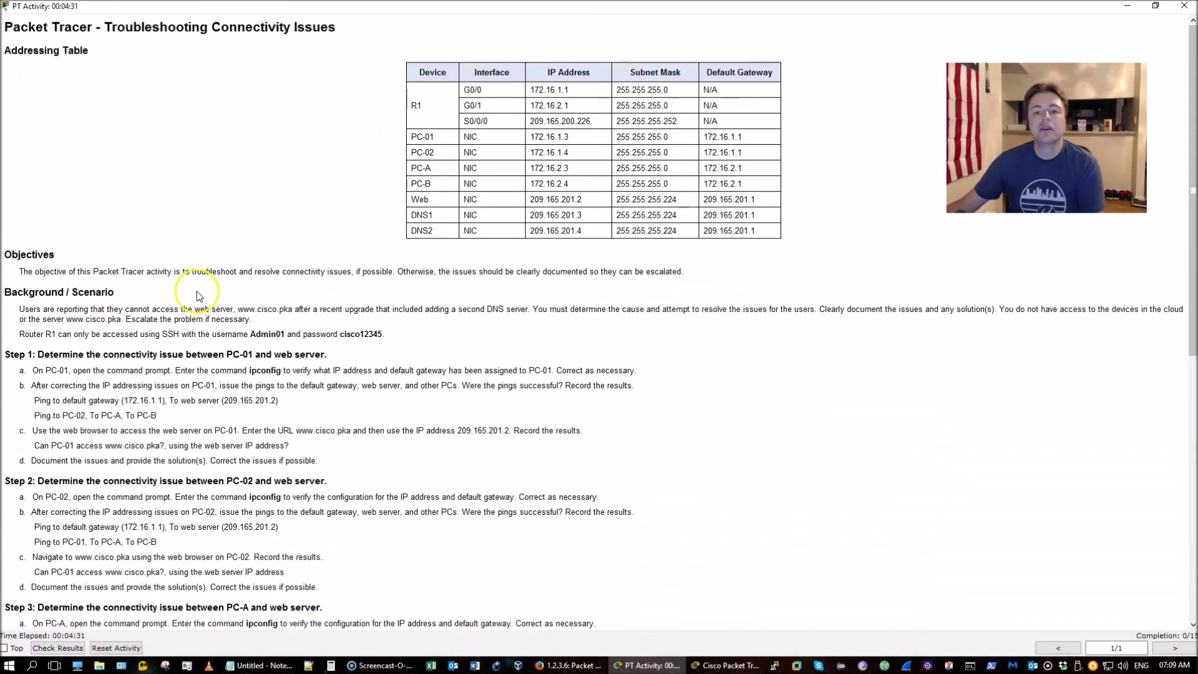
{"action": "scroll", "coordinate": [201, 287], "scroll_direction": "down", "scroll_amount": 2}
{"action": "scroll", "coordinate": [200, 284], "scroll_direction": "down", "scroll_amount": 1}
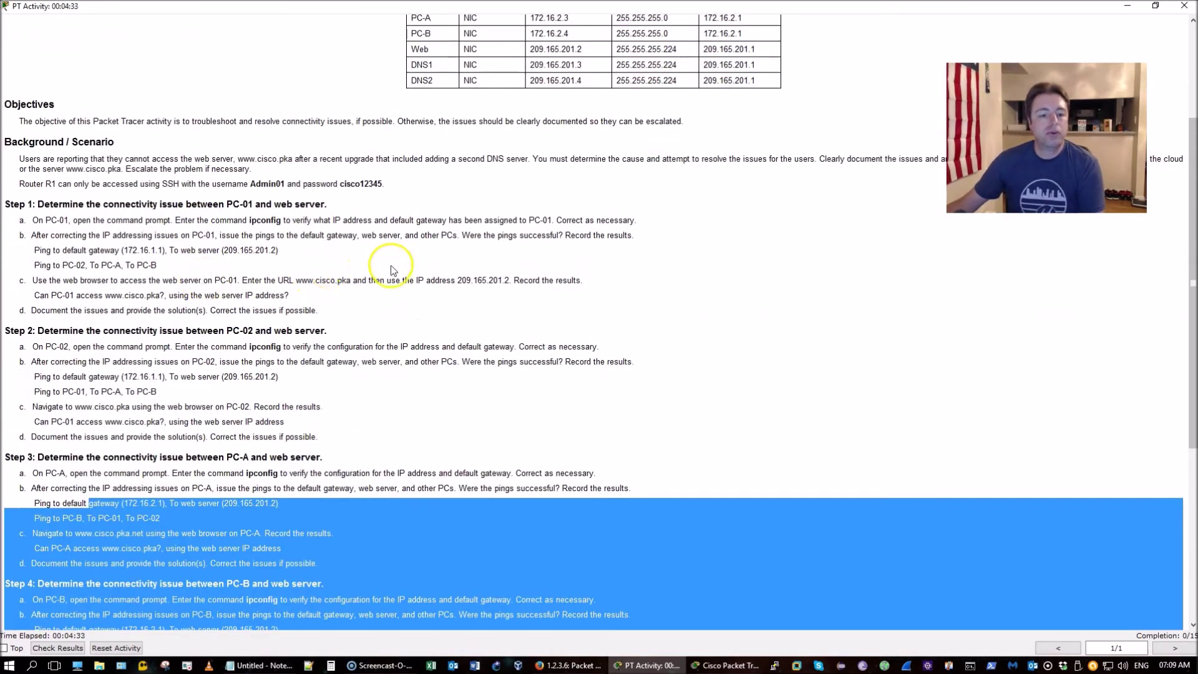
{"action": "scroll", "coordinate": [464, 261], "scroll_direction": "down", "scroll_amount": 3}
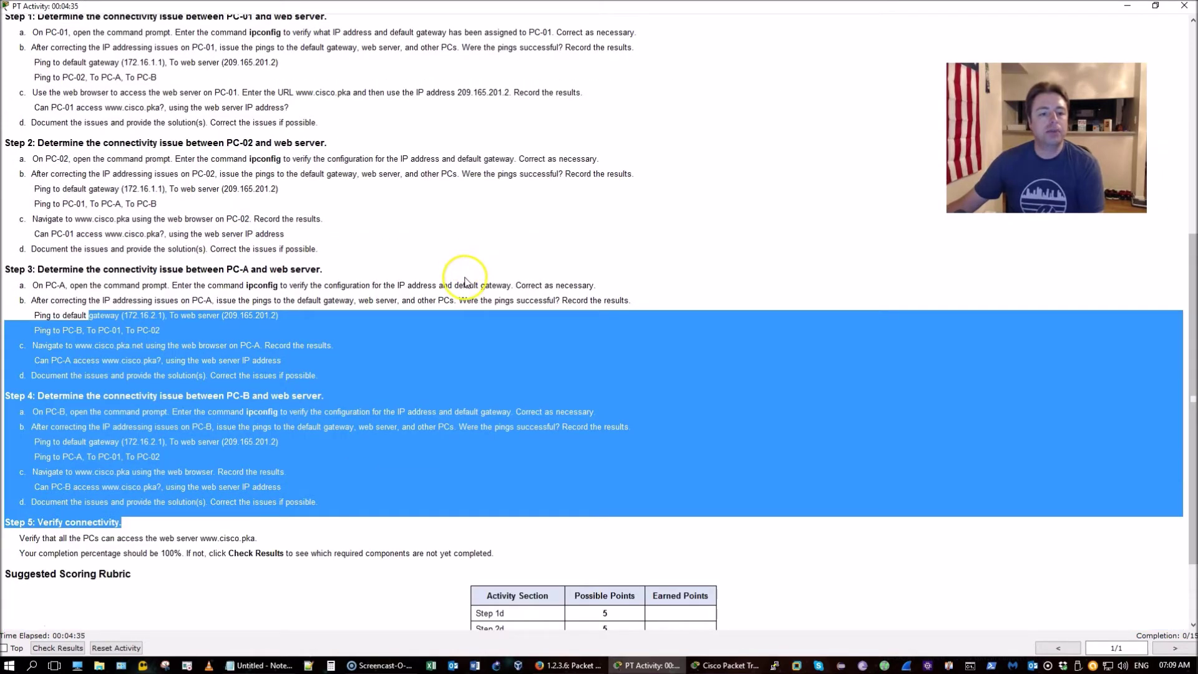
{"action": "scroll", "coordinate": [468, 272], "scroll_direction": "up", "scroll_amount": 2}
{"action": "scroll", "coordinate": [475, 260], "scroll_direction": "up", "scroll_amount": 2}
{"action": "scroll", "coordinate": [503, 245], "scroll_direction": "up", "scroll_amount": 2}
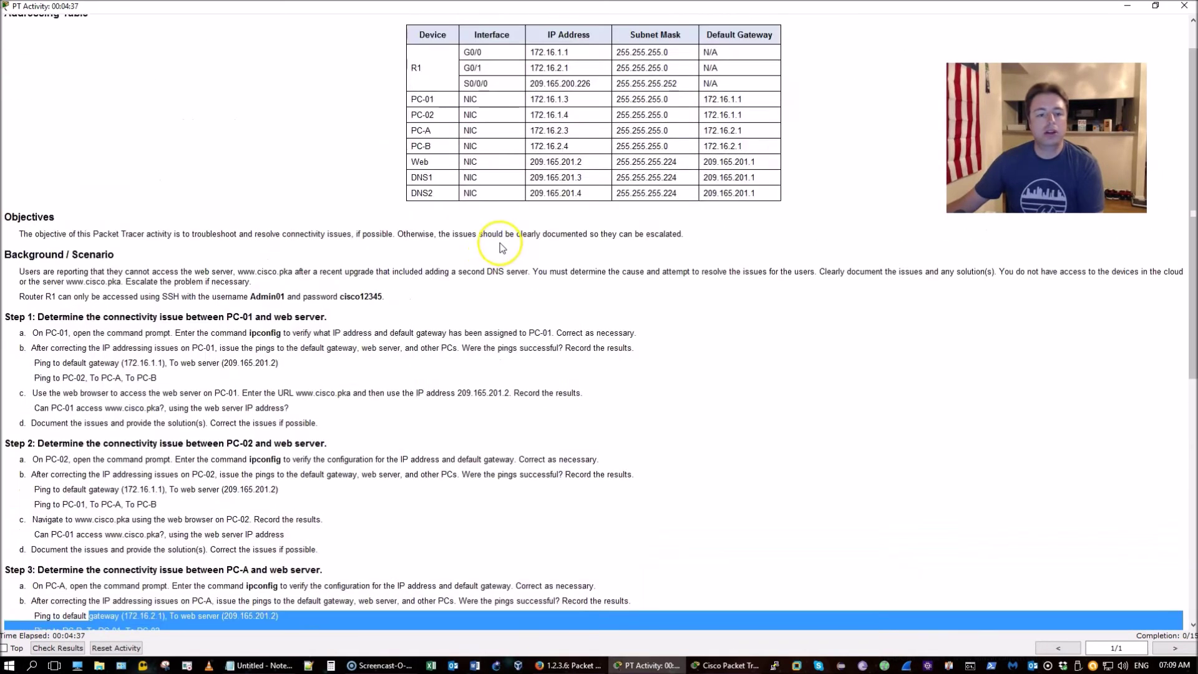
{"action": "scroll", "coordinate": [524, 246], "scroll_direction": "down", "scroll_amount": 3}
{"action": "scroll", "coordinate": [524, 247], "scroll_direction": "down", "scroll_amount": 1}
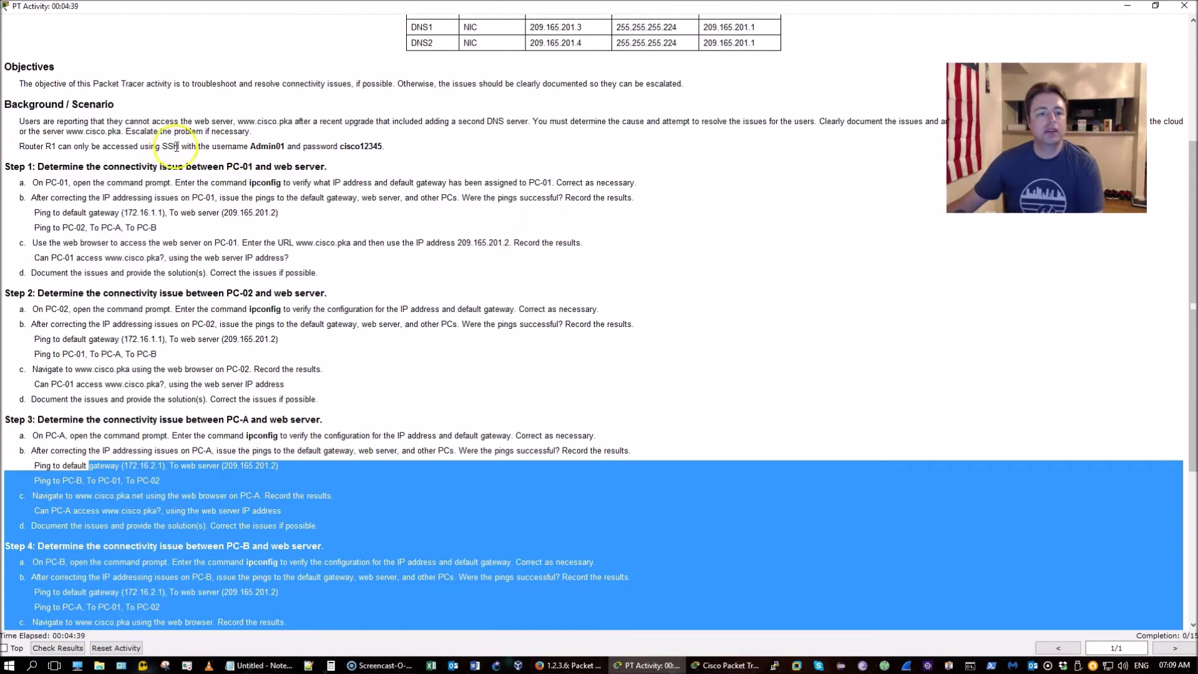
{"action": "left_click_drag", "start_coordinate": [142, 147], "coordinate": [385, 144]}
{"action": "left_click", "coordinate": [386, 143]}
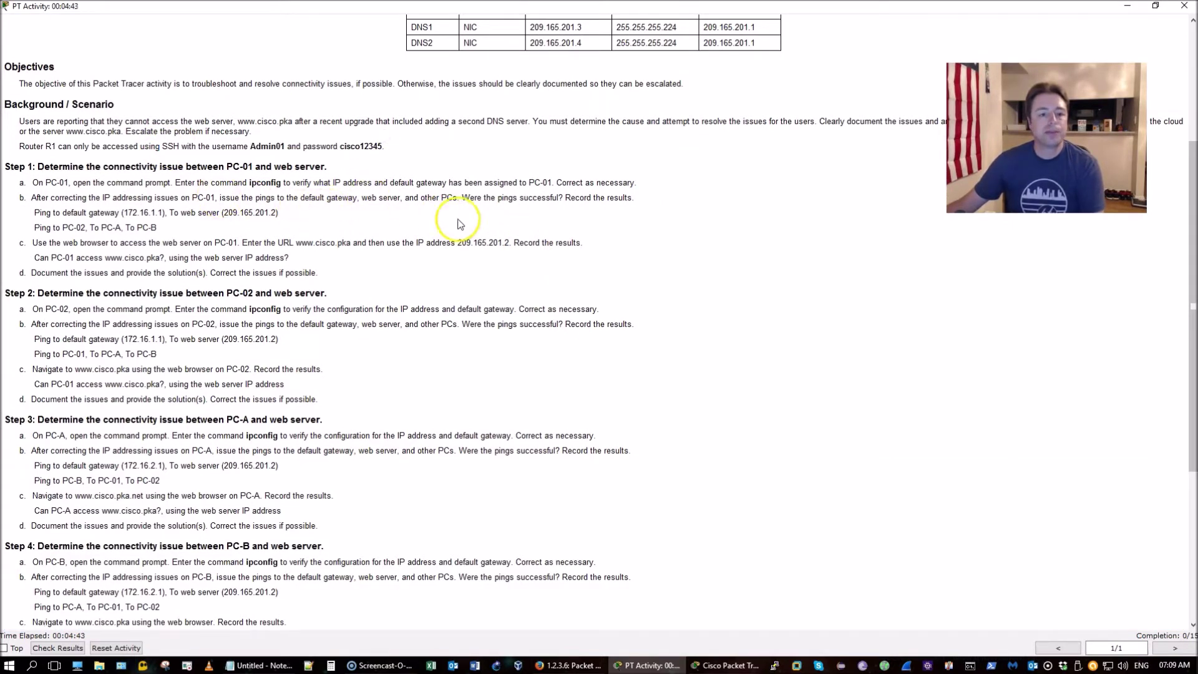
{"action": "left_click", "coordinate": [723, 664]}
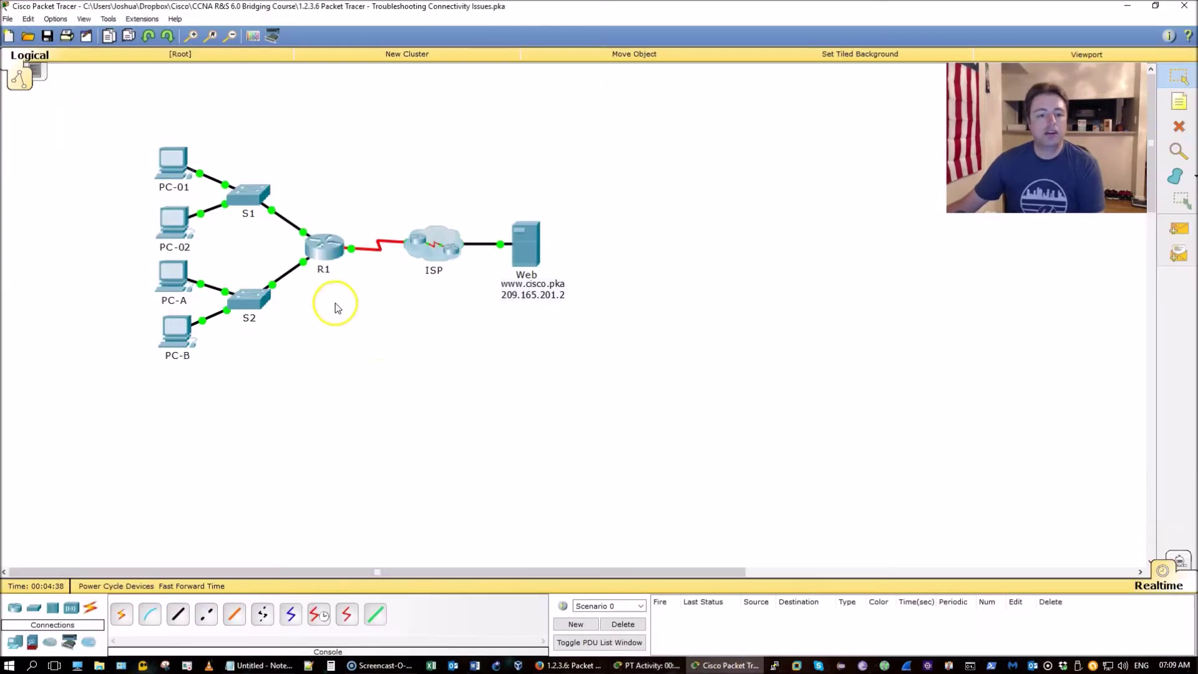
Step: Run ipconfig on PC-01 and spot the wrong 172.168.1.3 address against the addressing table
{"action": "left_click", "coordinate": [174, 175]}
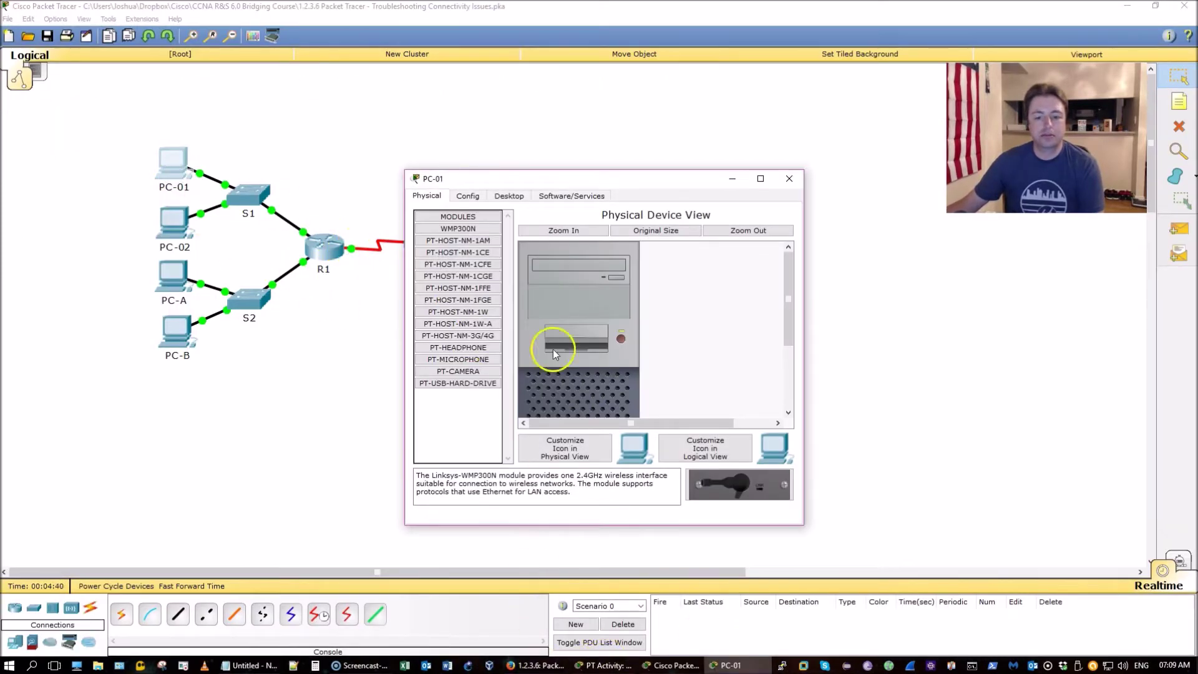
{"action": "left_click", "coordinate": [509, 195]}
{"action": "left_click", "coordinate": [680, 253]}
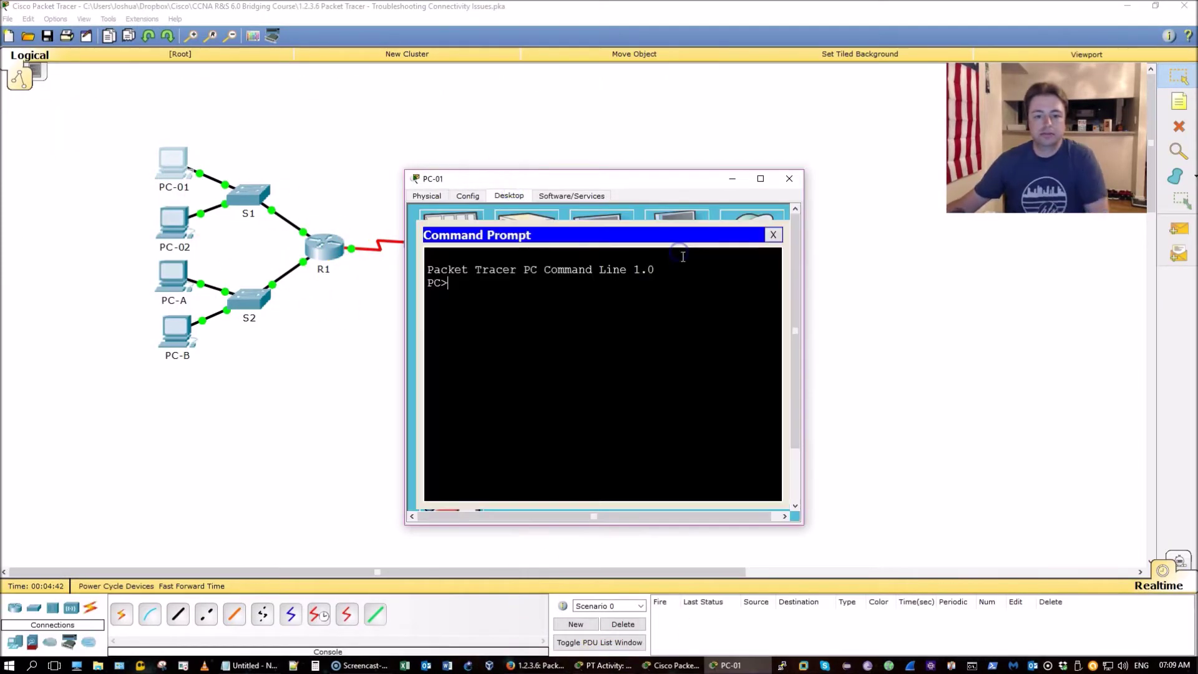
{"action": "type", "text": "ip"}
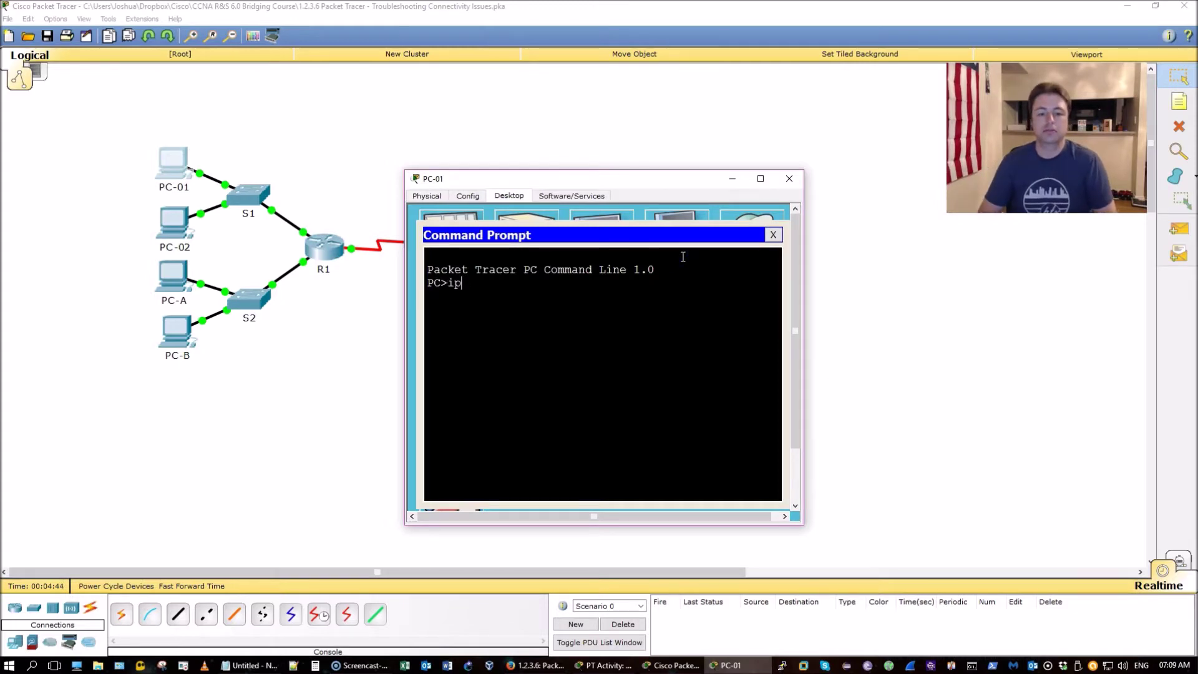
{"action": "type", "text": "config"}
{"action": "key", "text": "Return"}
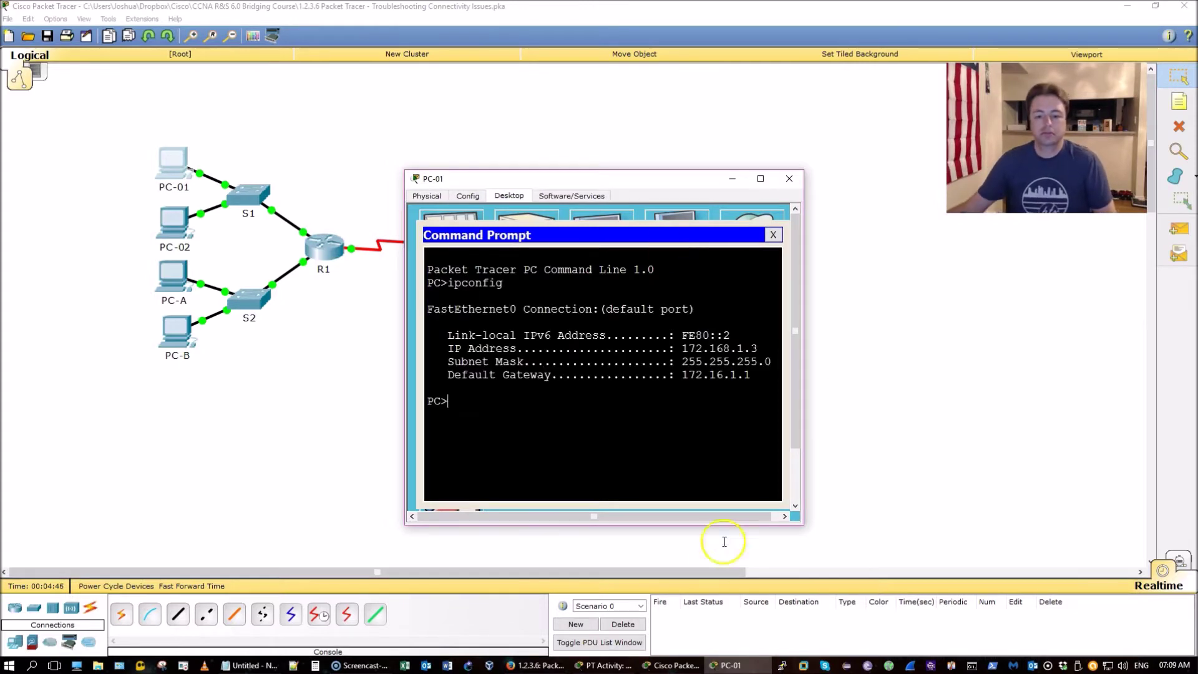
{"action": "left_click", "coordinate": [605, 665]}
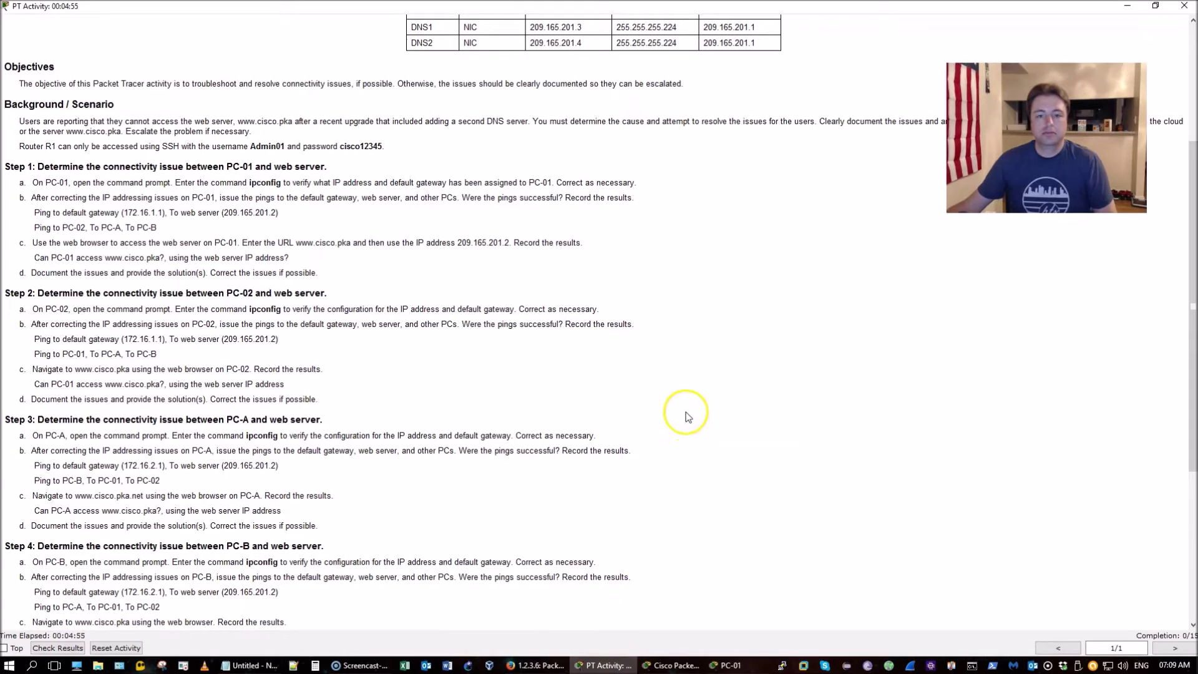
{"action": "key", "text": "alt+Tab"}
{"action": "mouse_move", "coordinate": [653, 187]}
{"action": "left_mouse_down"}
{"action": "mouse_move", "coordinate": [603, 188]}
{"action": "mouse_move", "coordinate": [640, 170]}
{"action": "left_mouse_up"}
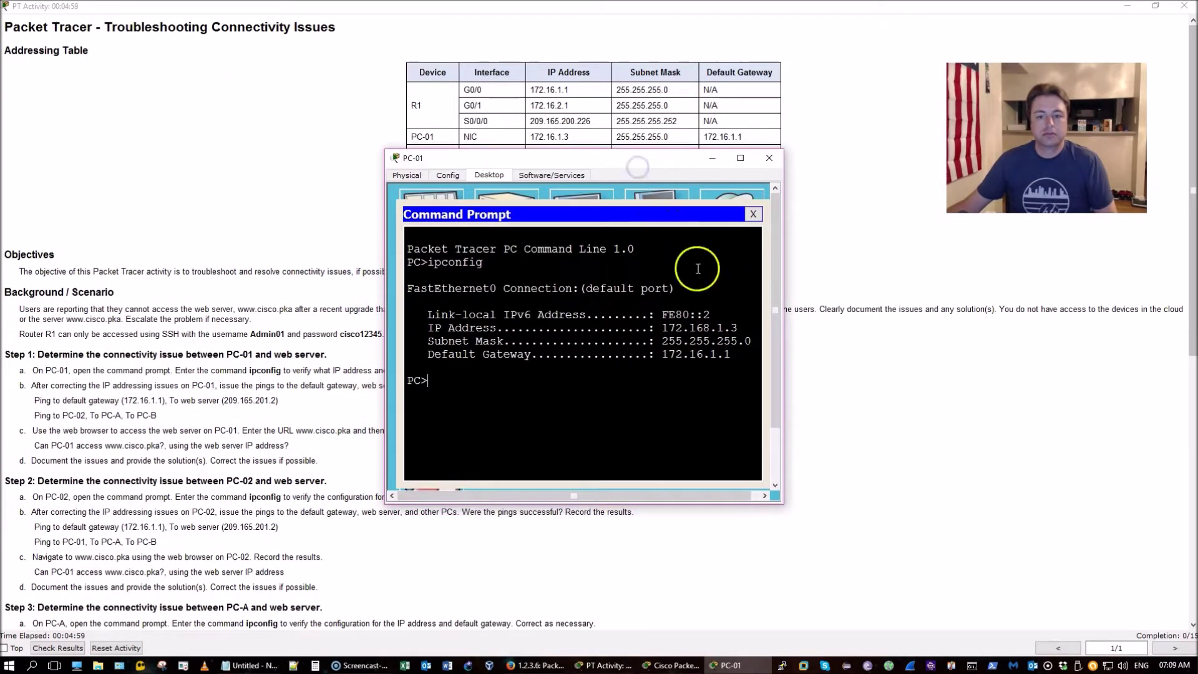
{"action": "mouse_move", "coordinate": [717, 327]}
{"action": "left_mouse_down"}
{"action": "mouse_move", "coordinate": [683, 327]}
{"action": "mouse_move", "coordinate": [702, 321]}
{"action": "left_mouse_up"}
{"action": "left_click", "coordinate": [649, 315]}
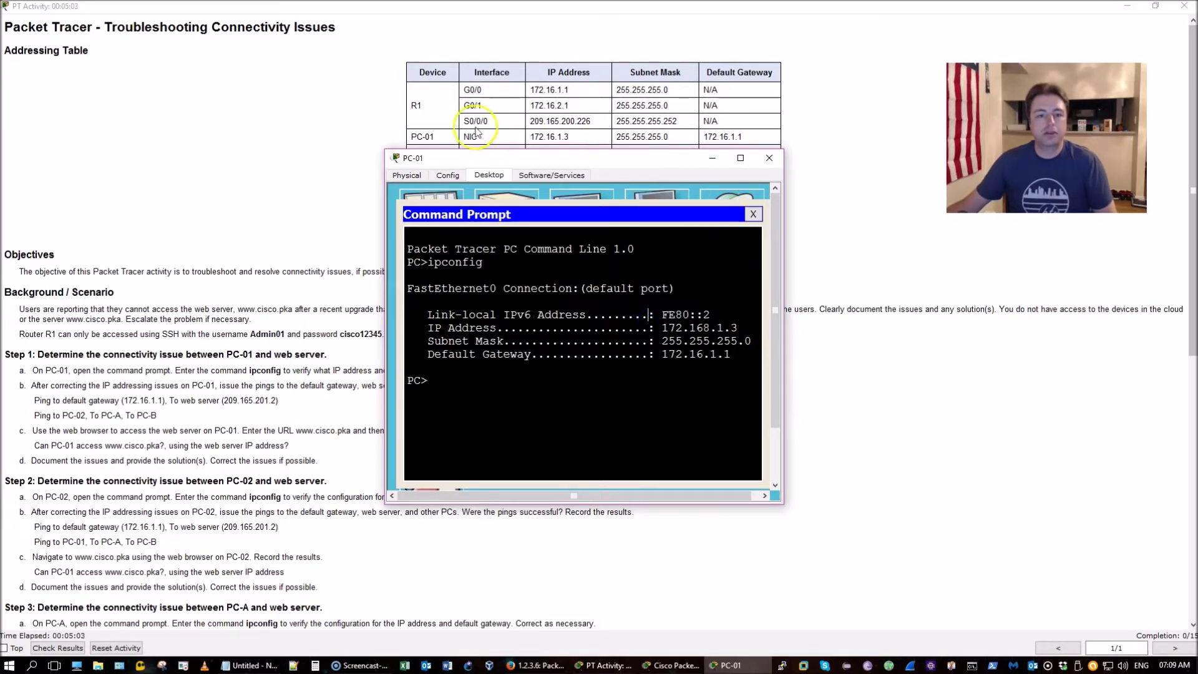
Step: Change PC-01's static IP address to 172.16.1.3
{"action": "left_click", "coordinate": [753, 214]}
{"action": "left_click", "coordinate": [436, 210]}
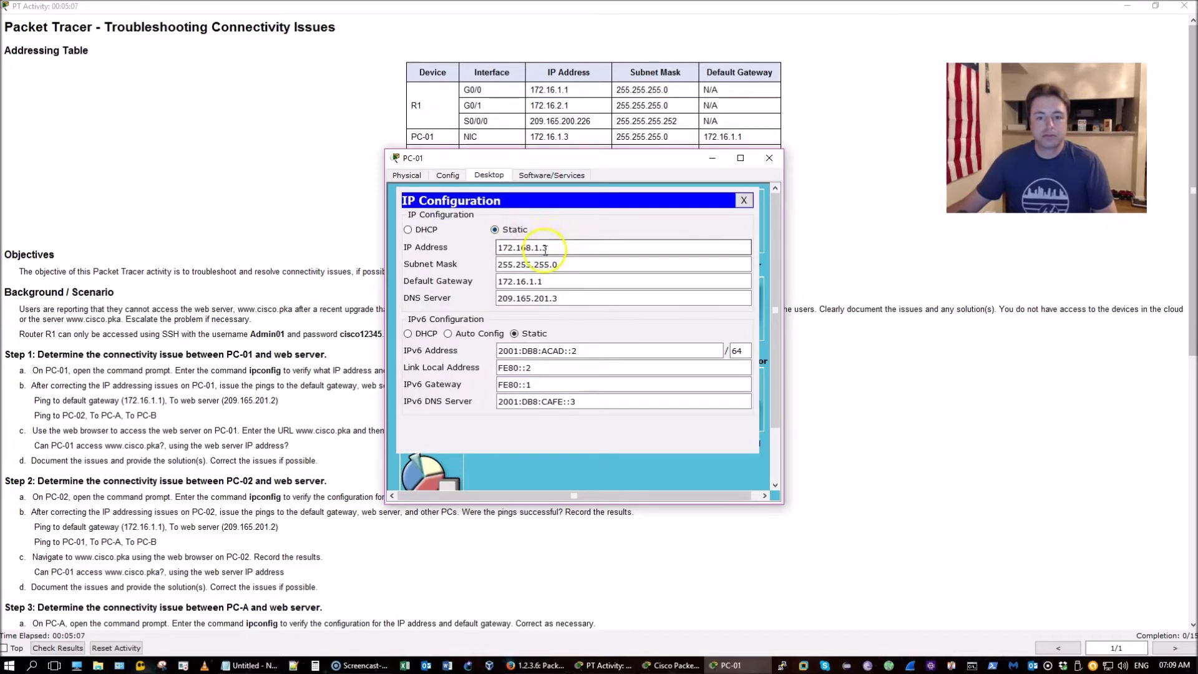
{"action": "left_click", "coordinate": [511, 247]}
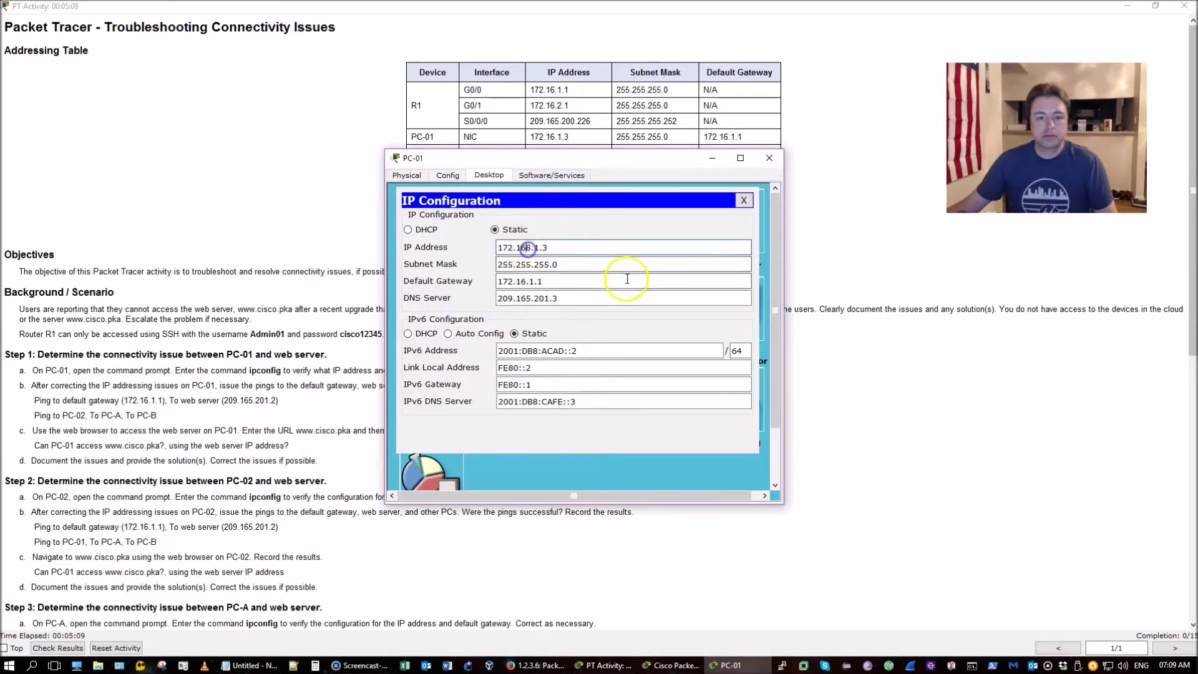
{"action": "left_click", "coordinate": [749, 198]}
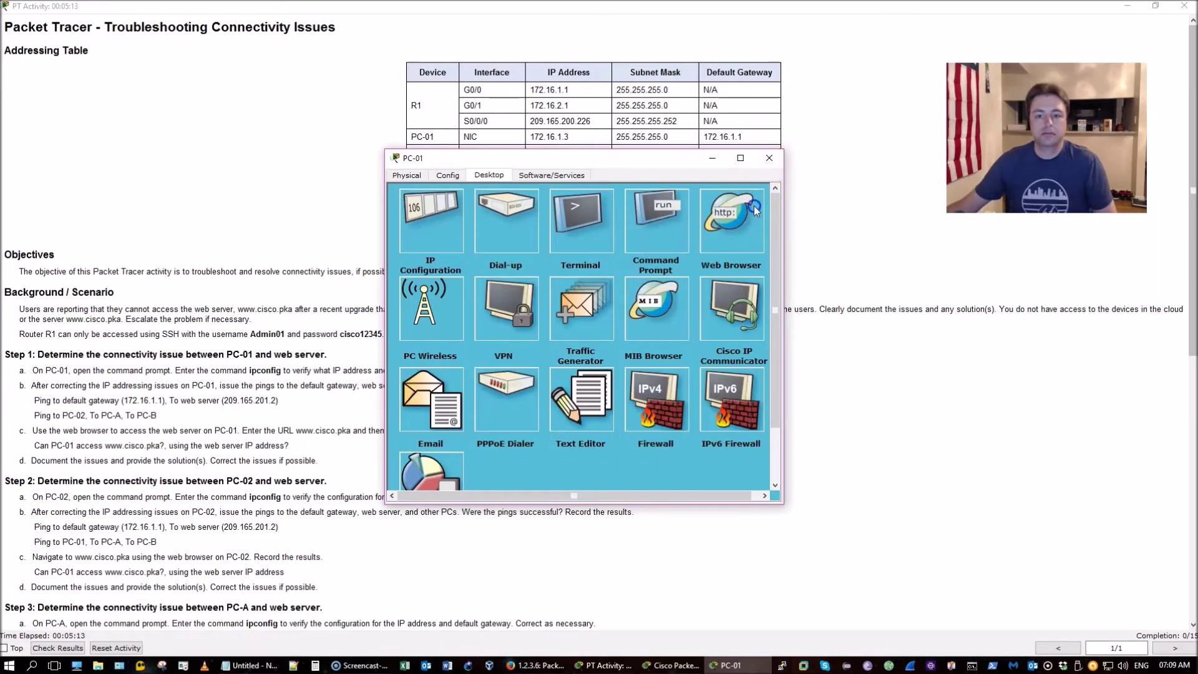
{"action": "left_click", "coordinate": [729, 219]}
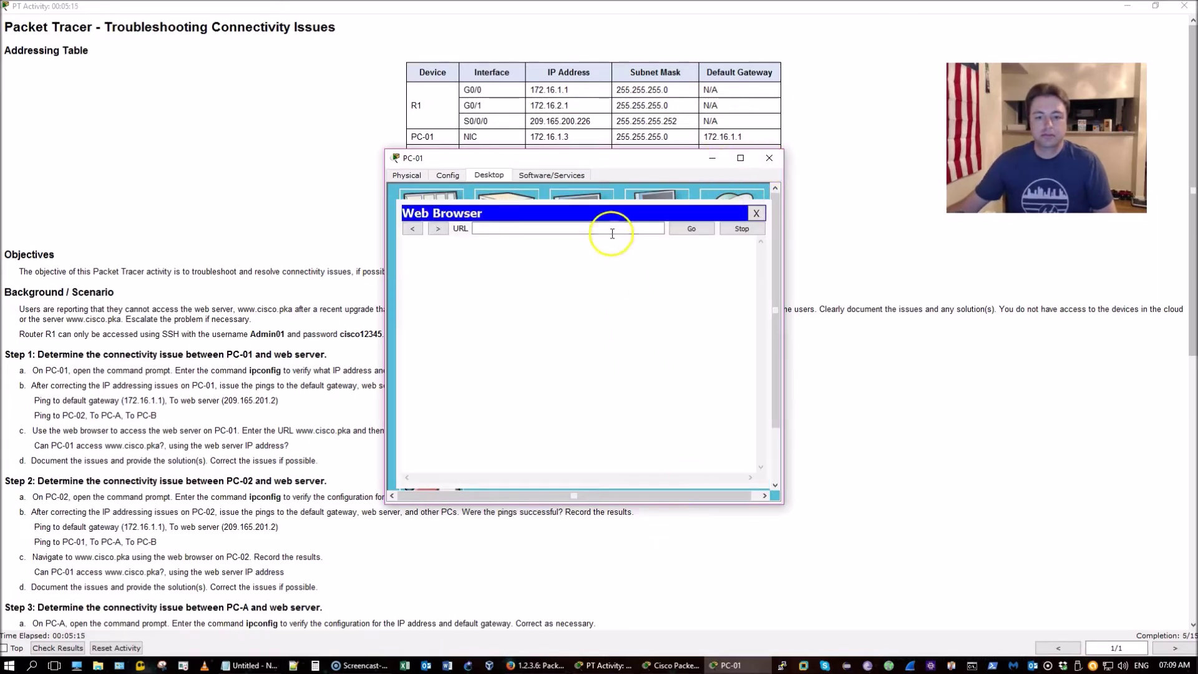
{"action": "left_click", "coordinate": [610, 230]}
{"action": "type", "text": "www.ci"}
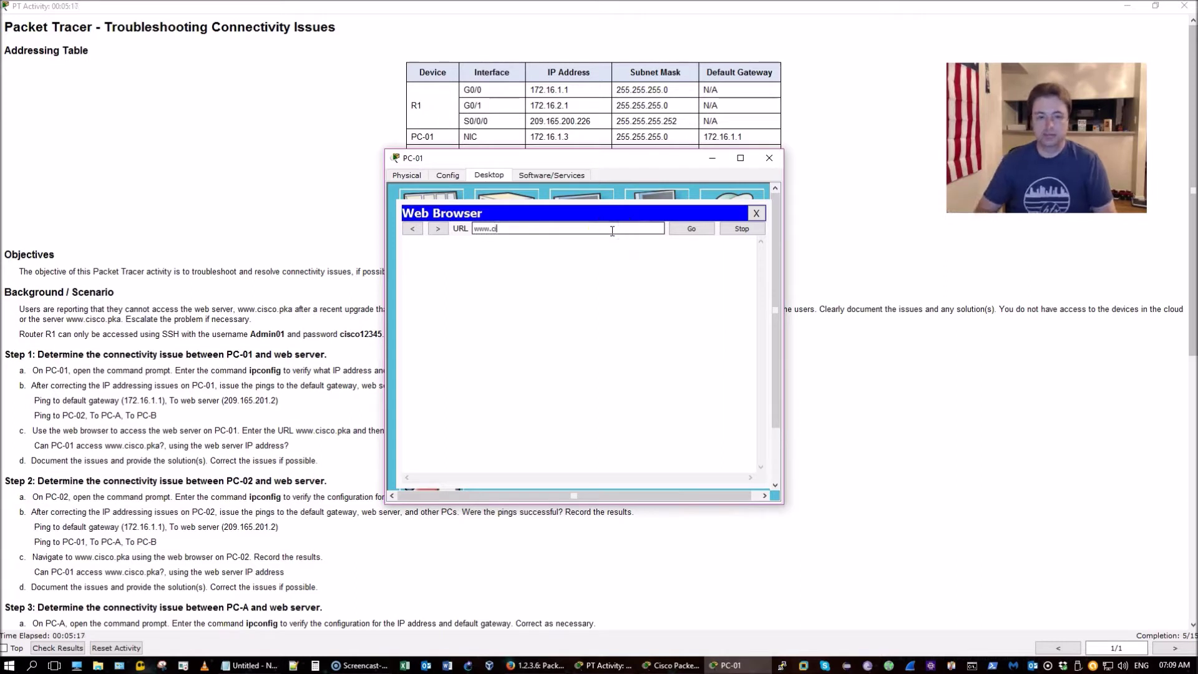
{"action": "type", "text": "sco.pka"}
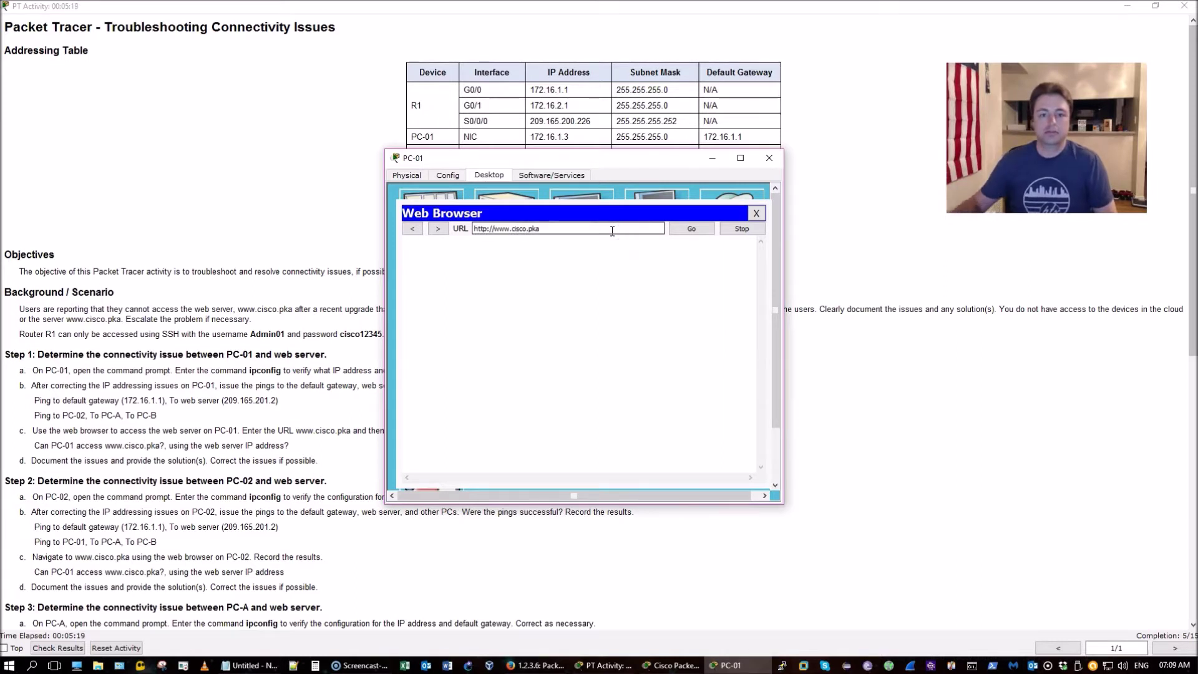
{"action": "key", "text": "Return"}
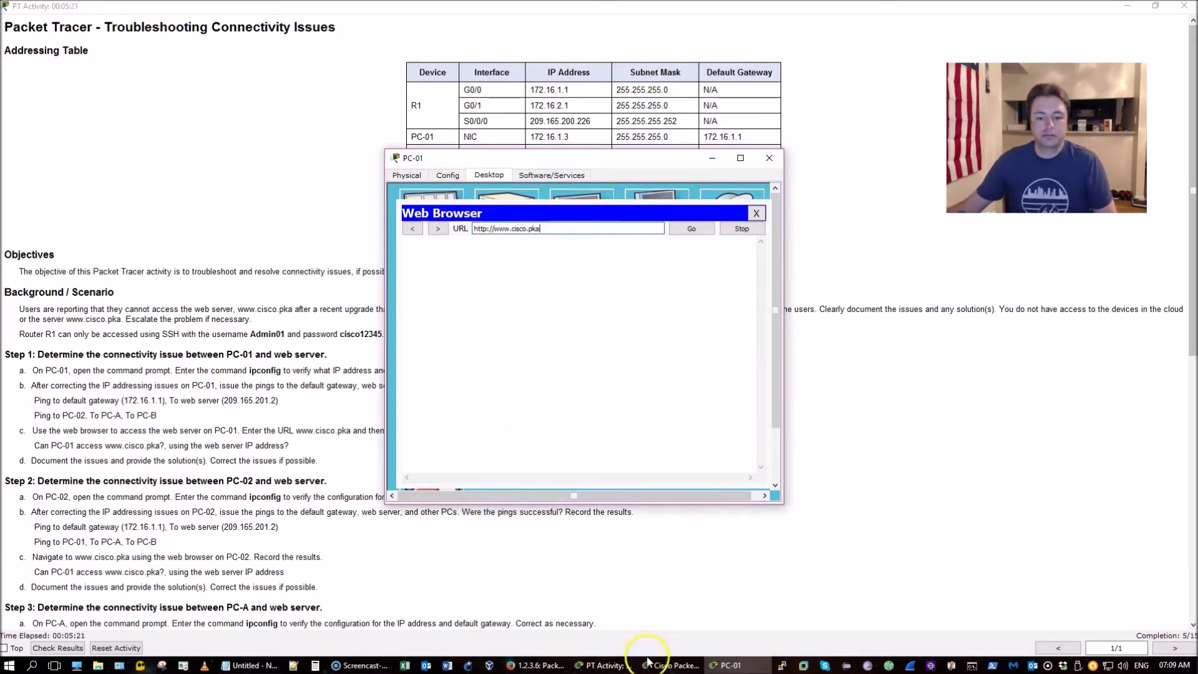
Step: Glance at the instructions, then move PC-01's browser off the ISP and web server
{"action": "left_click", "coordinate": [614, 665]}
{"action": "left_click", "coordinate": [649, 669]}
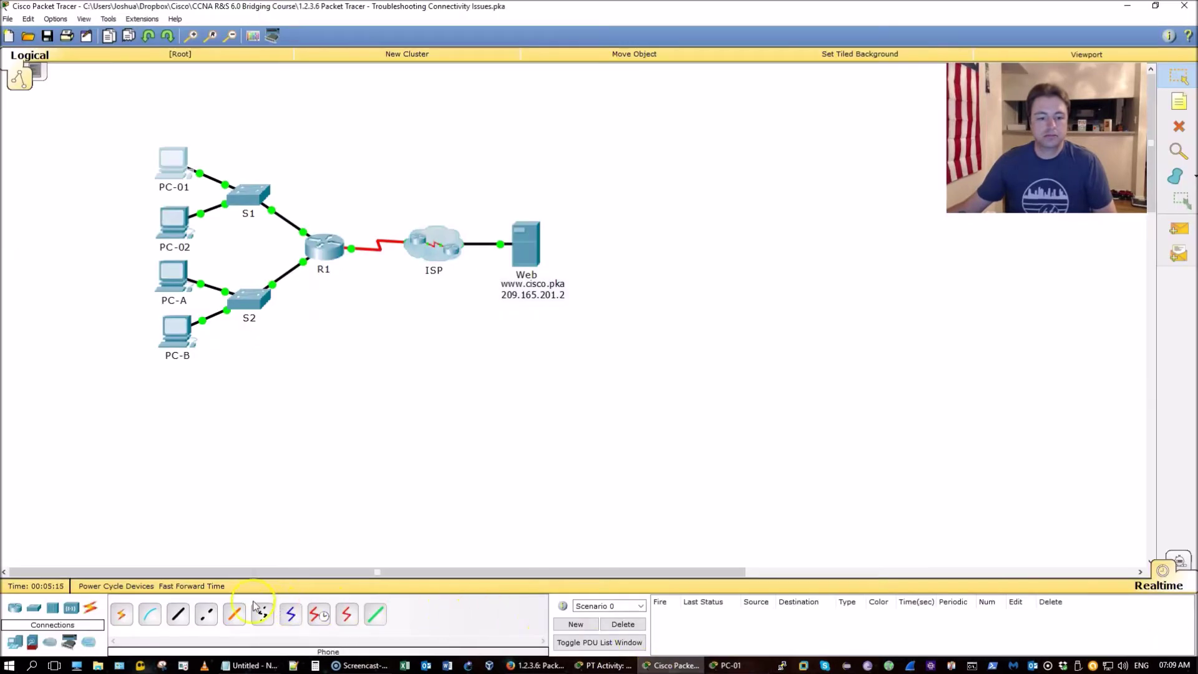
{"action": "left_click", "coordinate": [726, 665]}
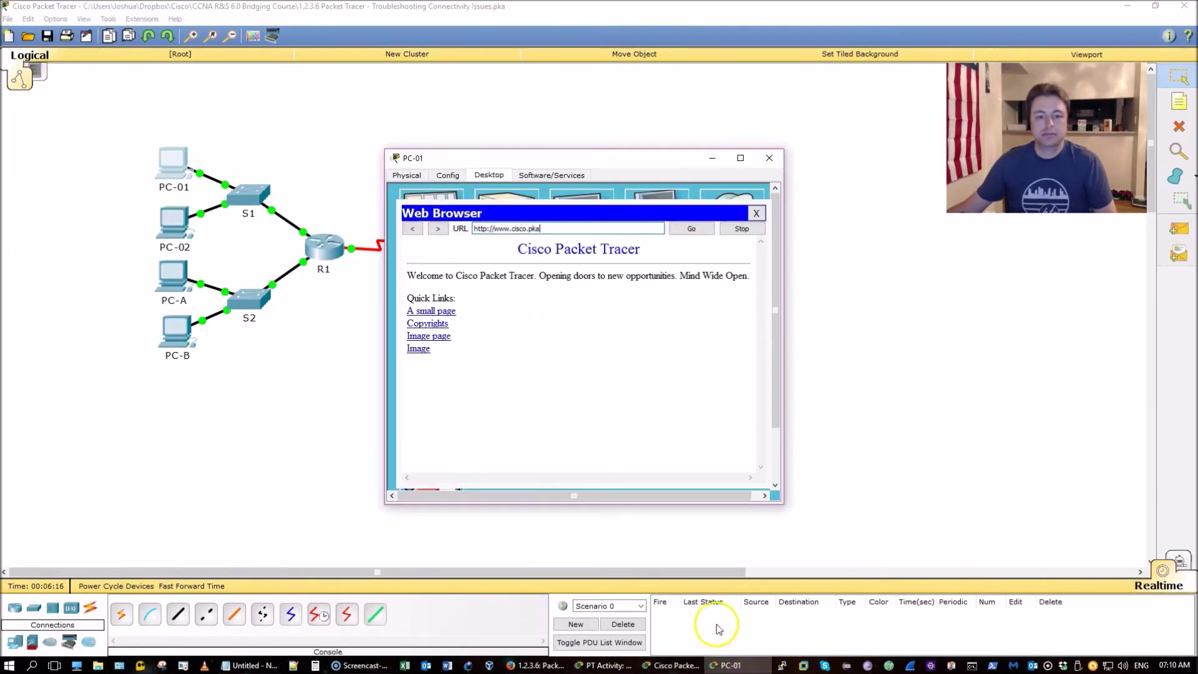
{"action": "left_click_drag", "start_coordinate": [660, 160], "coordinate": [843, 185]}
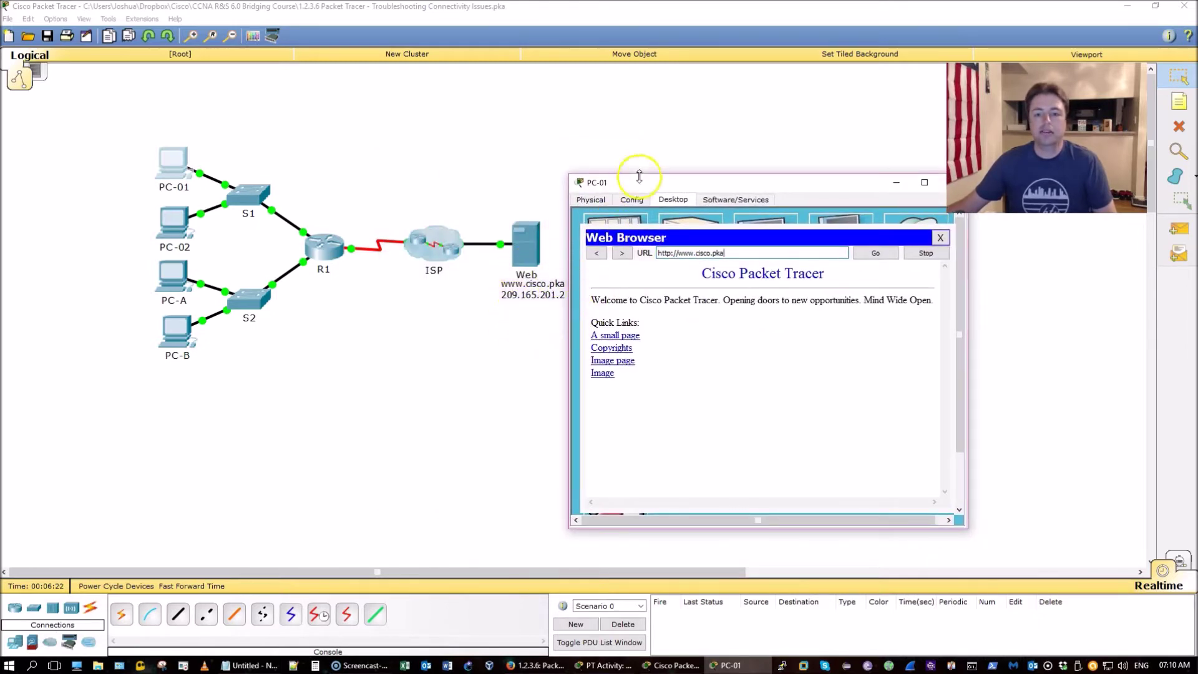
{"action": "left_click_drag", "start_coordinate": [682, 185], "coordinate": [598, 134]}
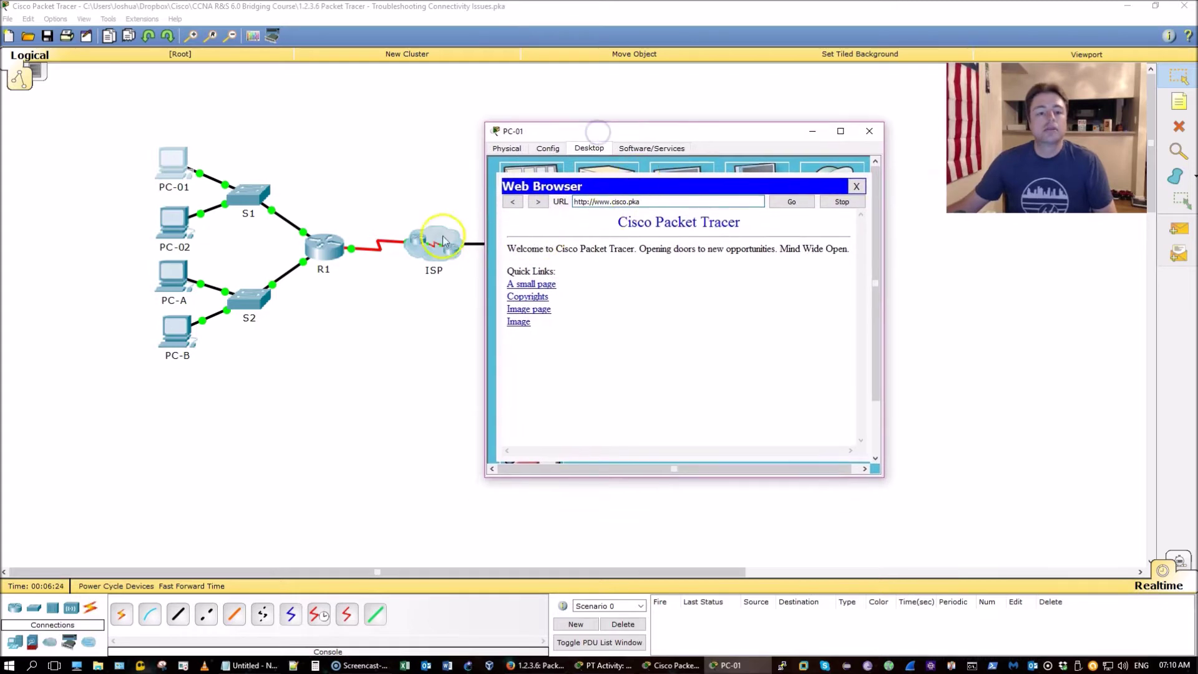
Step: From PC-01's command prompt, ping the web server at 209.165.201.2
{"action": "left_click", "coordinate": [854, 186]}
{"action": "left_click", "coordinate": [770, 176]}
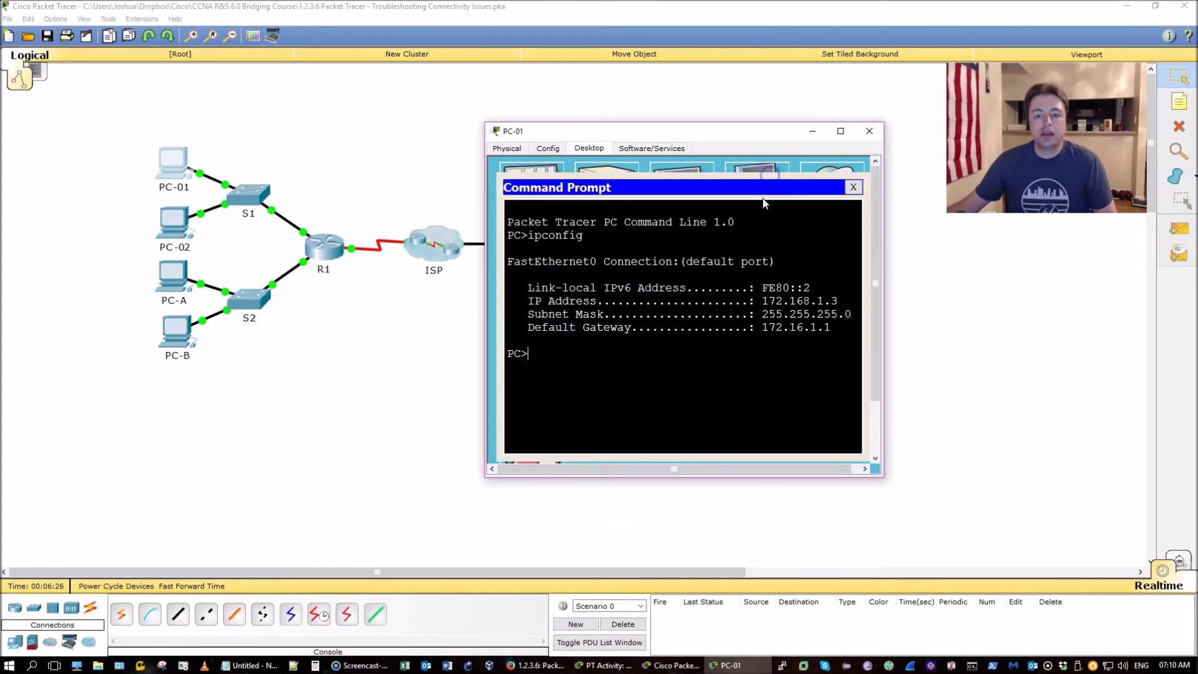
{"action": "type", "text": "ping 209."}
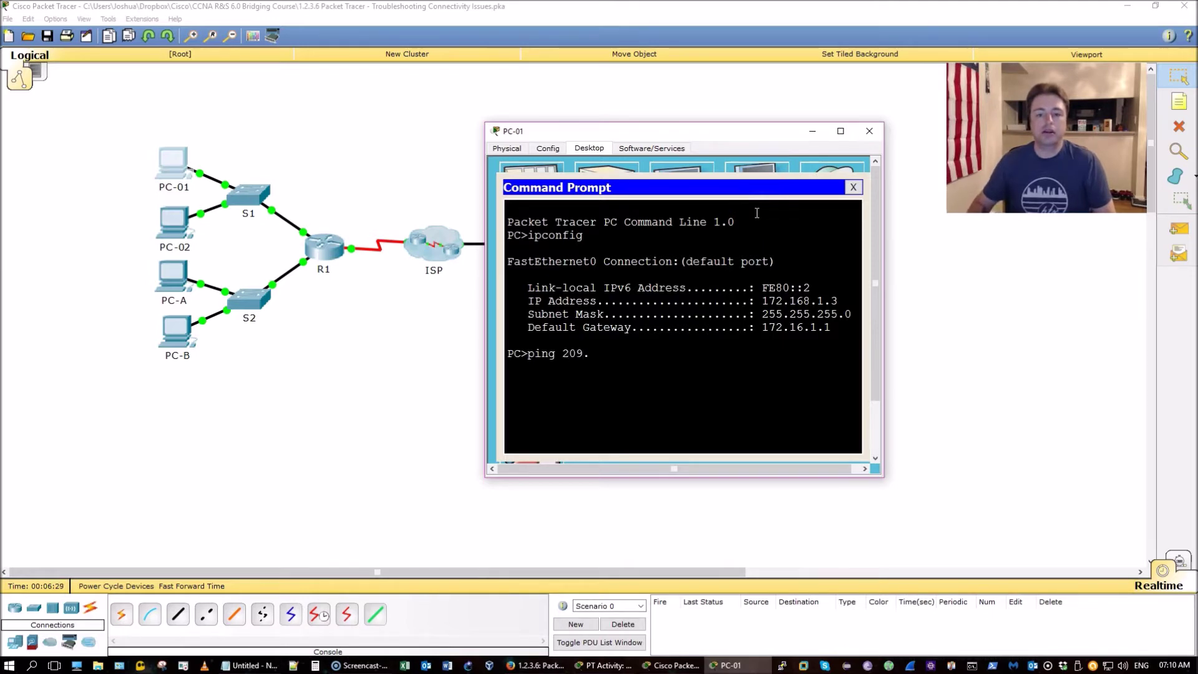
{"action": "left_click_drag", "start_coordinate": [727, 134], "coordinate": [808, 135]}
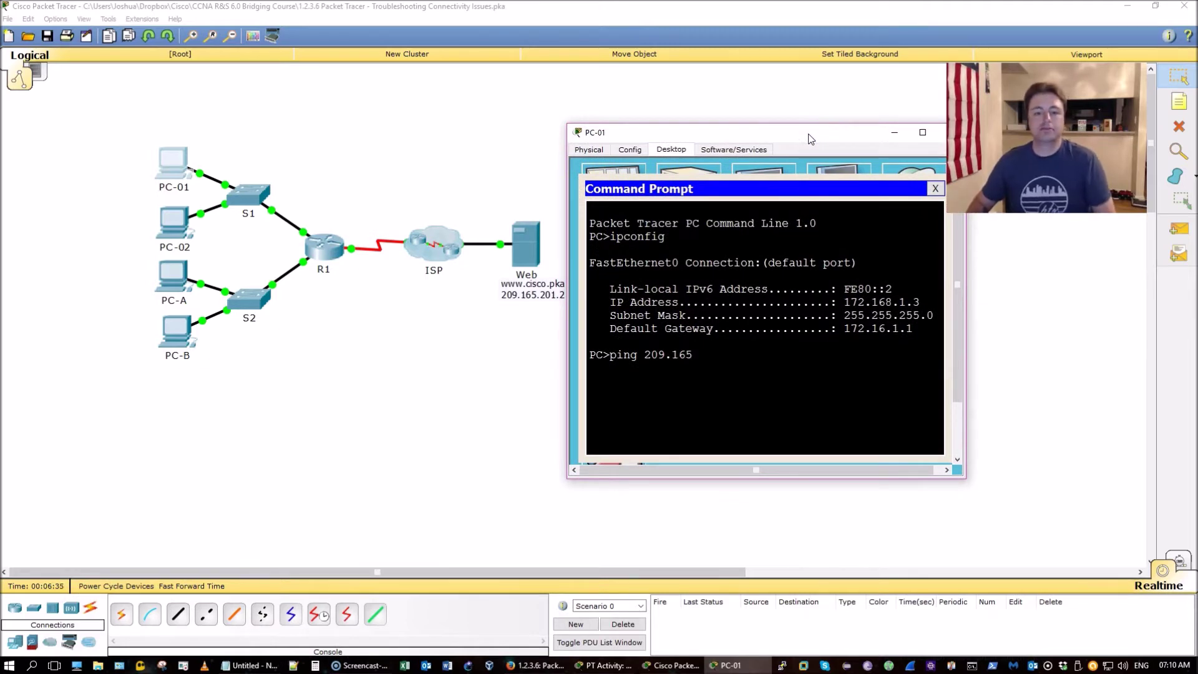
{"action": "key", "text": "Return"}
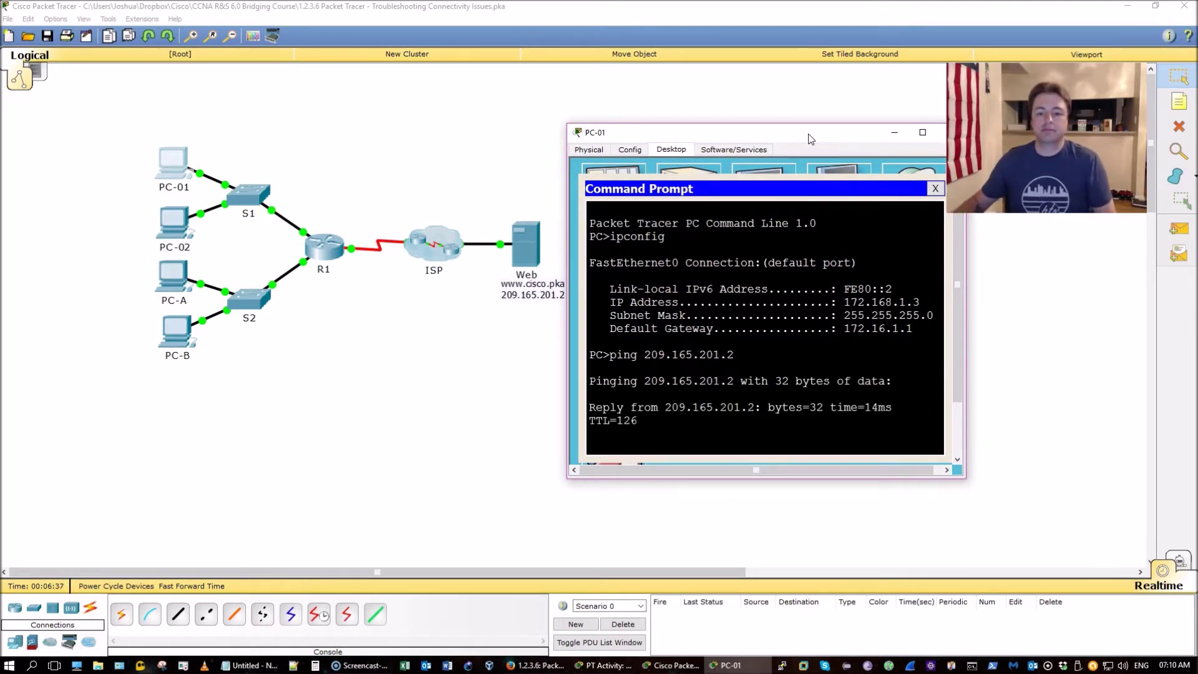
{"action": "left_click_drag", "start_coordinate": [808, 139], "coordinate": [649, 111]}
Step: Check the addressing table, then ping PC-02 at 172.16.1.4 successfully
{"action": "key", "text": "alt+Tab"}
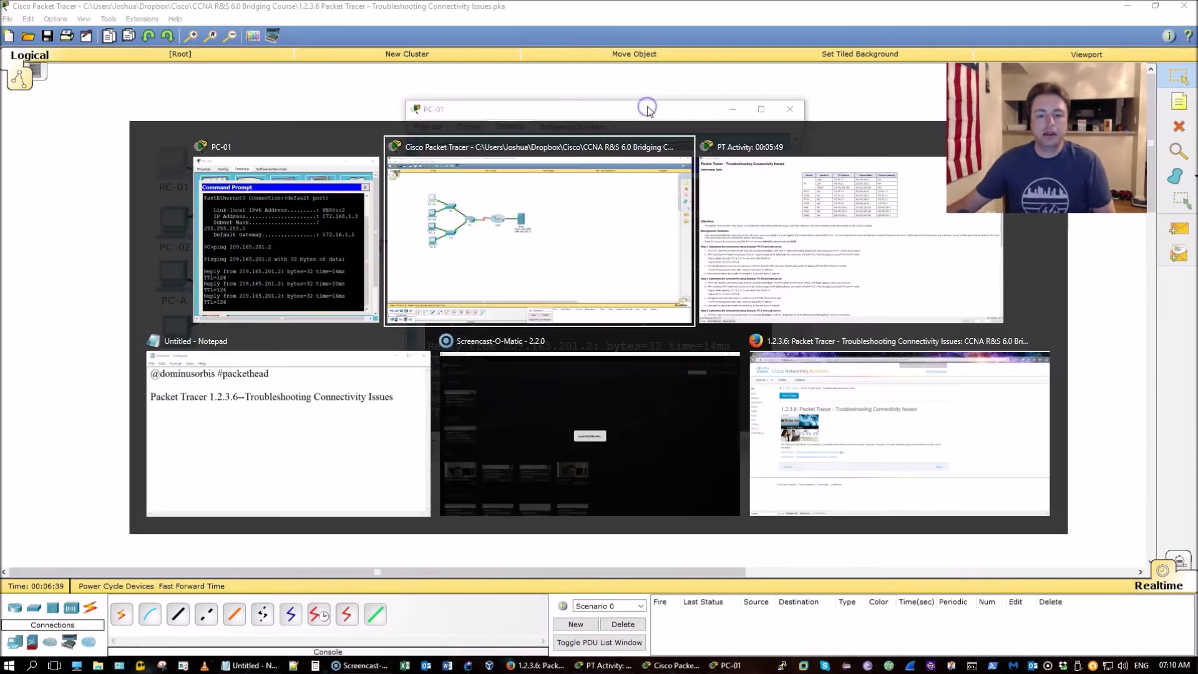
{"action": "key", "text": "alt+Tab"}
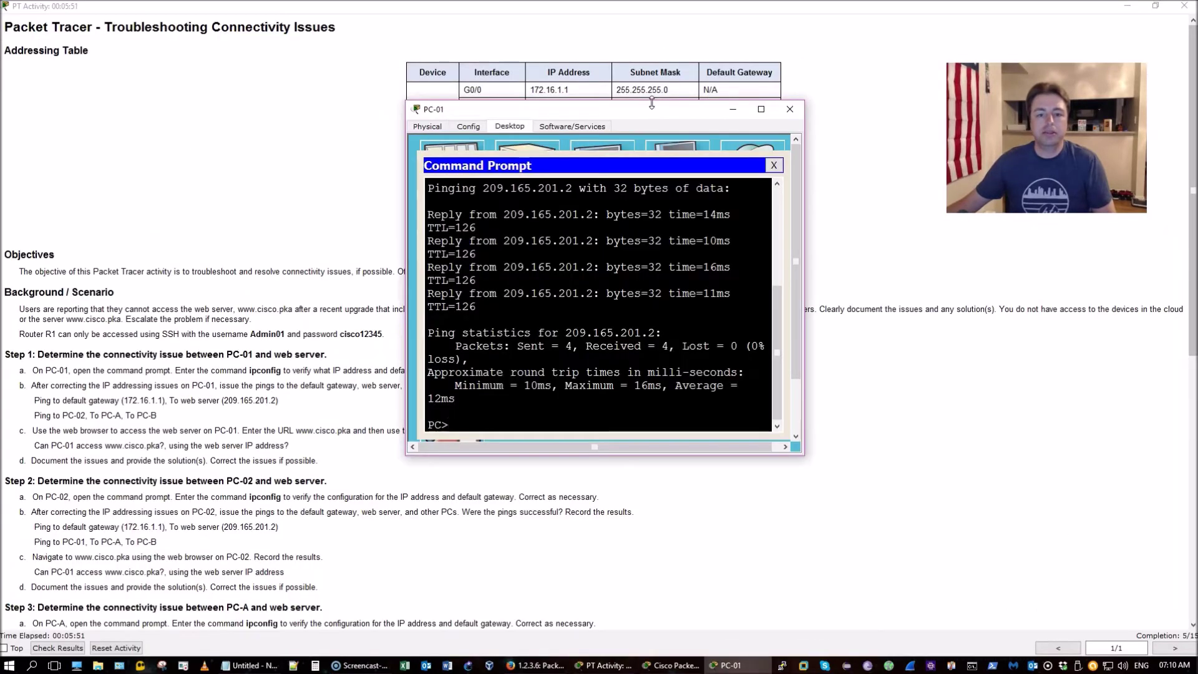
{"action": "scroll", "coordinate": [651, 103], "scroll_direction": "down", "scroll_amount": 2}
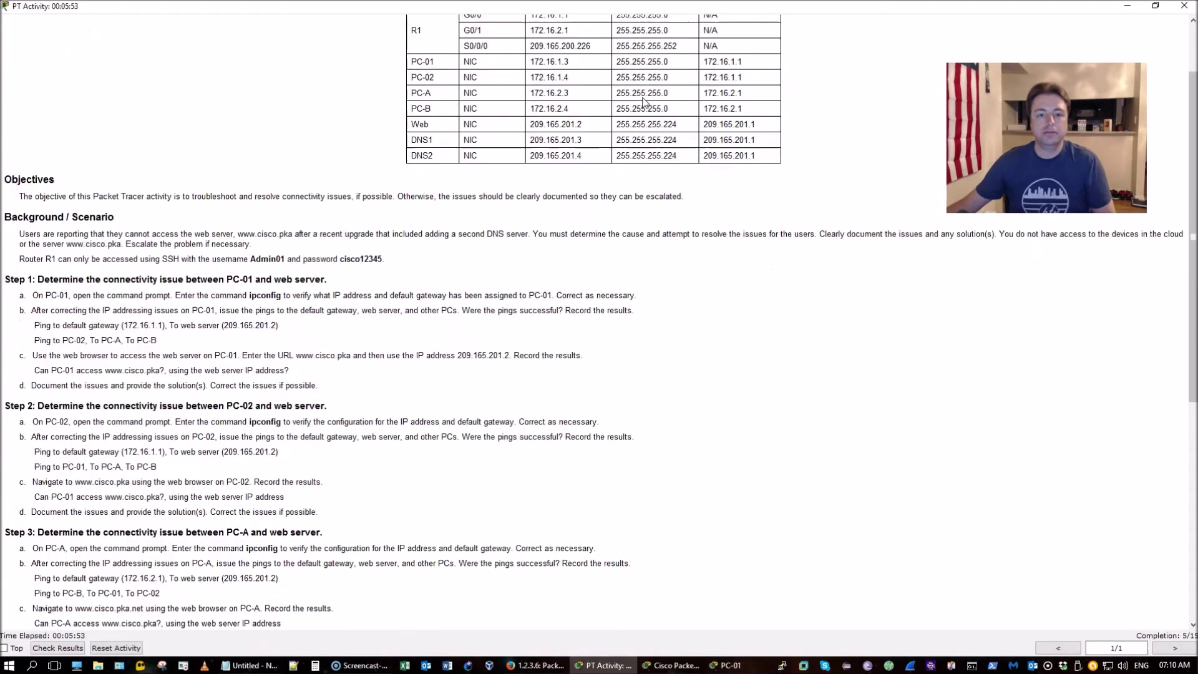
{"action": "key", "text": "alt+Tab"}
{"action": "left_click_drag", "start_coordinate": [611, 293], "coordinate": [644, 302]}
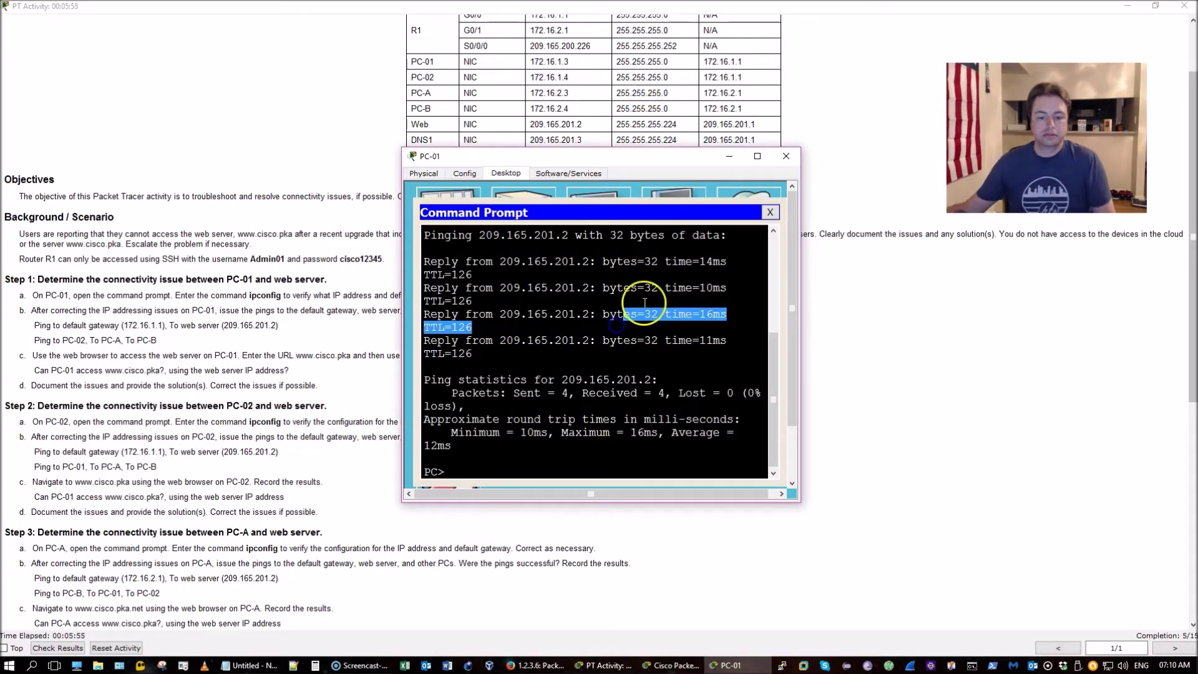
{"action": "type", "text": "ping"}
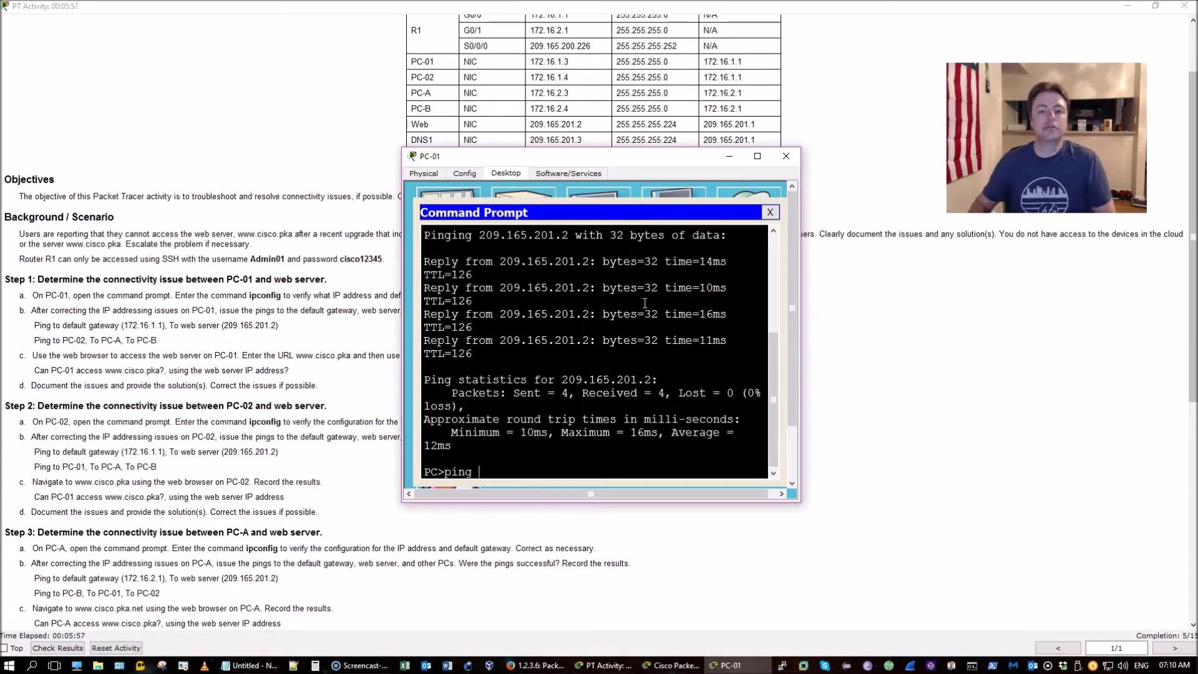
{"action": "type", "text": " 172.16.1.4"}
{"action": "key", "text": "Return"}
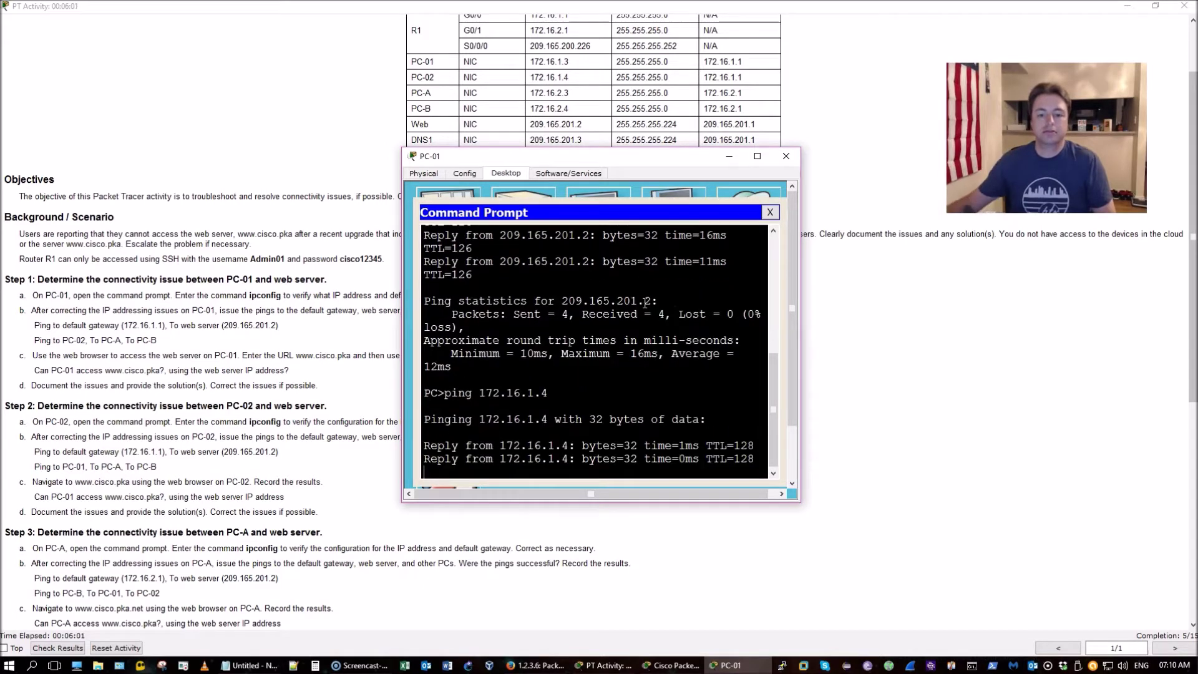
Step: Ping PC-A at 172.16.2.3 and PC-B at 172.16.2.4, both failing
{"action": "left_click_drag", "start_coordinate": [803, 305], "coordinate": [893, 311]}
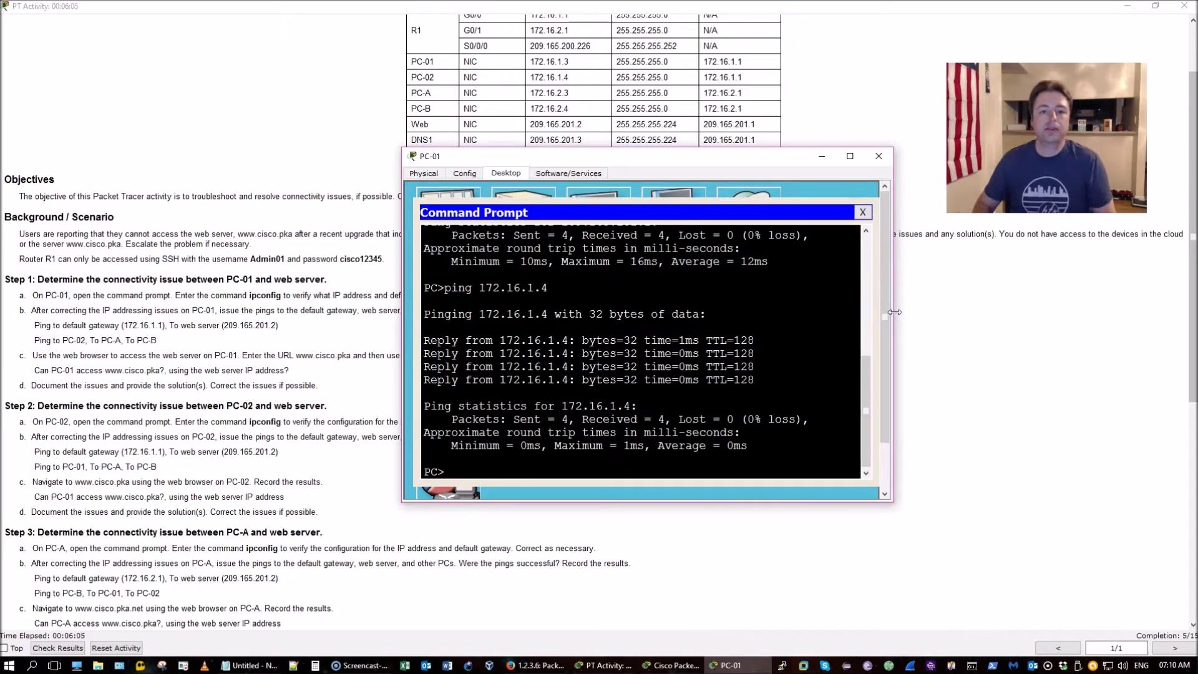
{"action": "key", "text": "Up"}
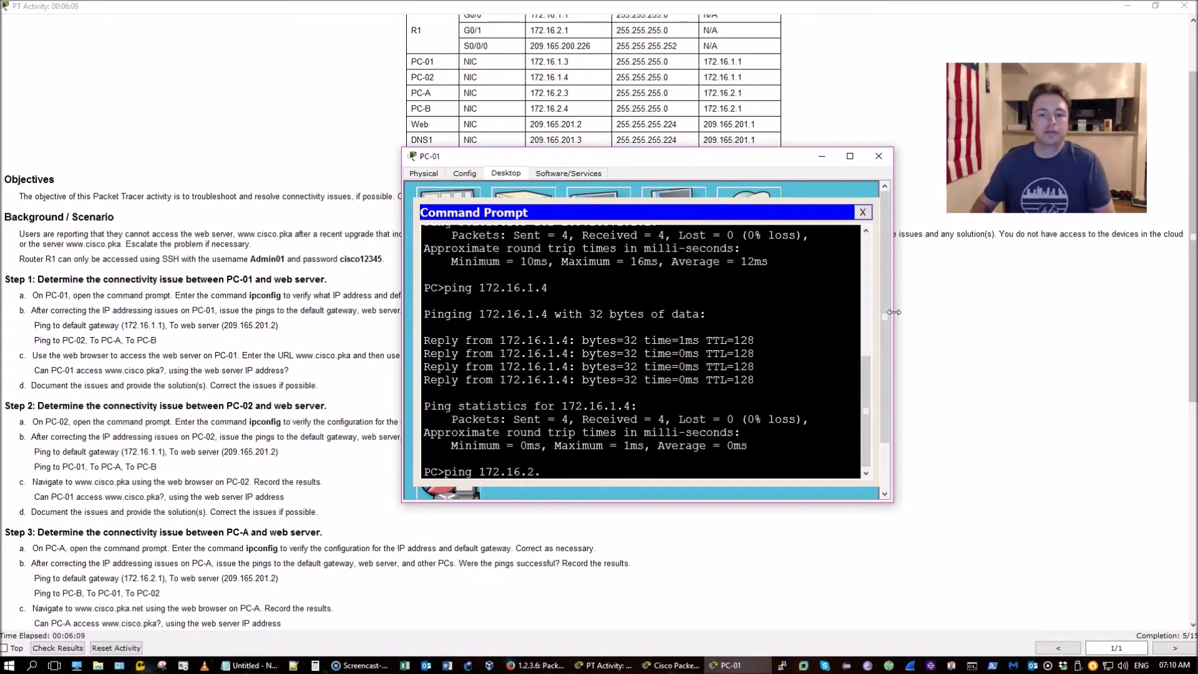
{"action": "key", "text": "Return"}
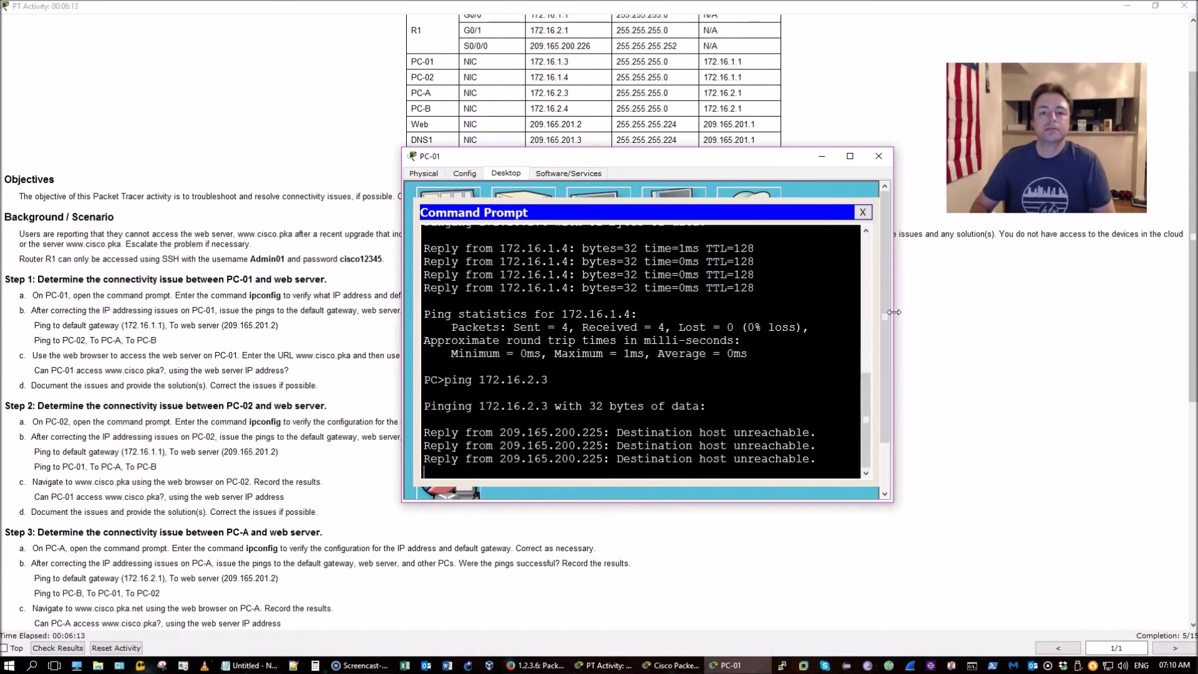
{"action": "key", "text": "Up"}
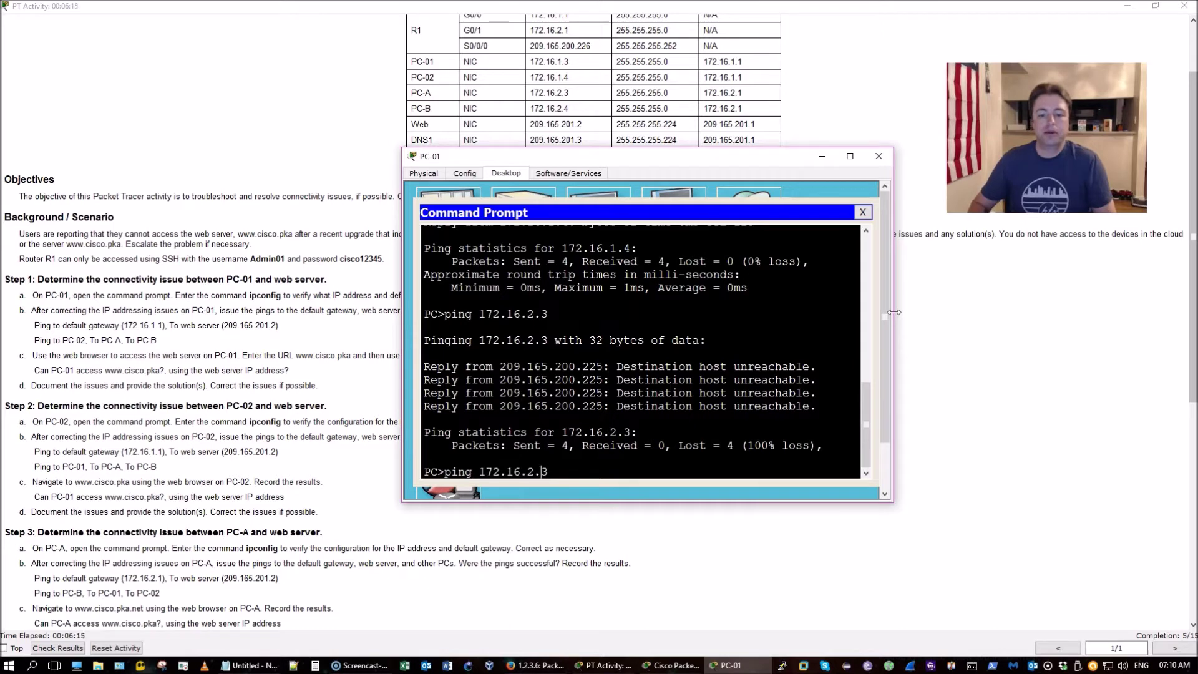
{"action": "type", "text": "4"}
{"action": "key", "text": "Return"}
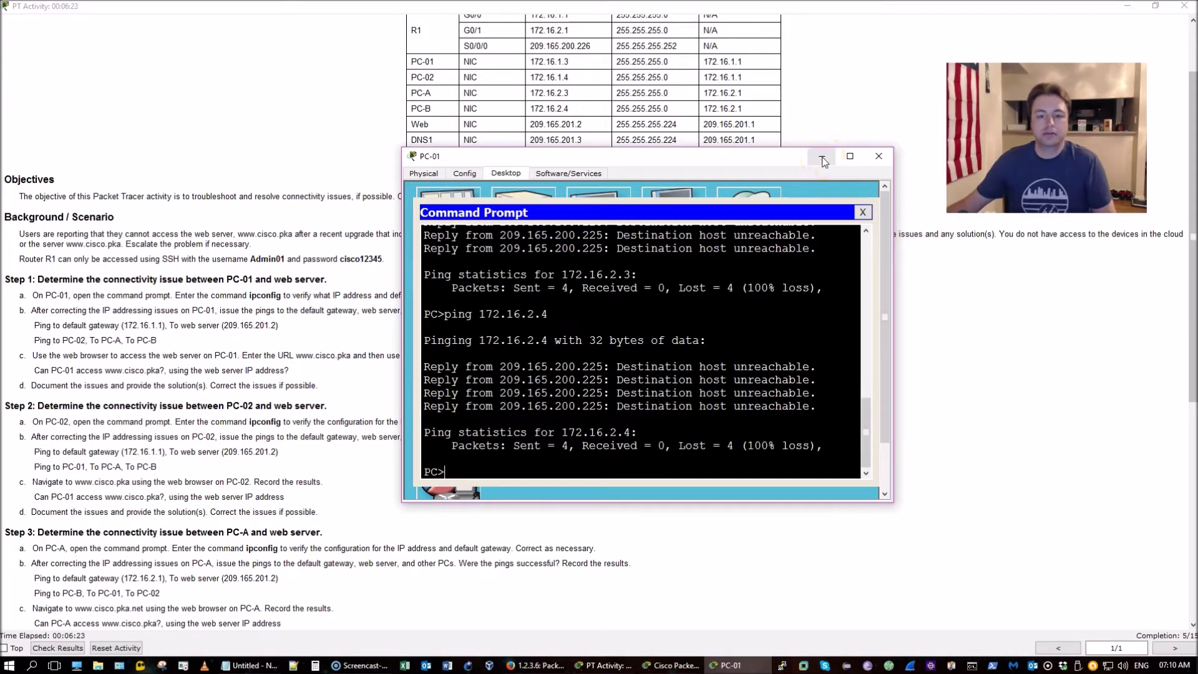
{"action": "left_click", "coordinate": [866, 217]}
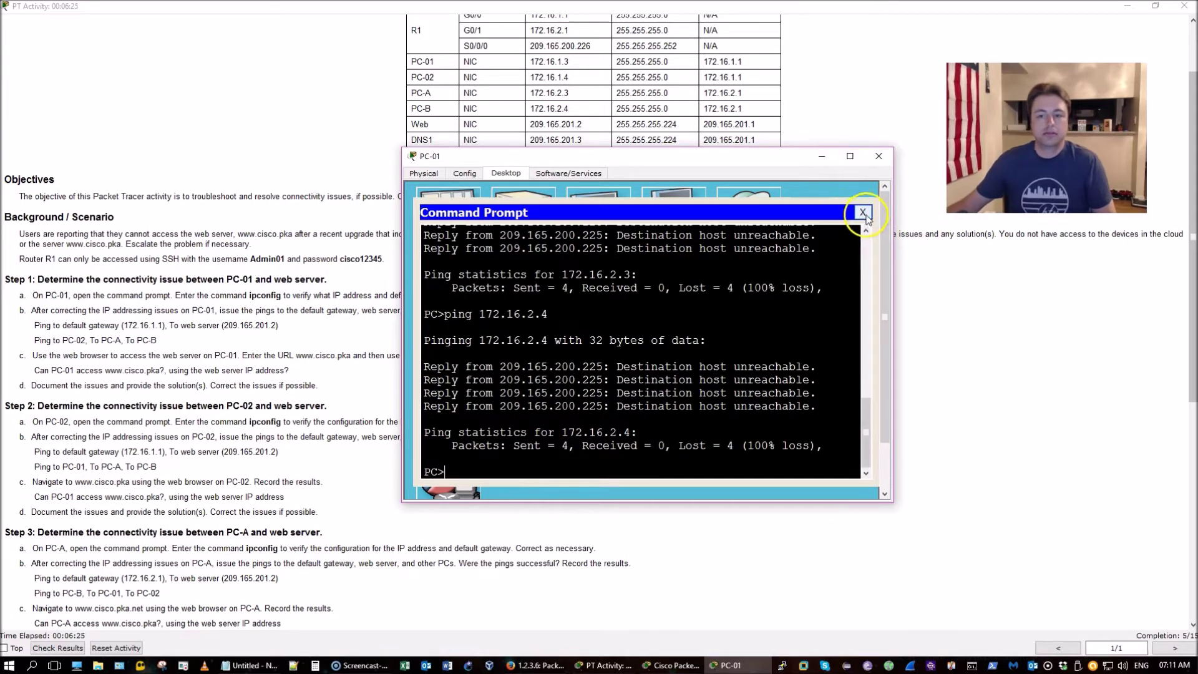
{"action": "left_click_drag", "start_coordinate": [866, 218], "coordinate": [847, 242]}
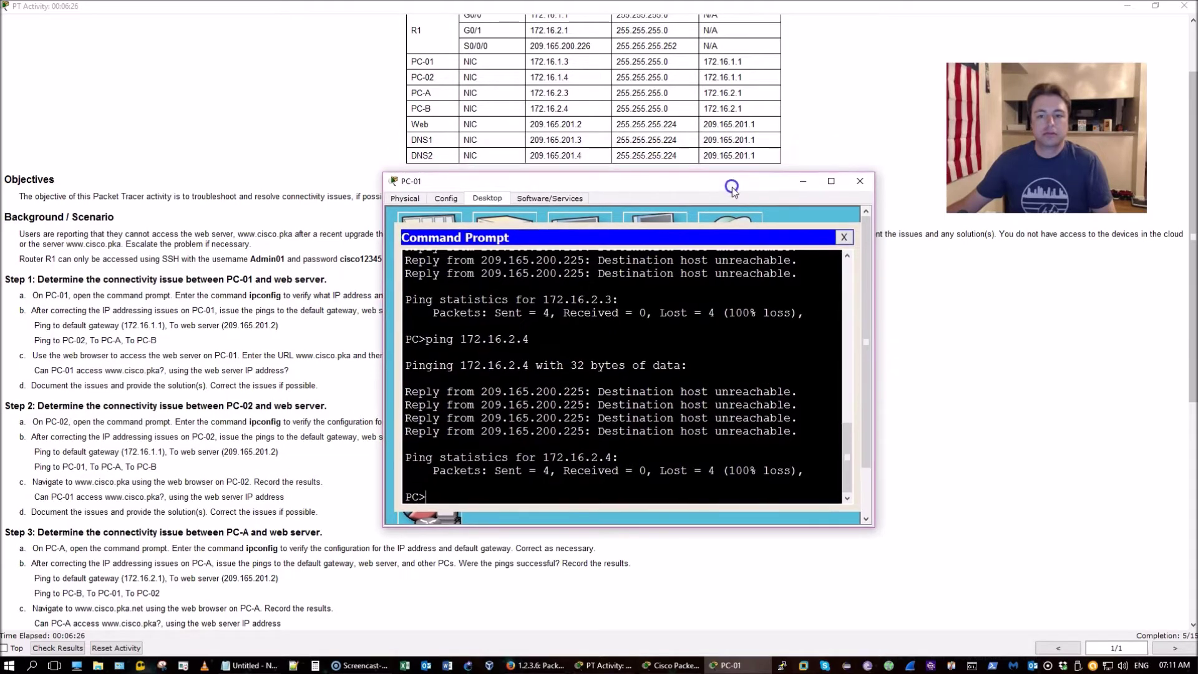
{"action": "left_click", "coordinate": [844, 238]}
Step: SSH as the admin user from PC-01 to R1, retrying at 172.16.1.1 after 172.16.2.1, and log in
{"action": "left_click", "coordinate": [651, 242]}
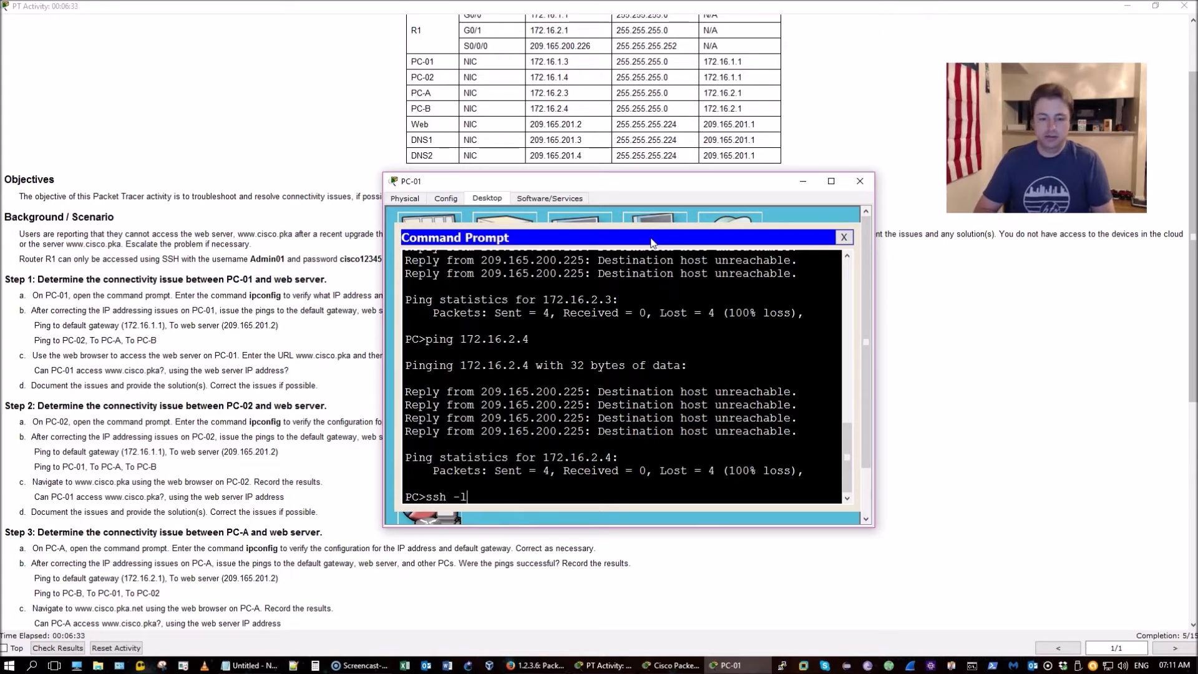
{"action": "type", "text": "ssh -l Admin01 172.16.2.1"}
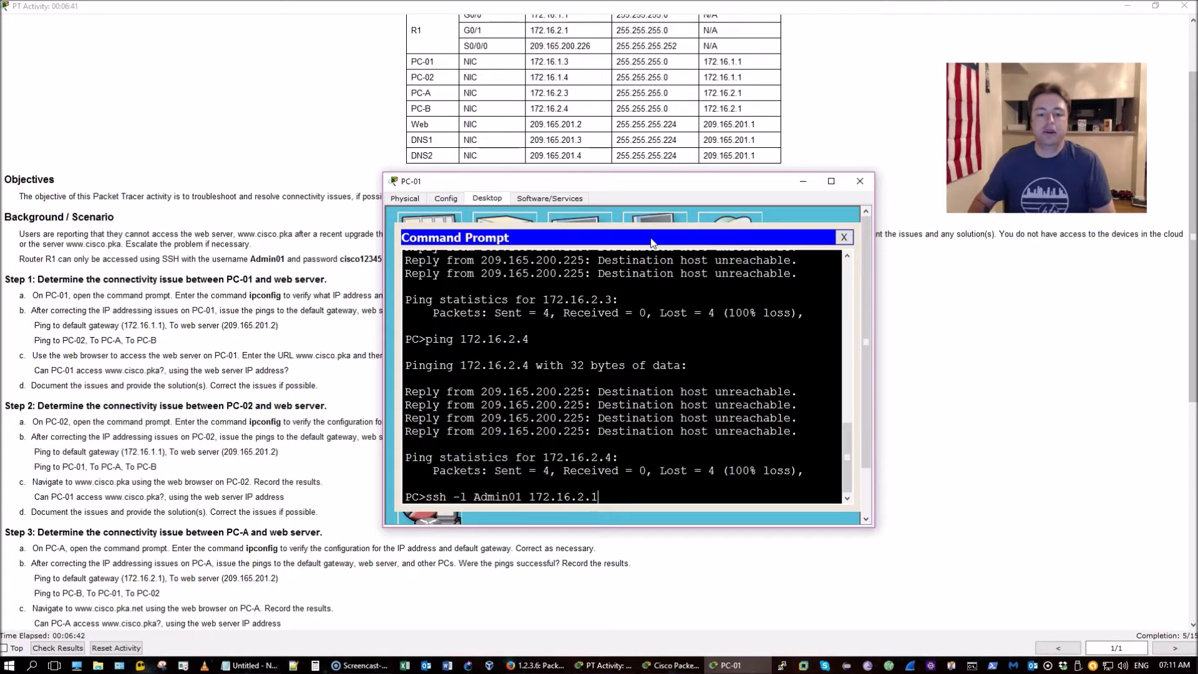
{"action": "key", "text": "Return"}
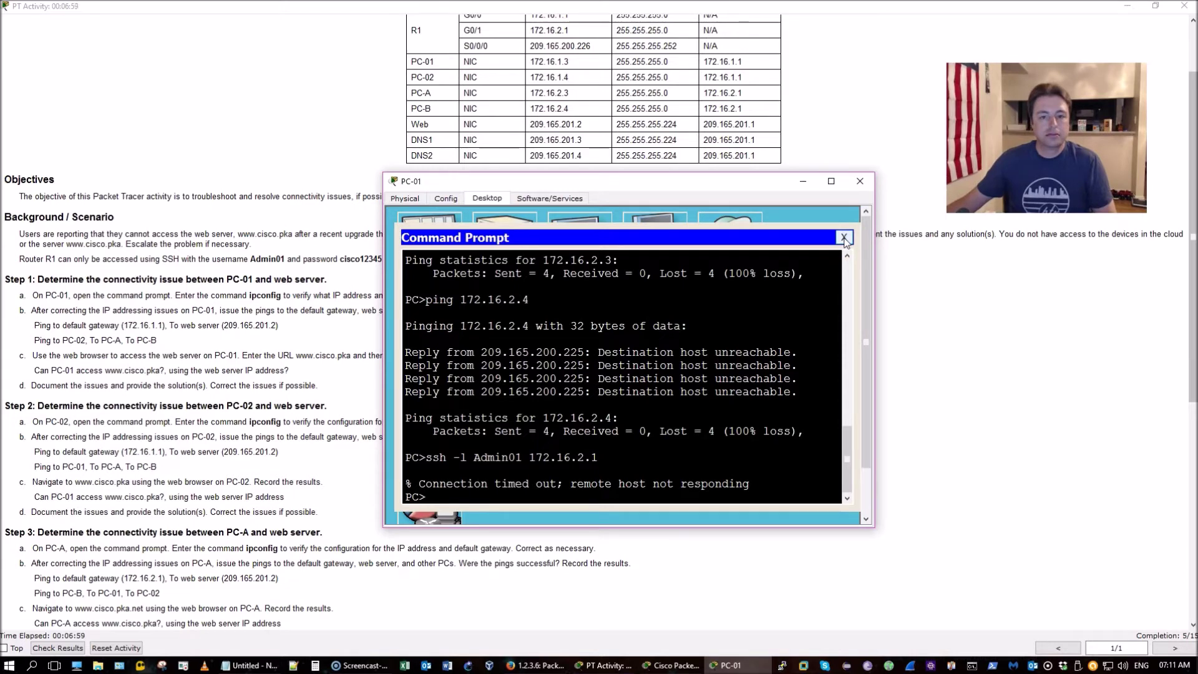
{"action": "key", "text": "Up"}
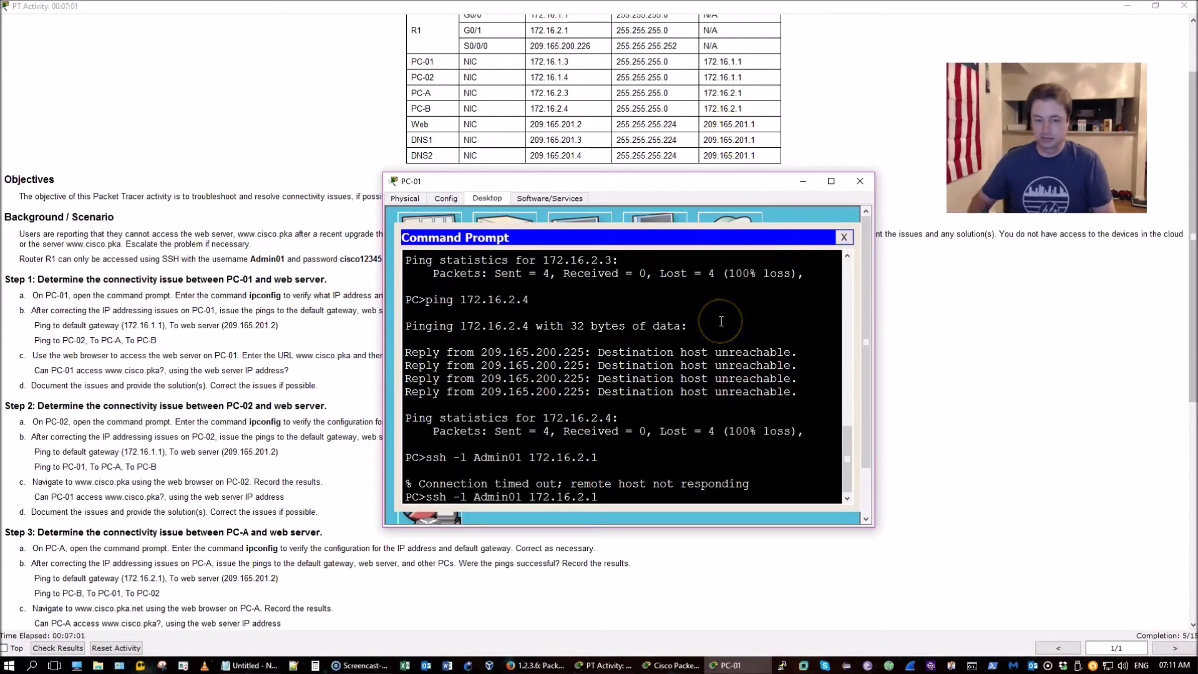
{"action": "key", "text": "BackSpace"}
{"action": "type", "text": "1"}
{"action": "key", "text": "Return"}
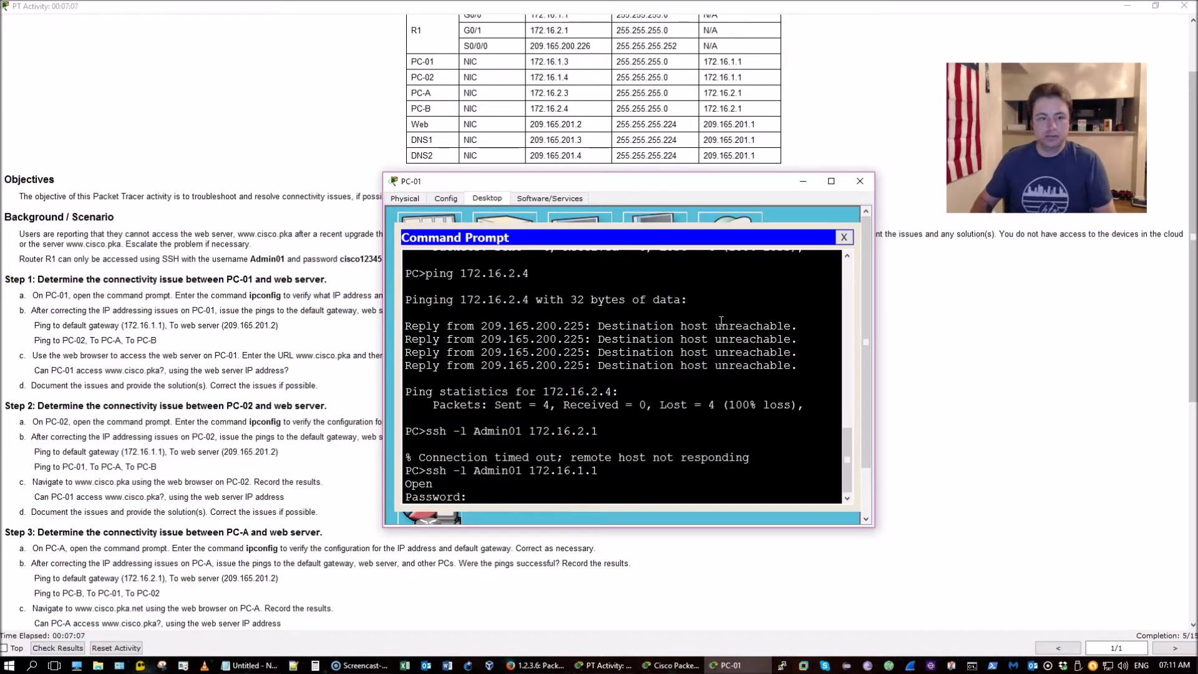
{"action": "key", "text": "Return"}
Step: Display R1's running configuration with show run
{"action": "type", "text": "show"}
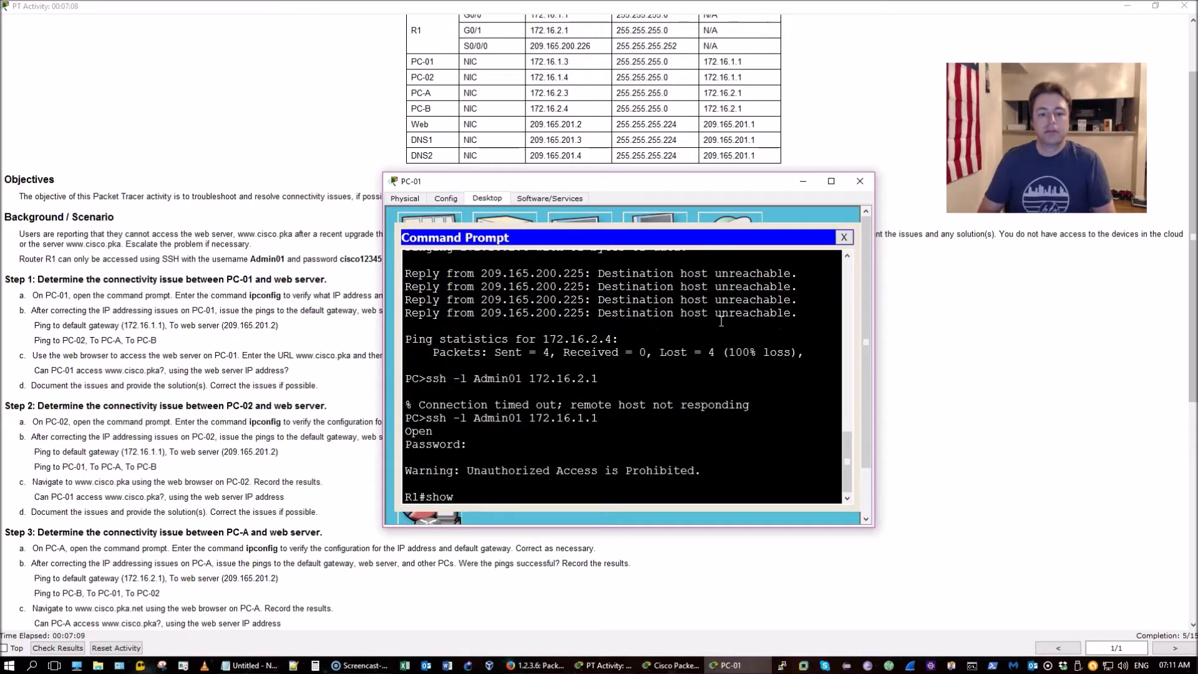
{"action": "type", "text": " run"}
{"action": "key", "text": "Return"}
{"action": "key", "text": "space"}
{"action": "key", "text": "space"}
{"action": "key", "text": "space"}
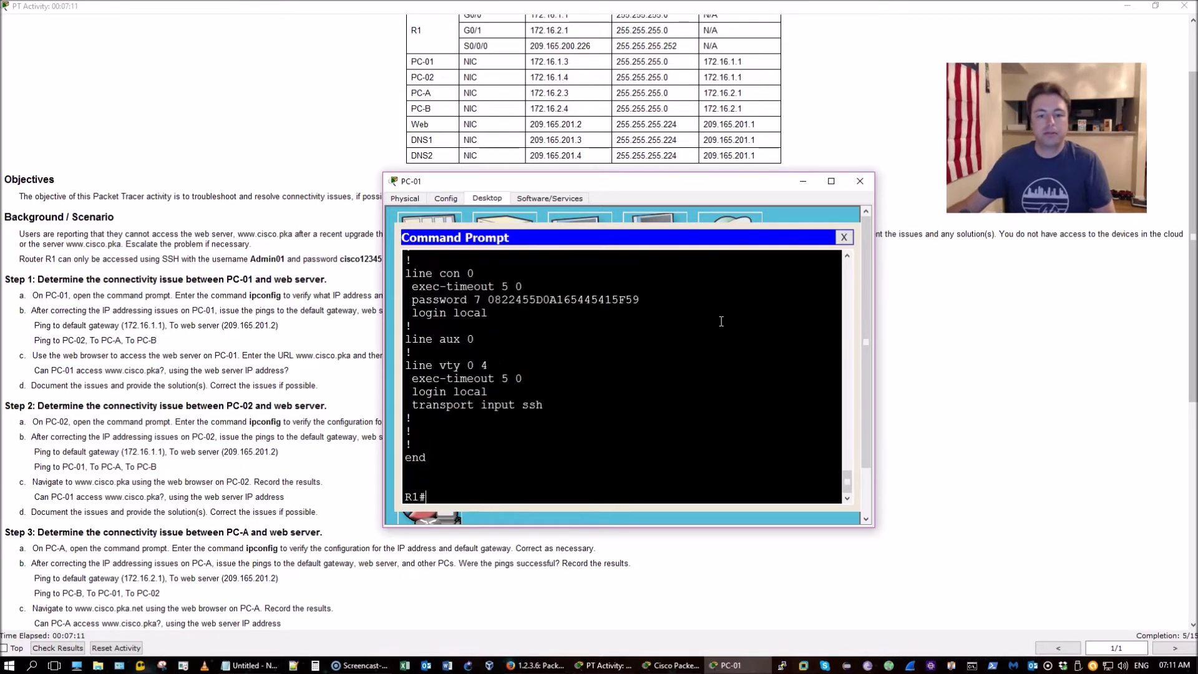
{"action": "scroll", "coordinate": [719, 324], "scroll_direction": "up", "scroll_amount": 15}
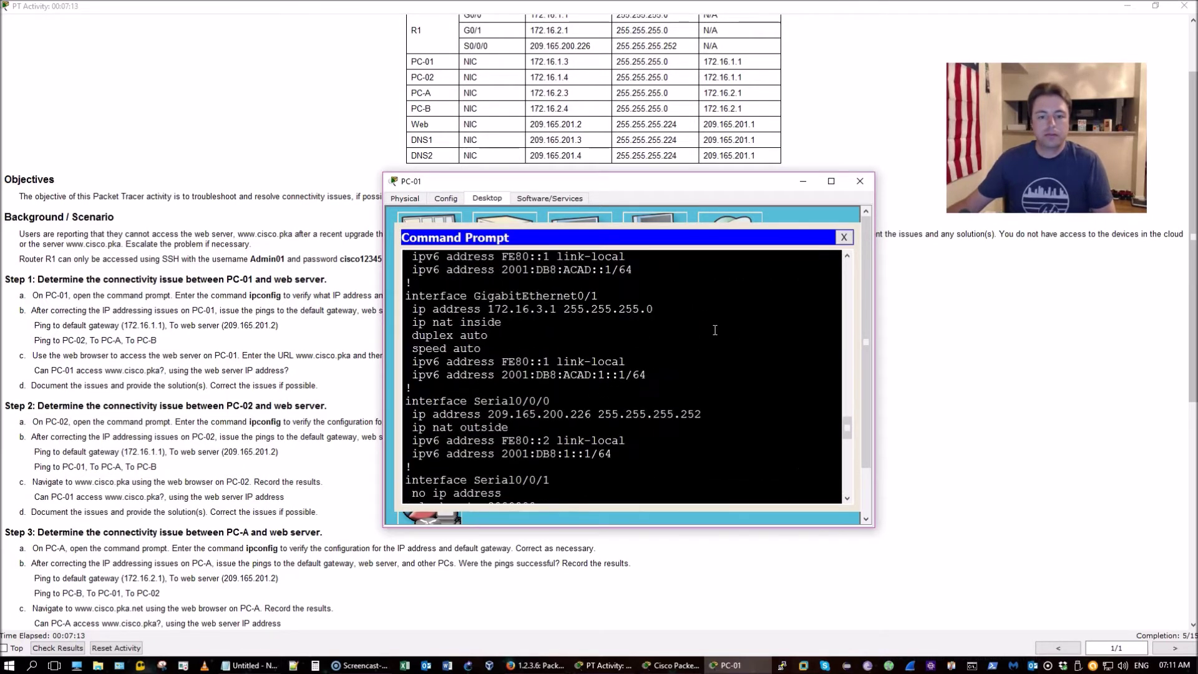
{"action": "scroll", "coordinate": [715, 330], "scroll_direction": "up", "scroll_amount": 2}
{"action": "left_click", "coordinate": [719, 119]}
{"action": "scroll", "coordinate": [719, 121], "scroll_direction": "up", "scroll_amount": 3}
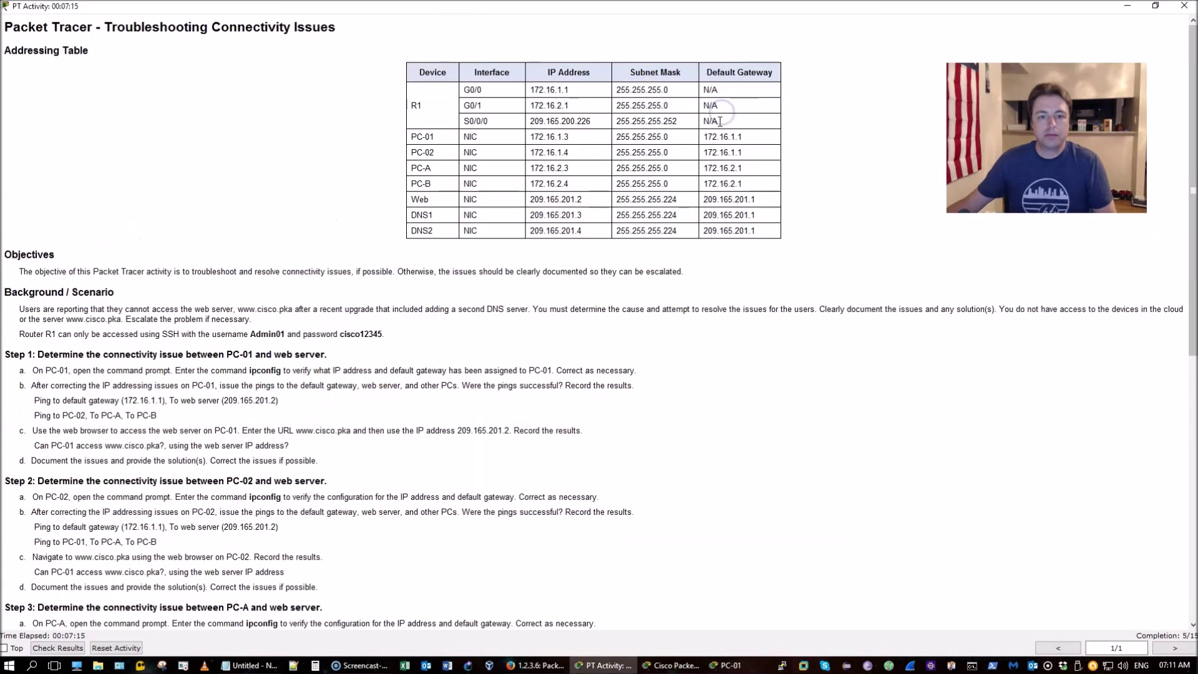
{"action": "key", "text": "alt+Tab"}
{"action": "left_click_drag", "start_coordinate": [639, 185], "coordinate": [631, 149]}
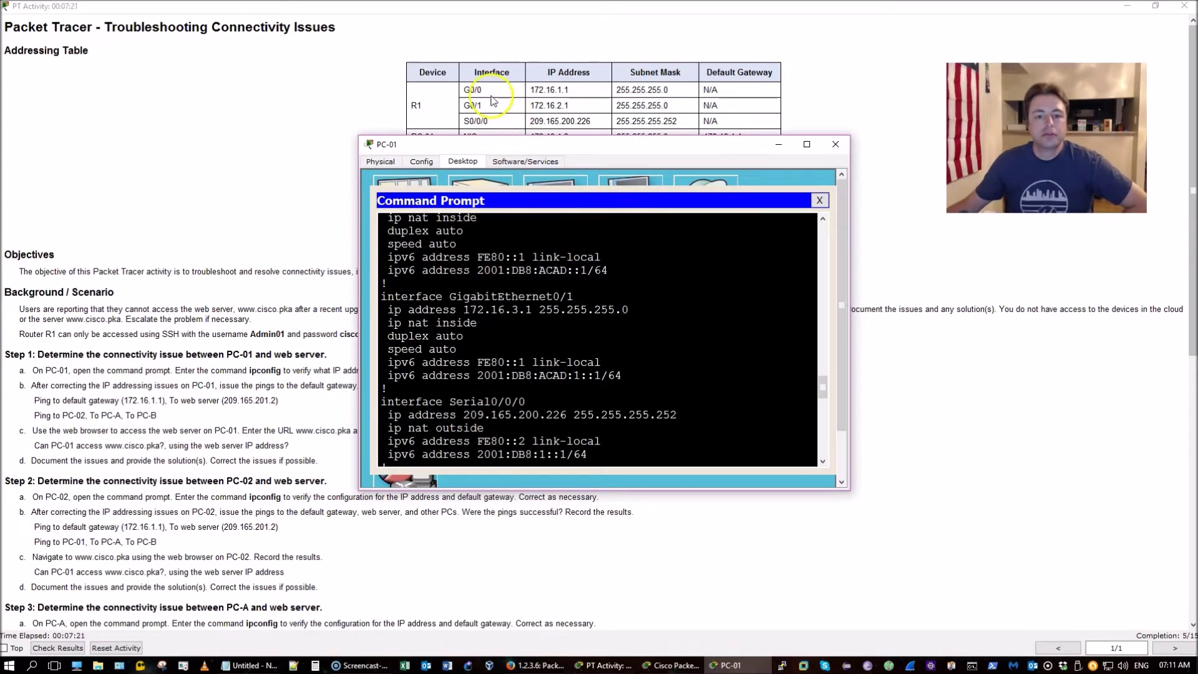
{"action": "scroll", "coordinate": [593, 312], "scroll_direction": "up", "scroll_amount": 2}
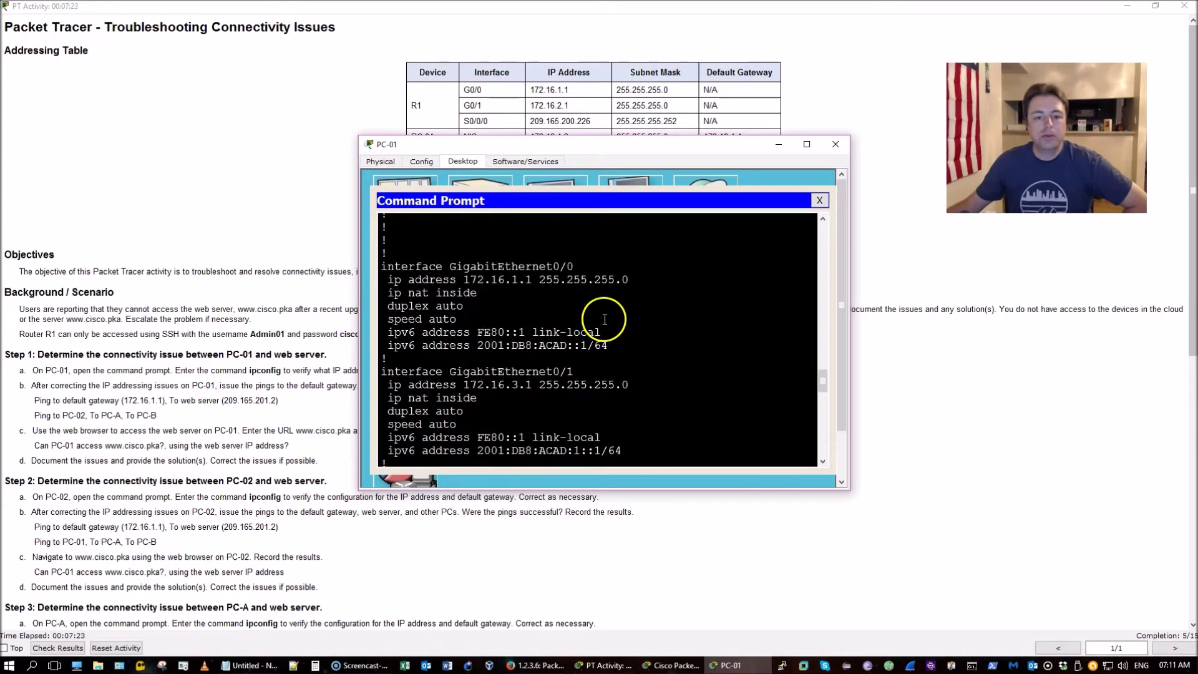
{"action": "left_click_drag", "start_coordinate": [450, 266], "coordinate": [627, 292]}
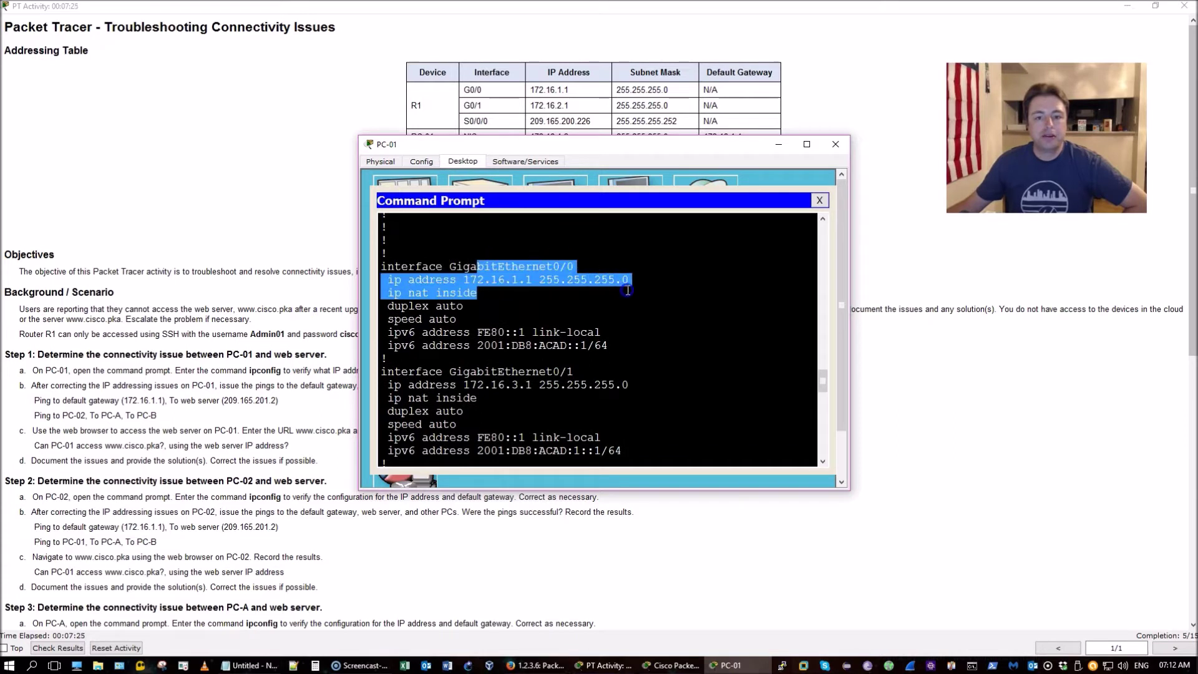
{"action": "left_click", "coordinate": [627, 290]}
{"action": "scroll", "coordinate": [628, 290], "scroll_direction": "down", "scroll_amount": 1}
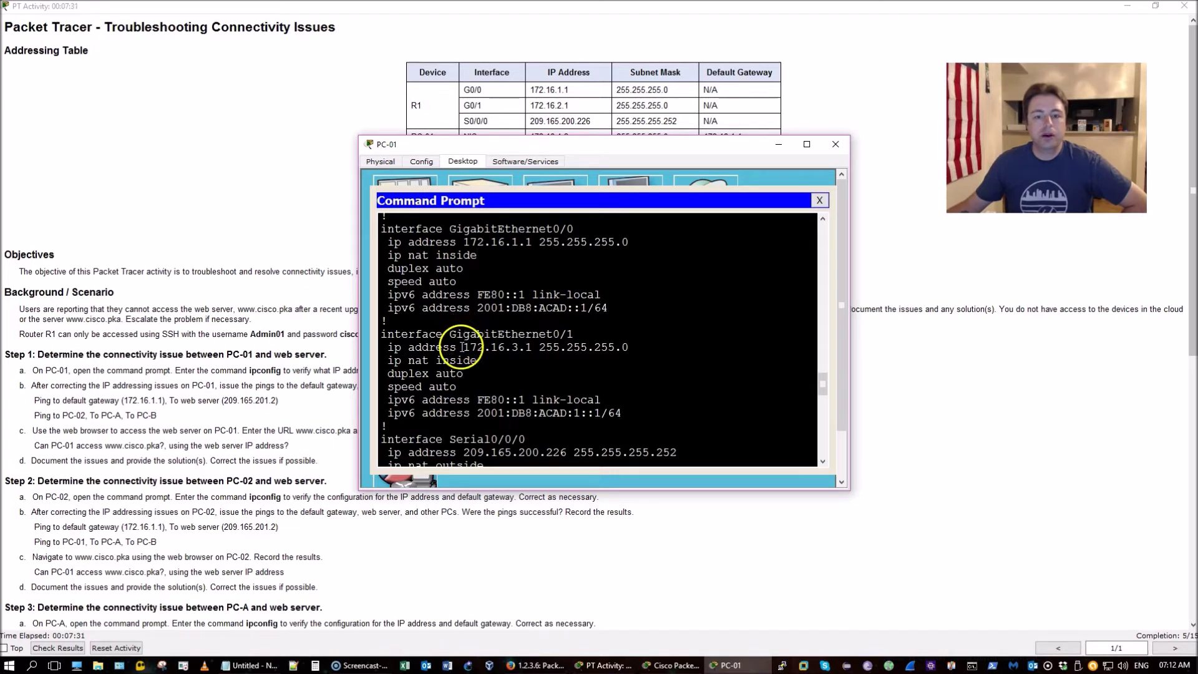
{"action": "left_click_drag", "start_coordinate": [459, 347], "coordinate": [535, 345]}
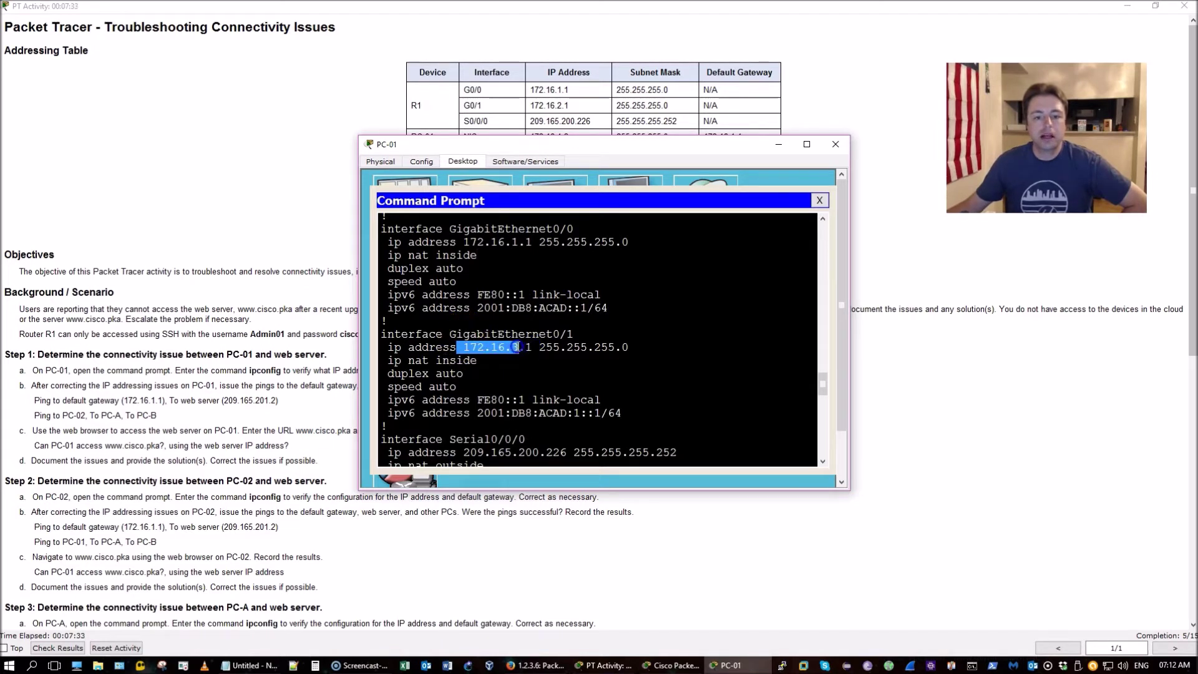
{"action": "left_click_drag", "start_coordinate": [520, 350], "coordinate": [521, 349]}
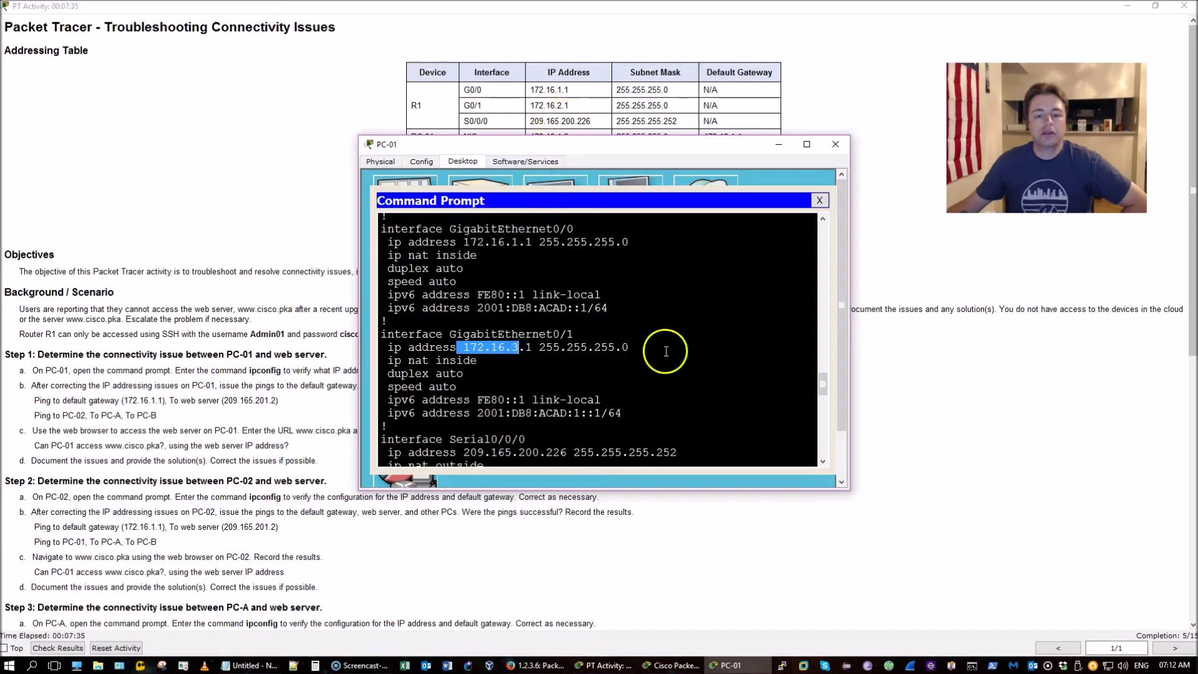
{"action": "left_click", "coordinate": [682, 369]}
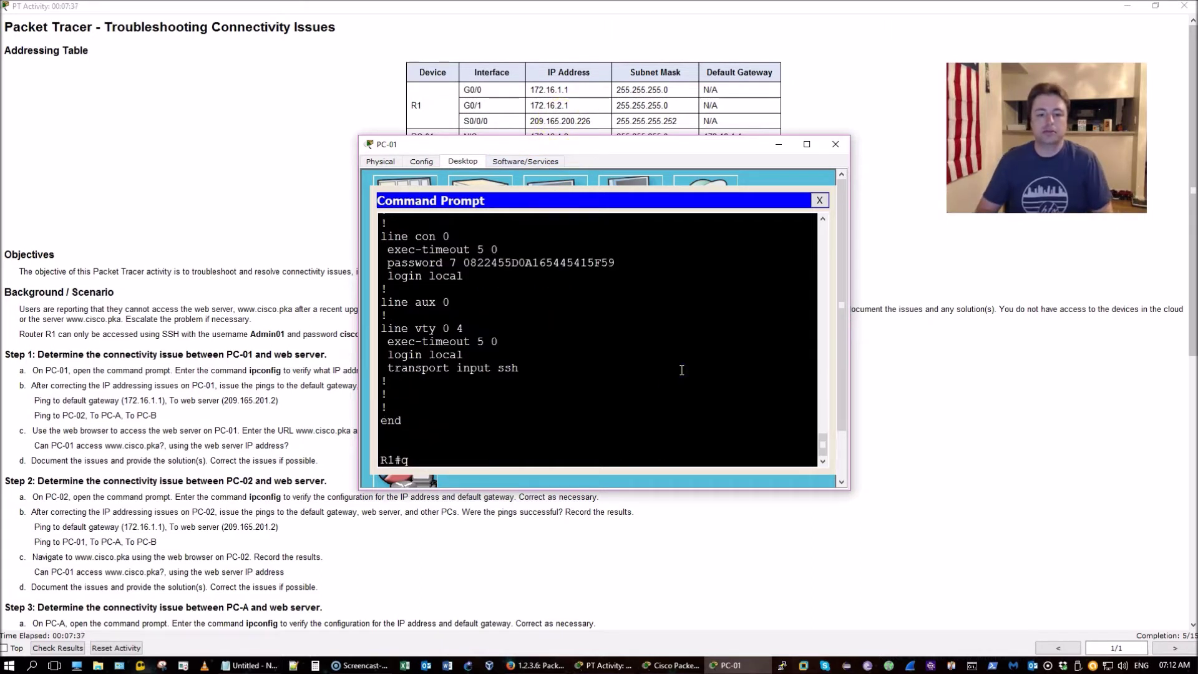
Step: Readdress R1's G0/1 interface to 172.16.2.1 255.255.255.0
{"action": "type", "text": "qc"}
{"action": "type", "text": "onf t"}
{"action": "key", "text": "Return"}
{"action": "type", "text": "int g0/1"}
{"action": "key", "text": "Return"}
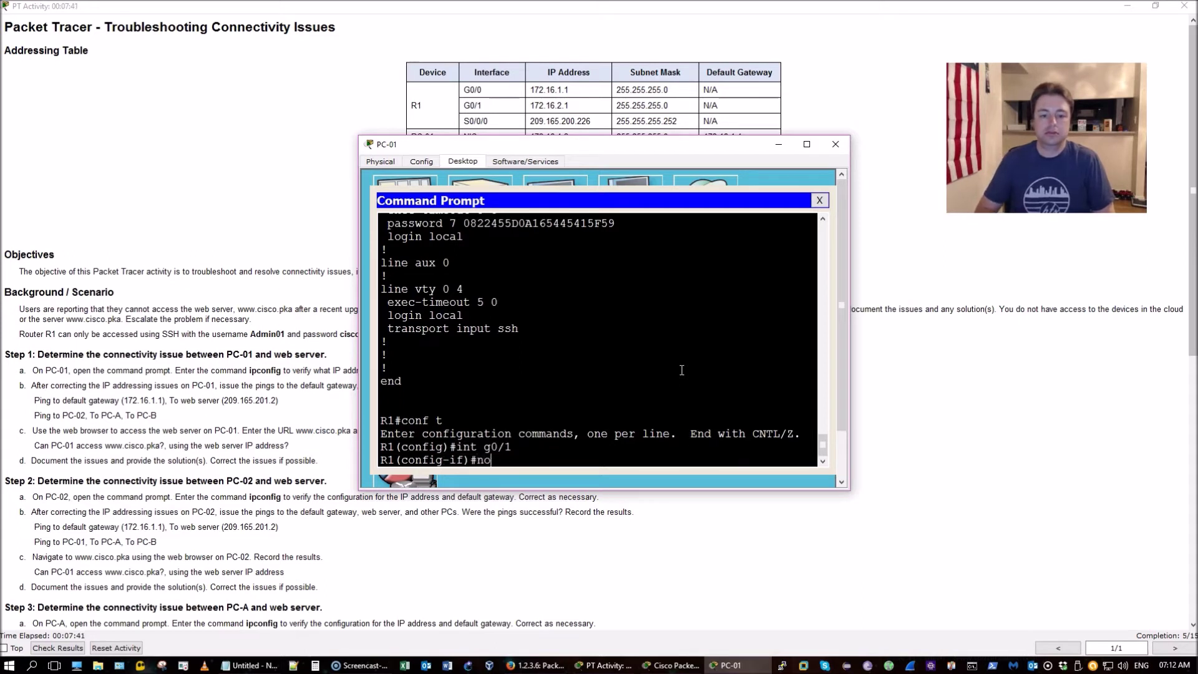
{"action": "key", "text": "Return"}
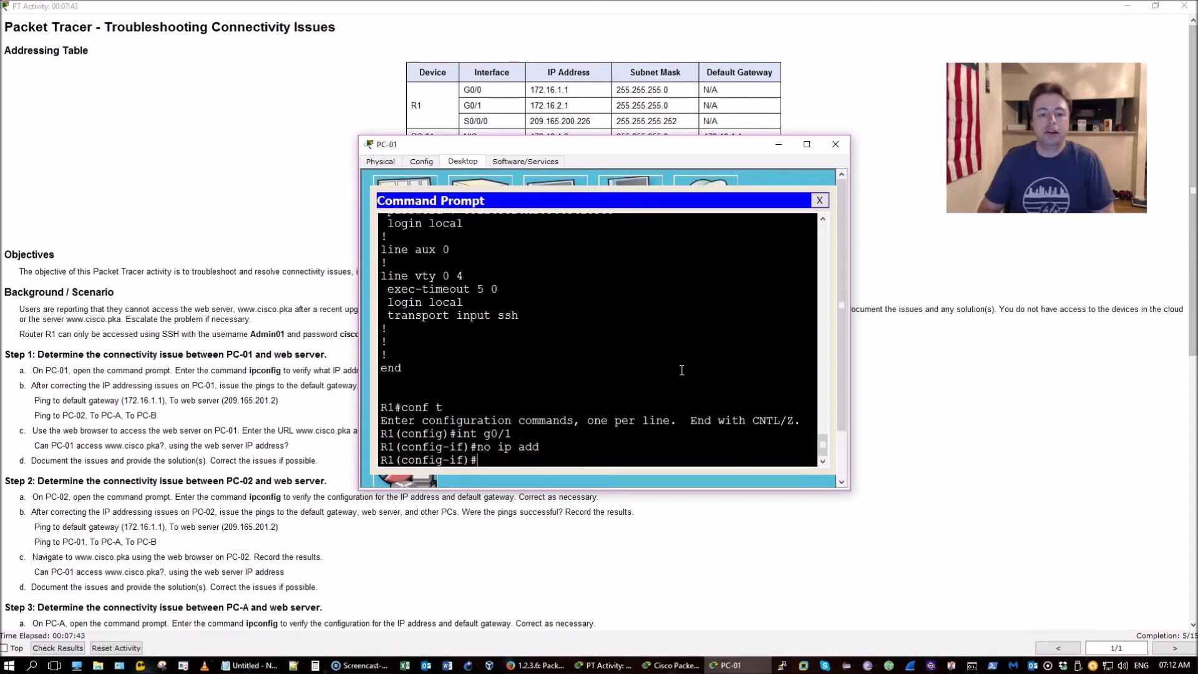
{"action": "type", "text": "ip add"}
{"action": "key", "text": "Tab"}
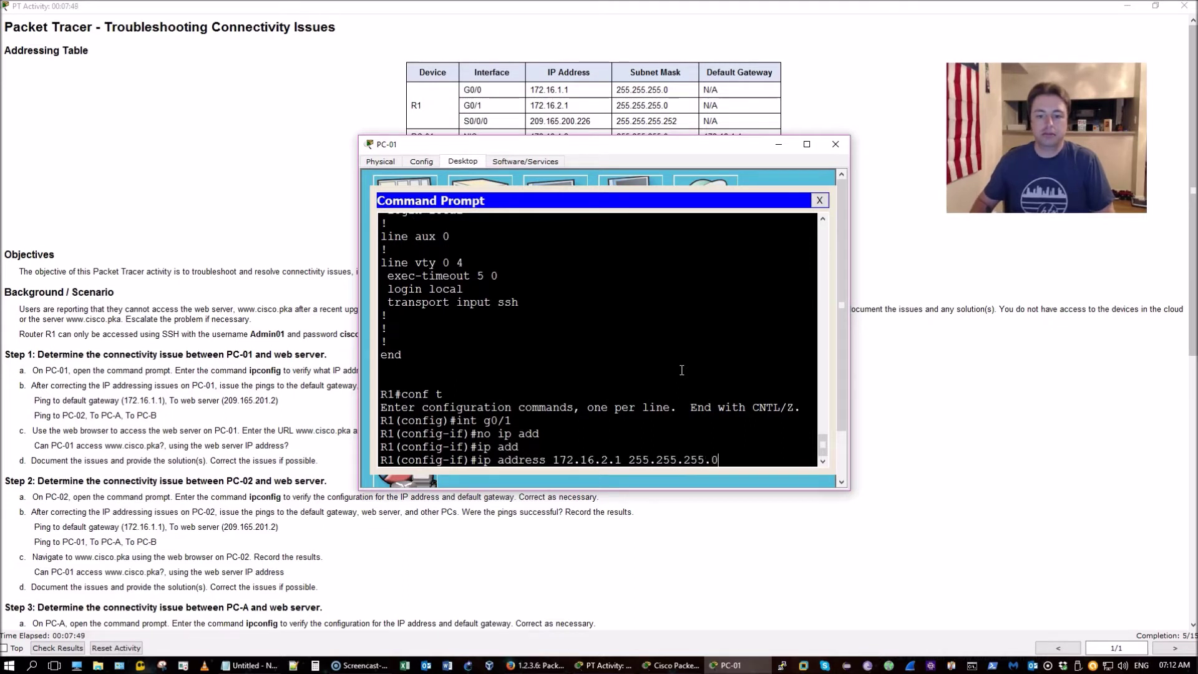
{"action": "key", "text": "Return"}
Step: Leave configuration mode and run show ip protocols on R1
{"action": "key", "text": "ctrl+z"}
{"action": "type", "text": "show"}
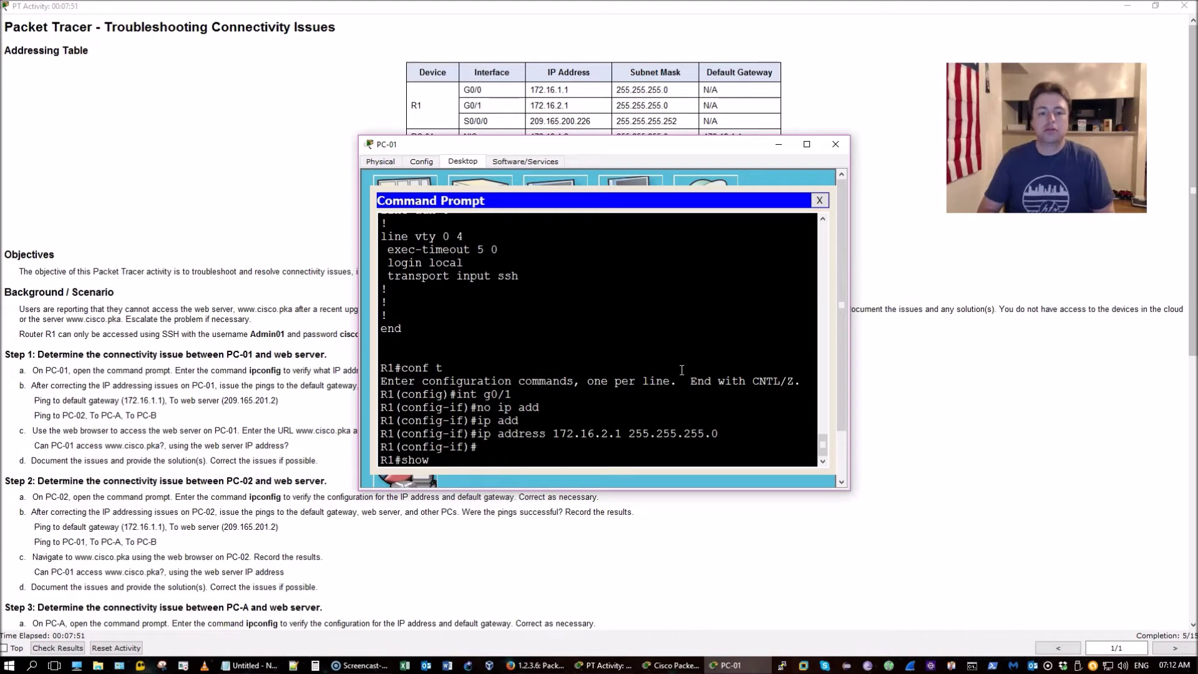
{"action": "type", "text": " ip prot"}
{"action": "key", "text": "Tab"}
{"action": "key", "text": "Return"}
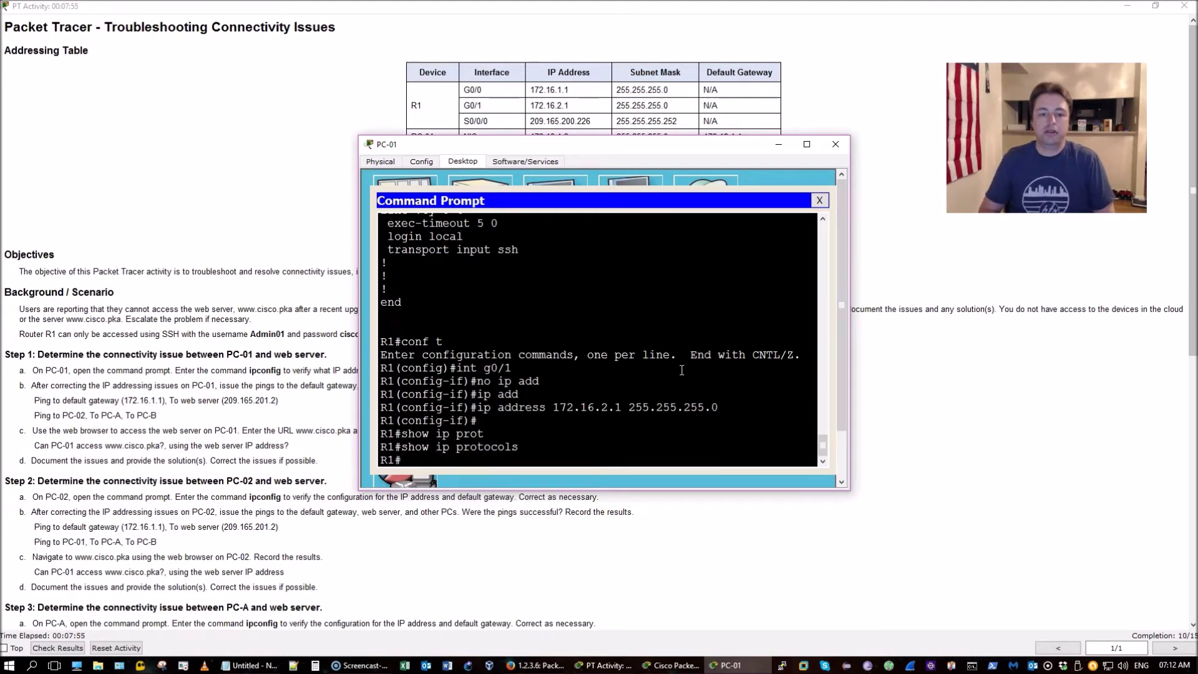
{"action": "scroll", "coordinate": [681, 370], "scroll_direction": "up", "scroll_amount": 10}
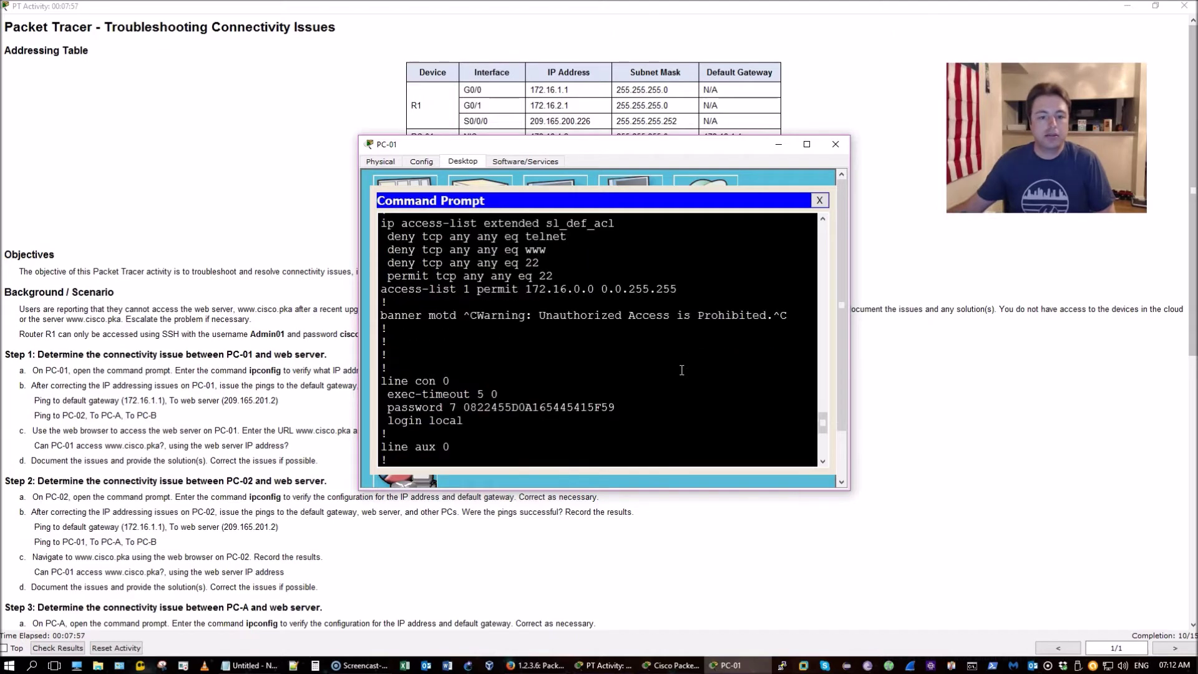
{"action": "scroll", "coordinate": [681, 369], "scroll_direction": "up", "scroll_amount": 1}
{"action": "left_click_drag", "start_coordinate": [635, 294], "coordinate": [399, 297]}
{"action": "key", "text": "ctrl+c"}
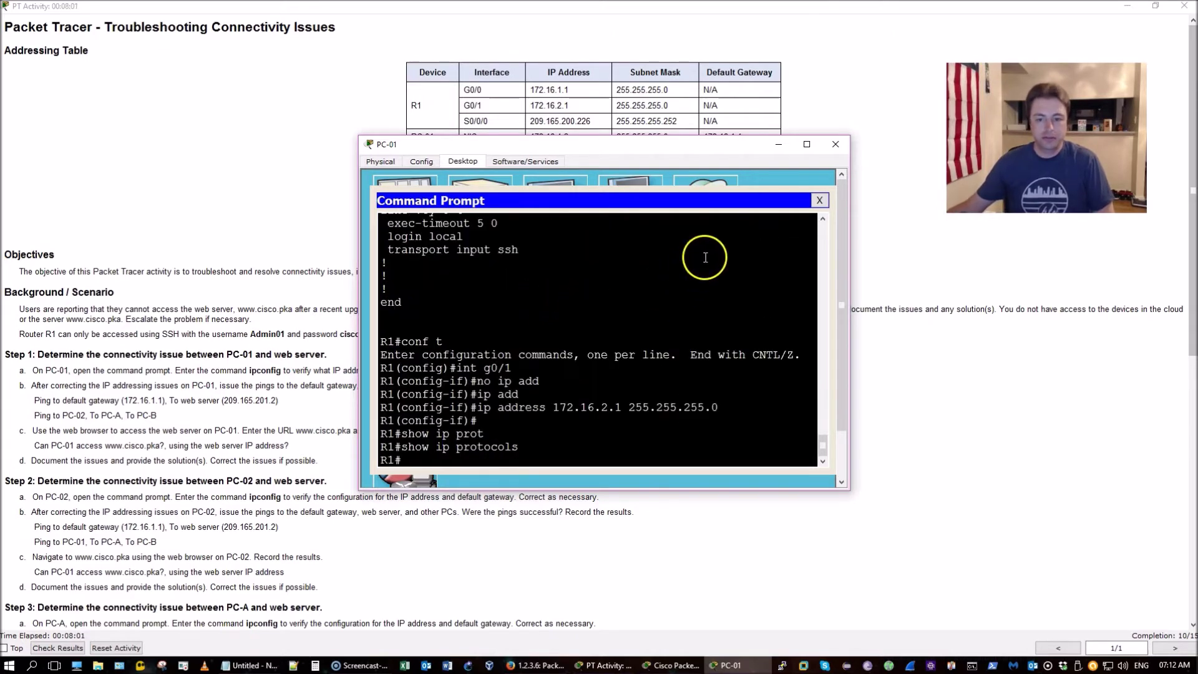
Step: End the SSH session, ping PC-A 172.16.2.3 and PC-B 172.16.2.4 successfully, and close PC-01
{"action": "type", "text": "exi"}
{"action": "key", "text": "Return"}
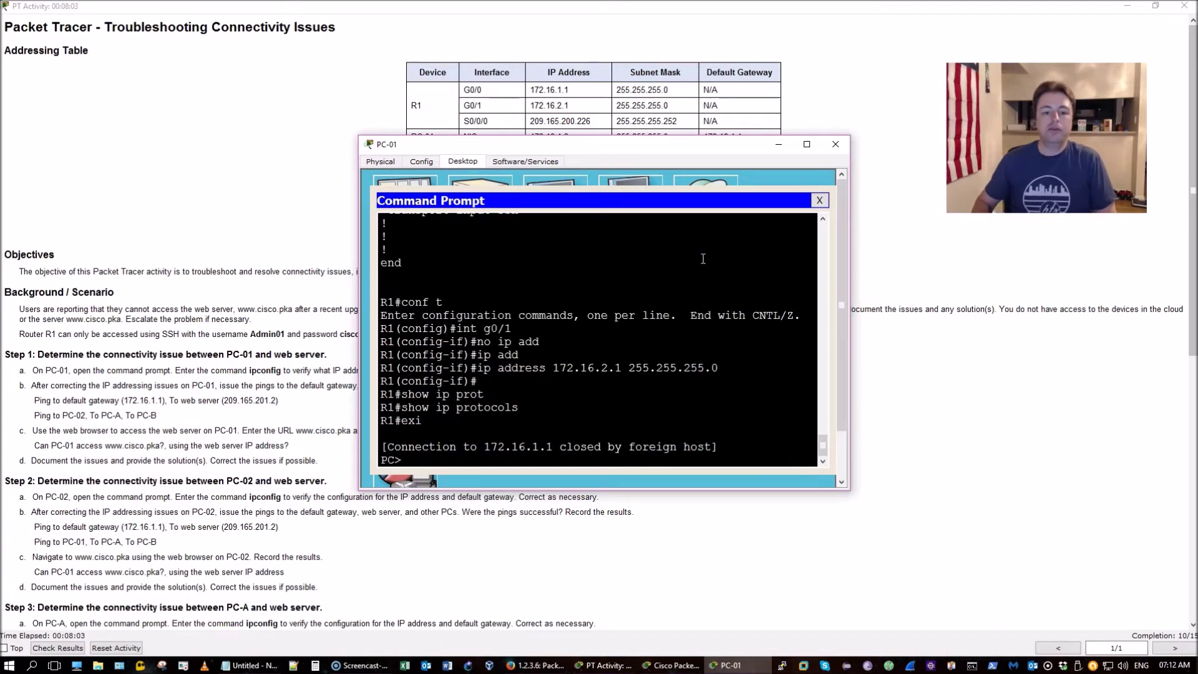
{"action": "key", "text": "Up"}
{"action": "key", "text": "Up"}
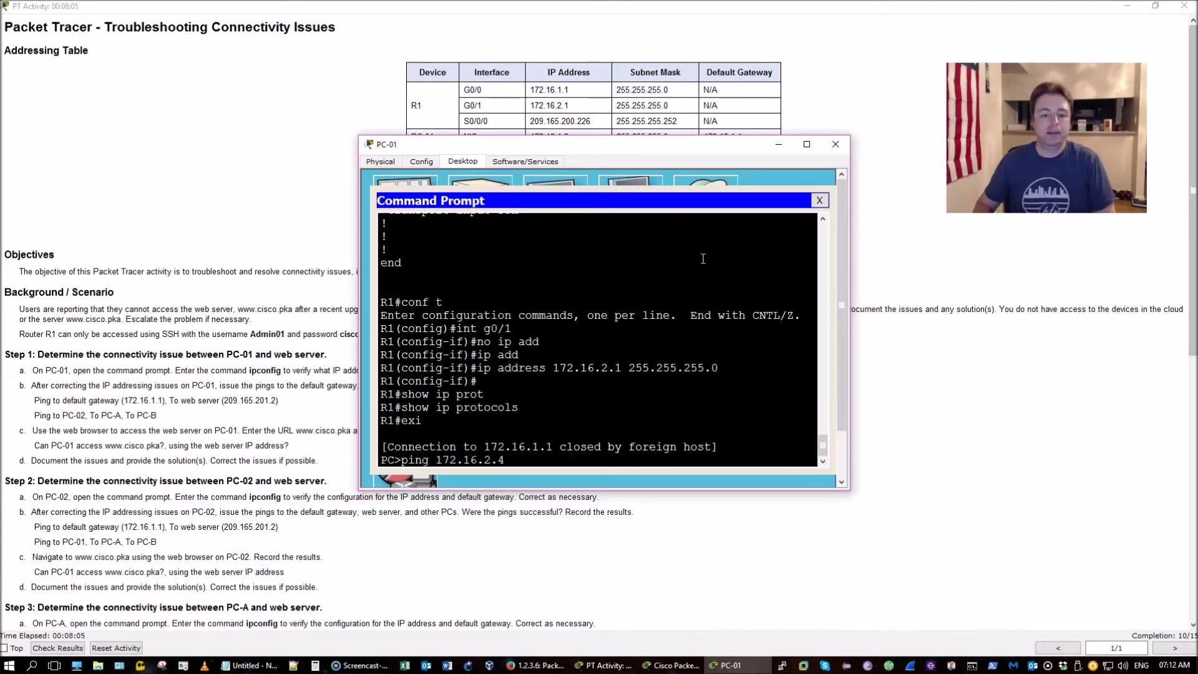
{"action": "key", "text": "Return"}
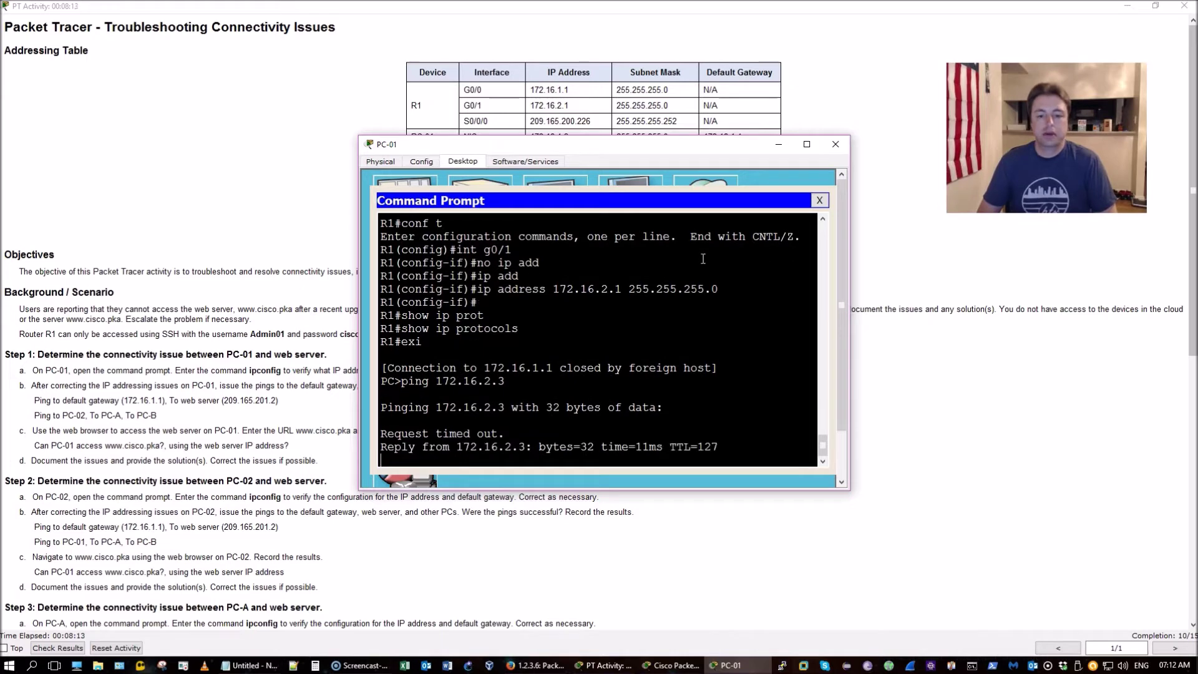
{"action": "key", "text": "Up"}
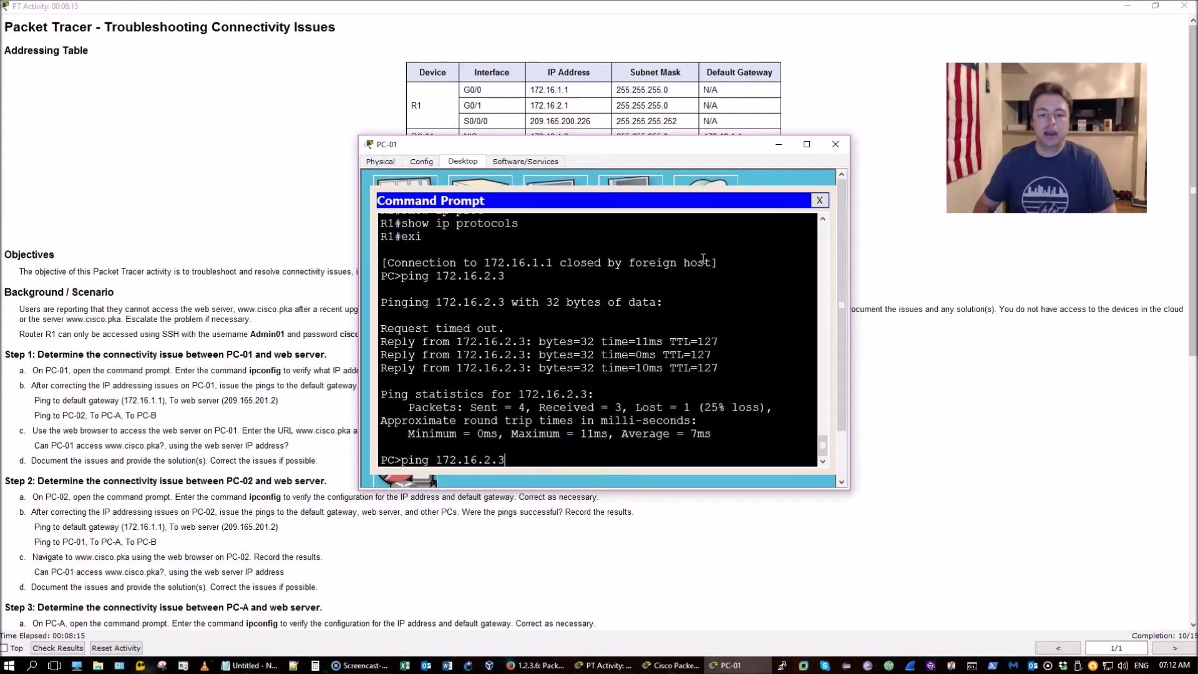
{"action": "type", "text": "4"}
{"action": "key", "text": "Return"}
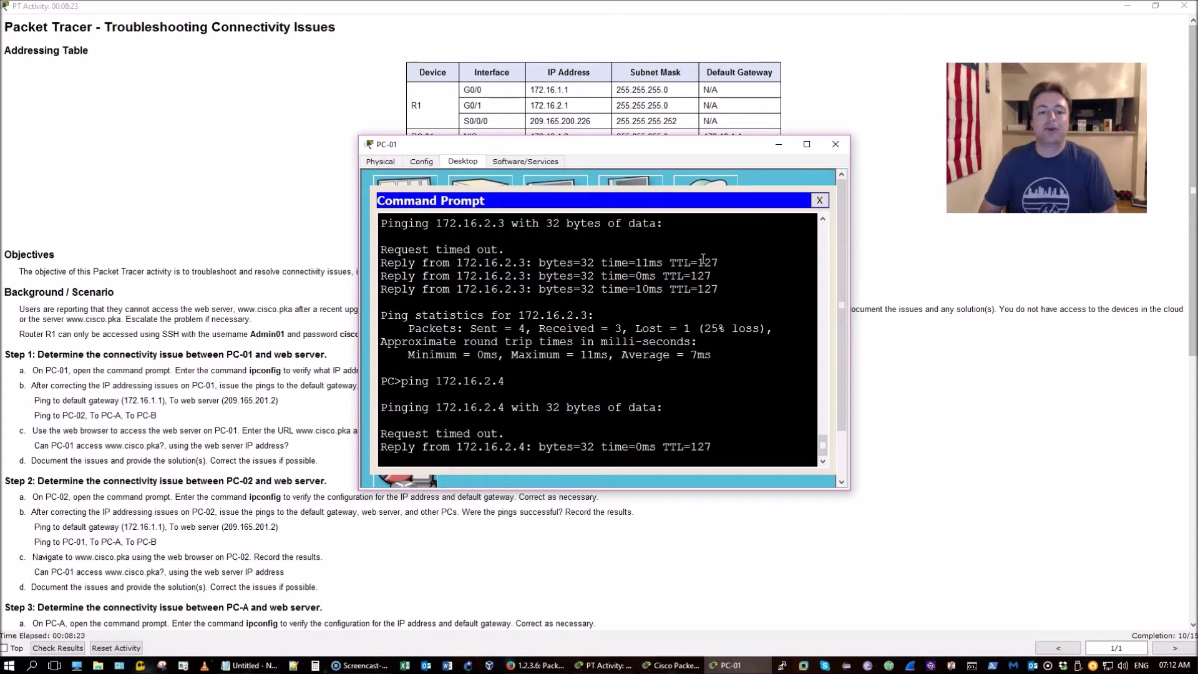
{"action": "left_click", "coordinate": [835, 145]}
{"action": "scroll", "coordinate": [695, 374], "scroll_direction": "down", "scroll_amount": 1}
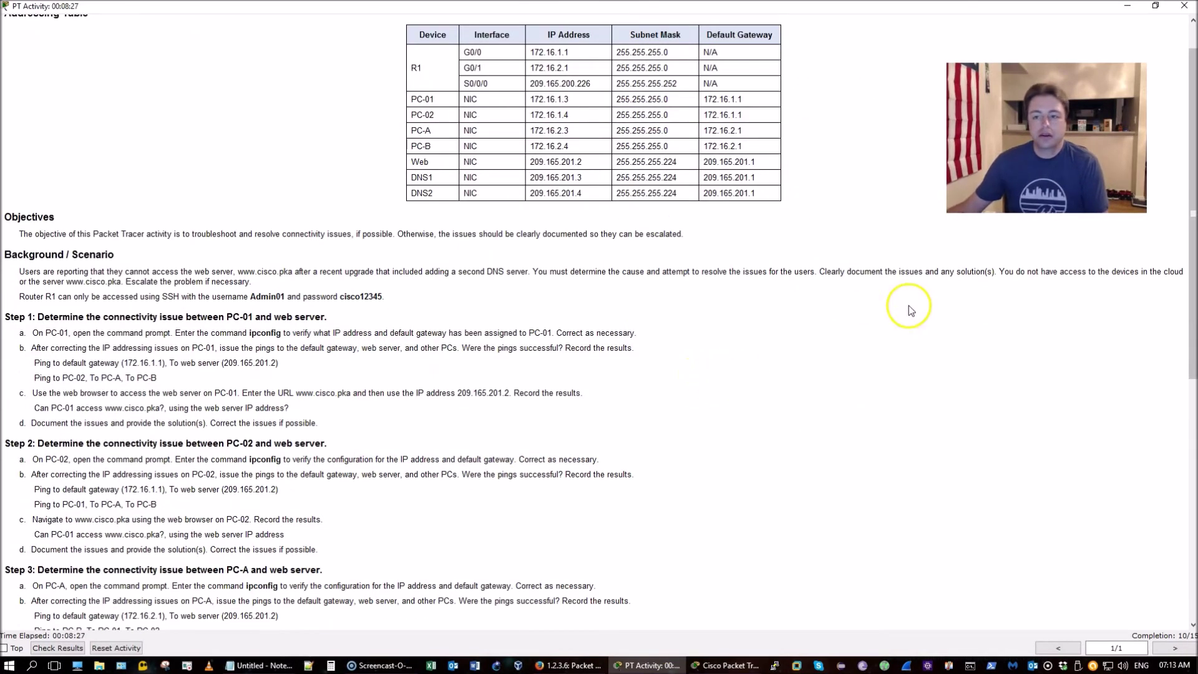
Step: Ping the web server 209.165.201.2 from PC-02, stopping the failing ping
{"action": "left_click", "coordinate": [1118, 7]}
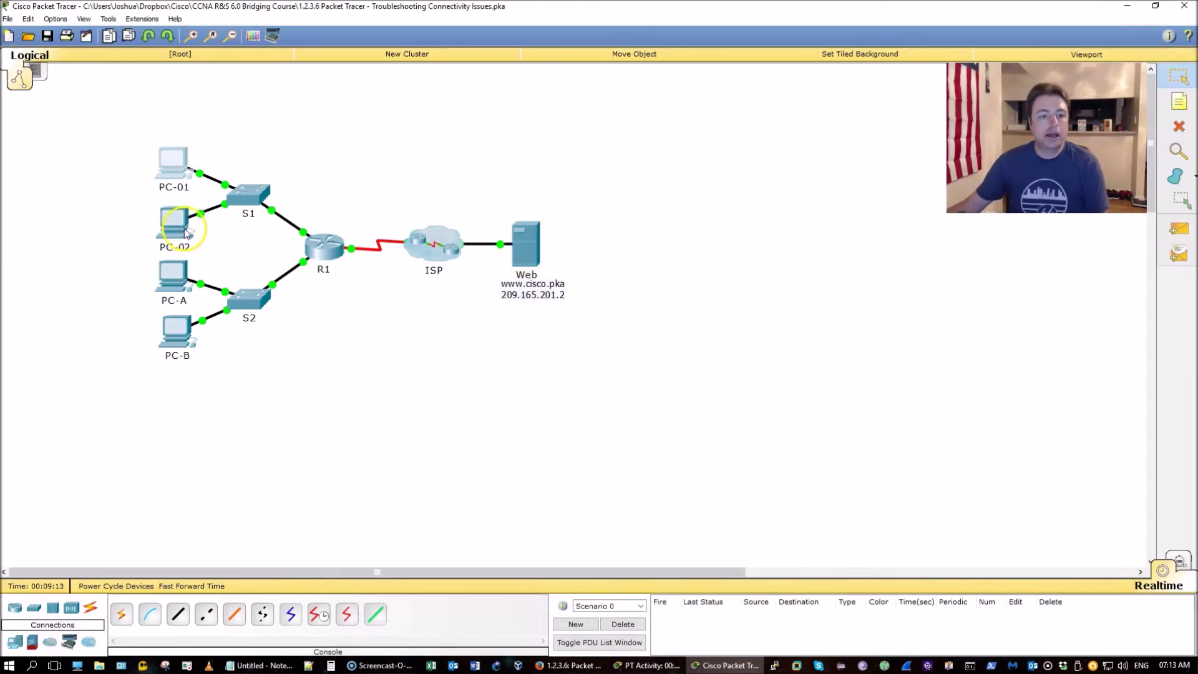
{"action": "left_click", "coordinate": [187, 232]}
{"action": "left_click", "coordinate": [509, 196]}
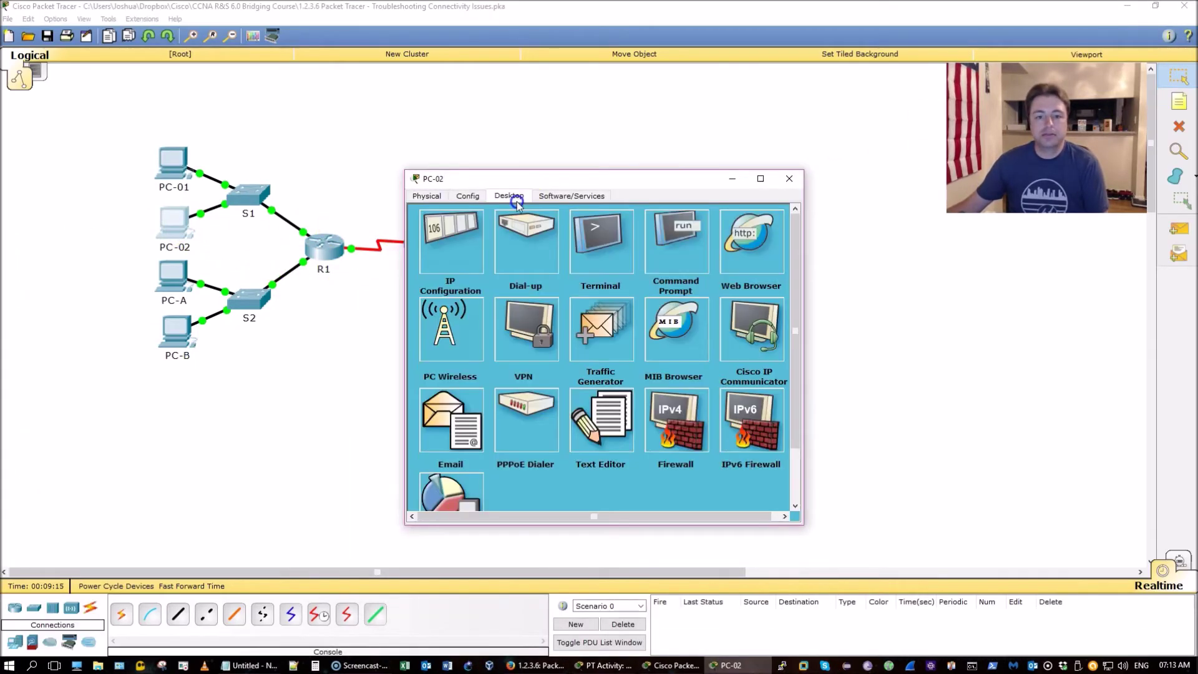
{"action": "left_click_drag", "start_coordinate": [535, 179], "coordinate": [468, 129]}
{"action": "left_click", "coordinate": [611, 190]}
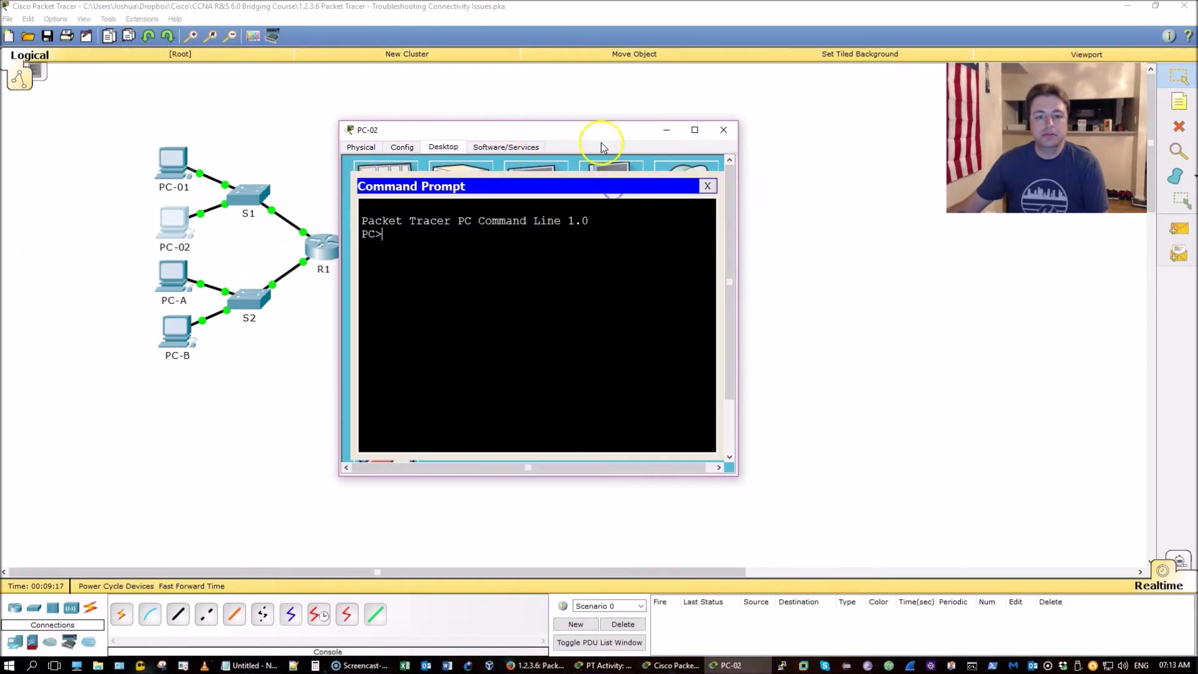
{"action": "left_click_drag", "start_coordinate": [618, 133], "coordinate": [859, 236]}
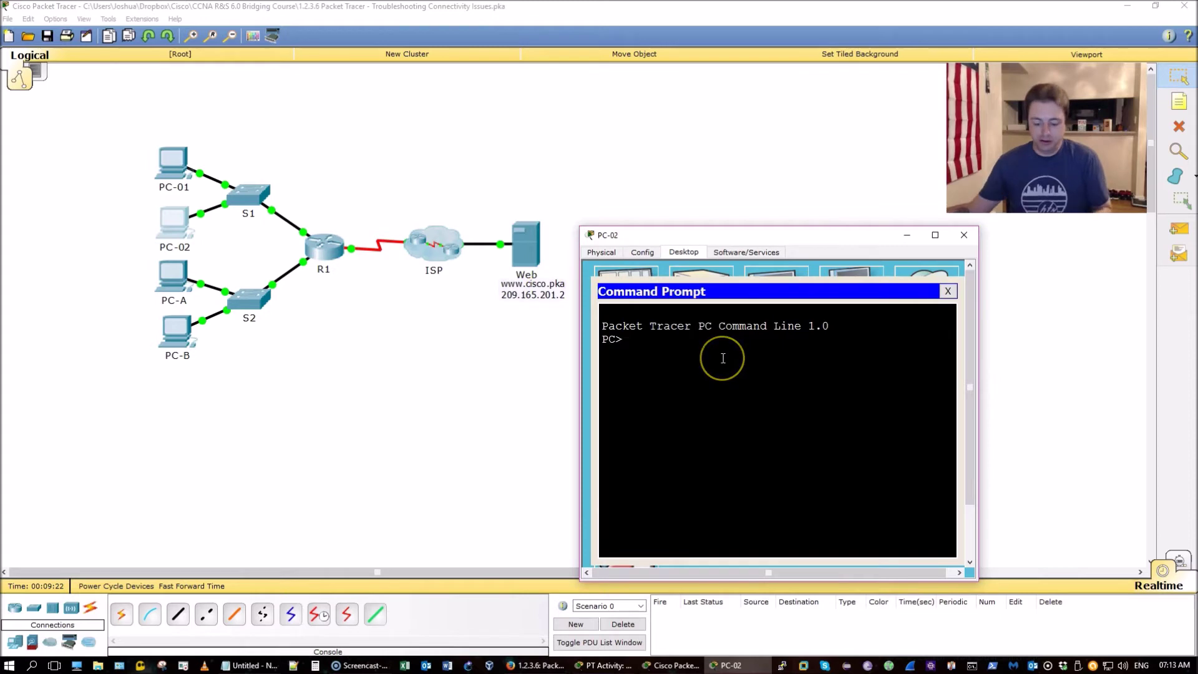
{"action": "type", "text": "ping 20"}
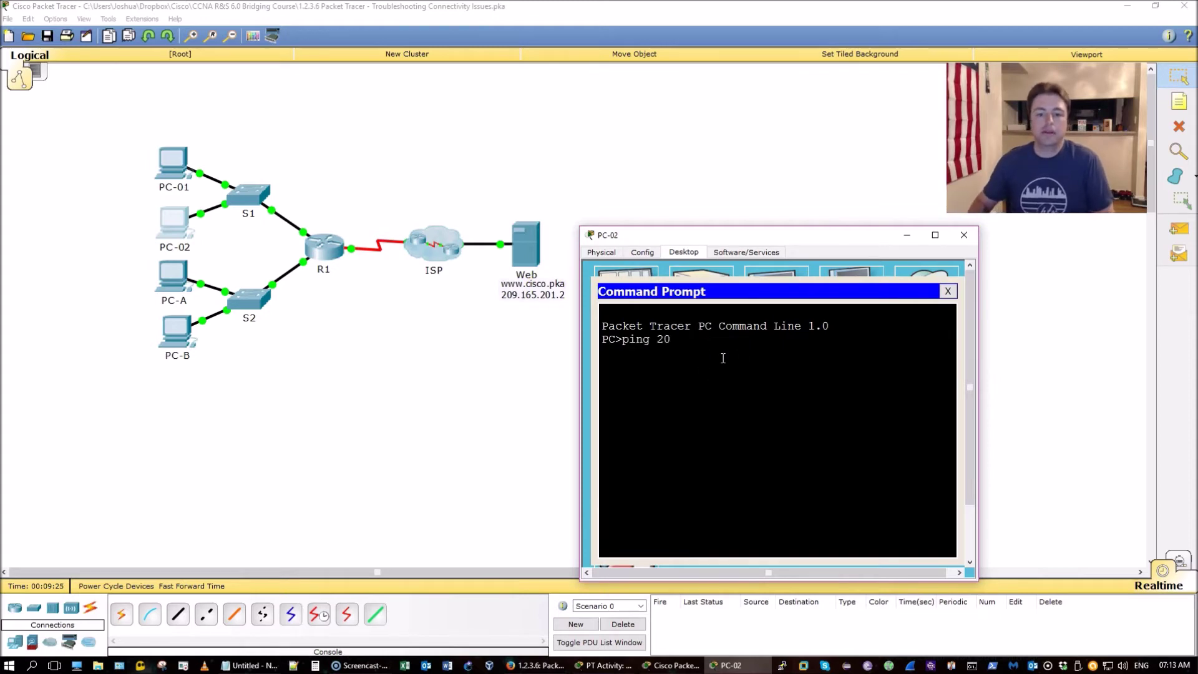
{"action": "type", "text": "9.165.201."}
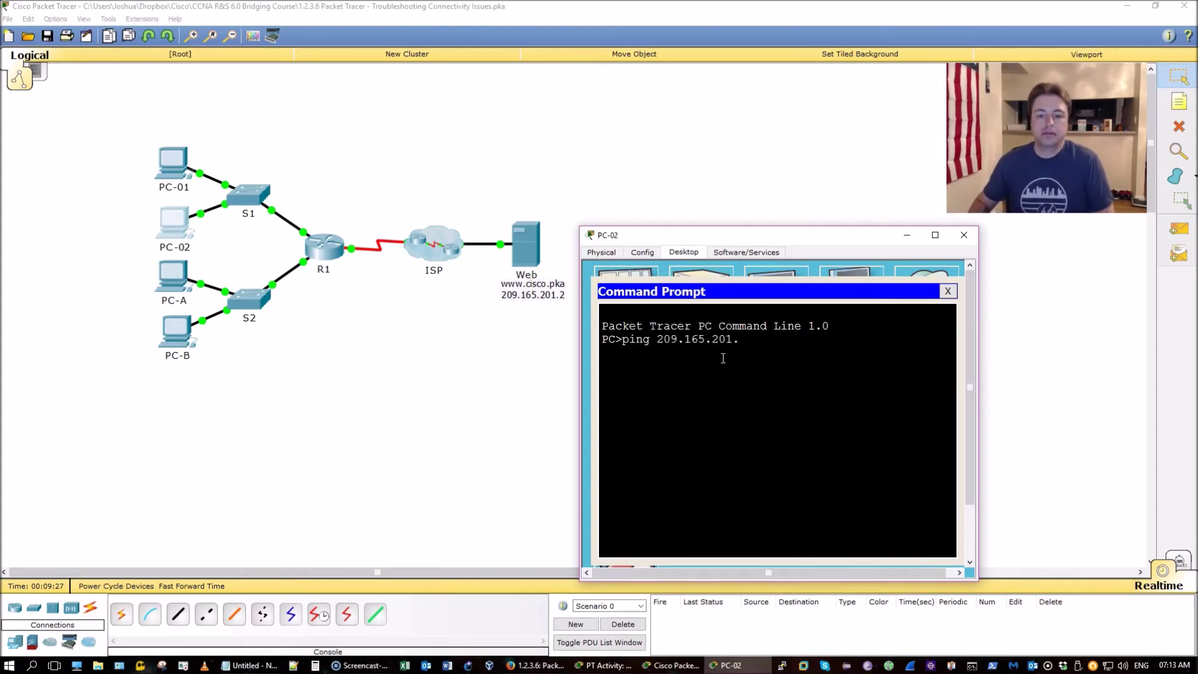
{"action": "type", "text": "2"}
{"action": "key", "text": "Return"}
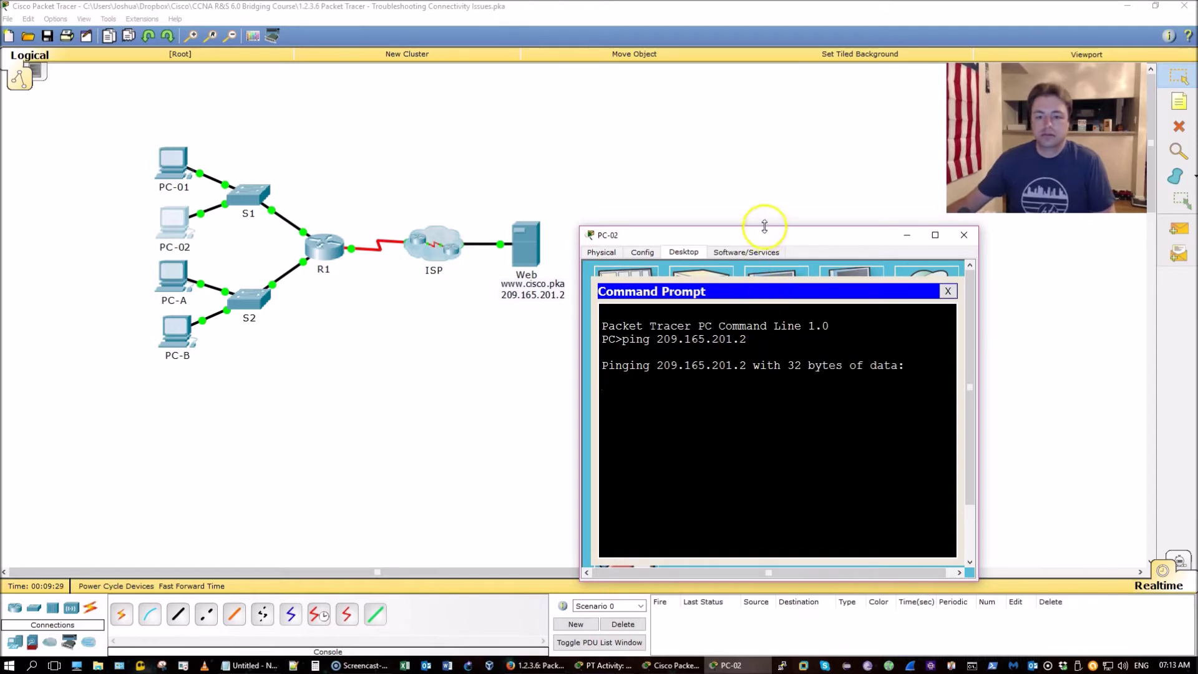
{"action": "left_click_drag", "start_coordinate": [761, 235], "coordinate": [718, 136]}
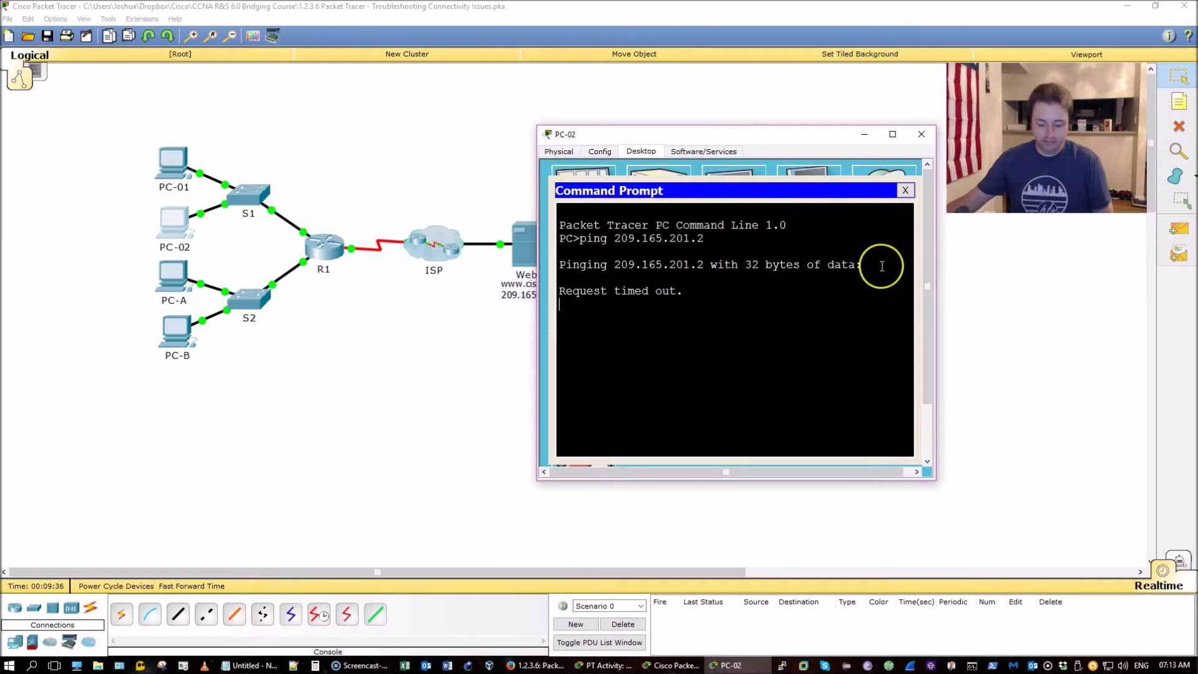
{"action": "key", "text": "ctrl+c"}
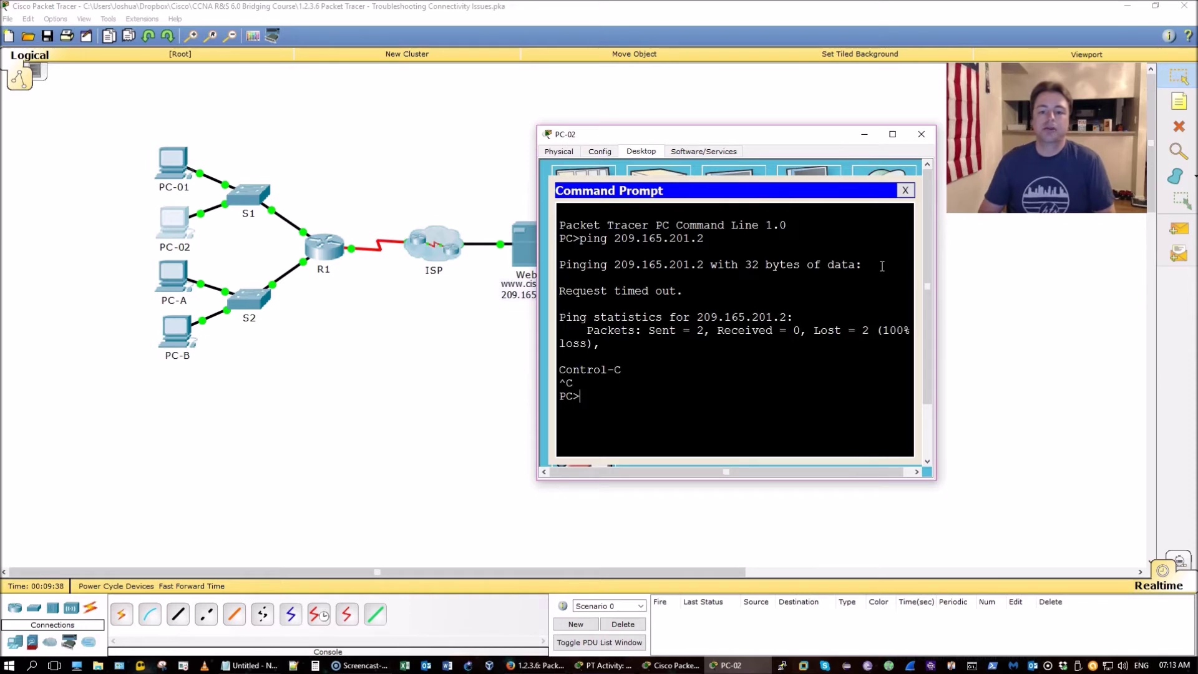
Step: Run ipconfig on PC-02 and highlight its gateway 172.16.1.11
{"action": "type", "text": "ipconfig"}
{"action": "key", "text": "Return"}
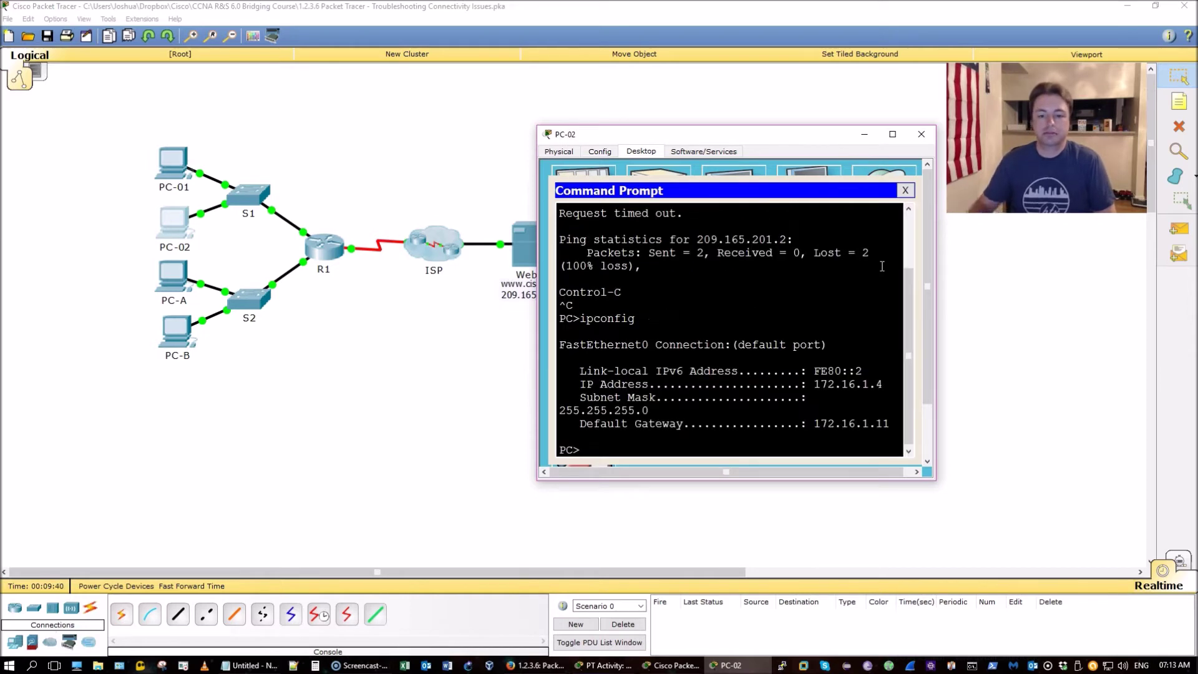
{"action": "left_click_drag", "start_coordinate": [538, 250], "coordinate": [377, 243]}
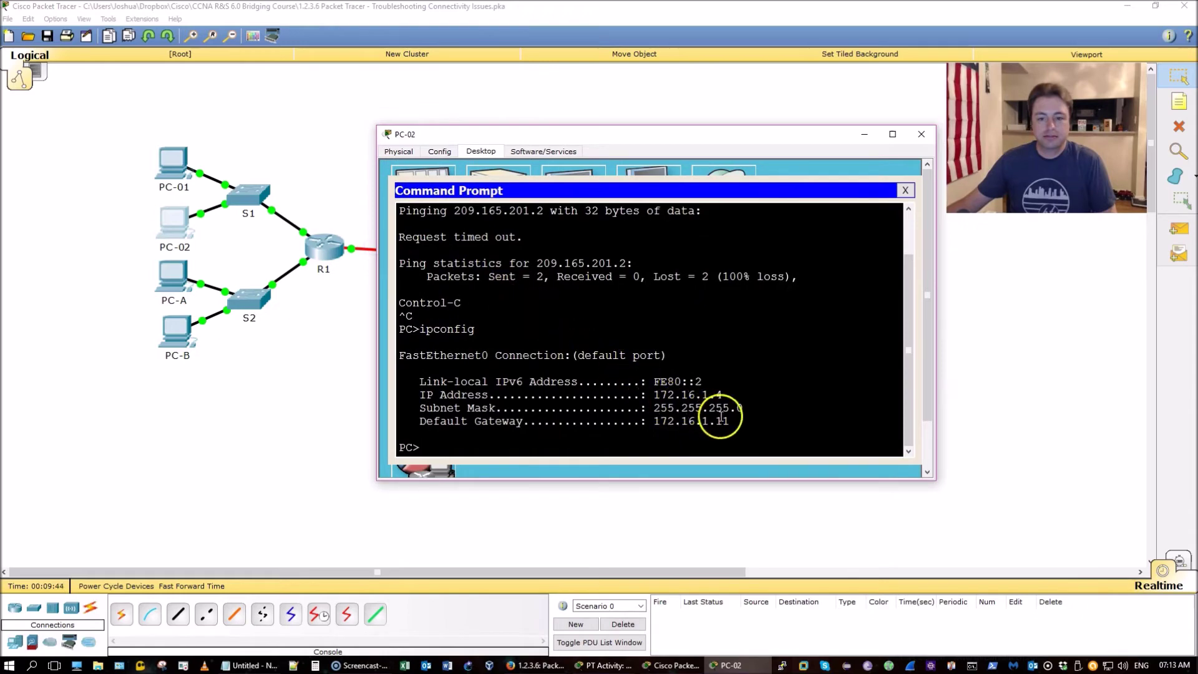
{"action": "left_click_drag", "start_coordinate": [728, 422], "coordinate": [711, 420]}
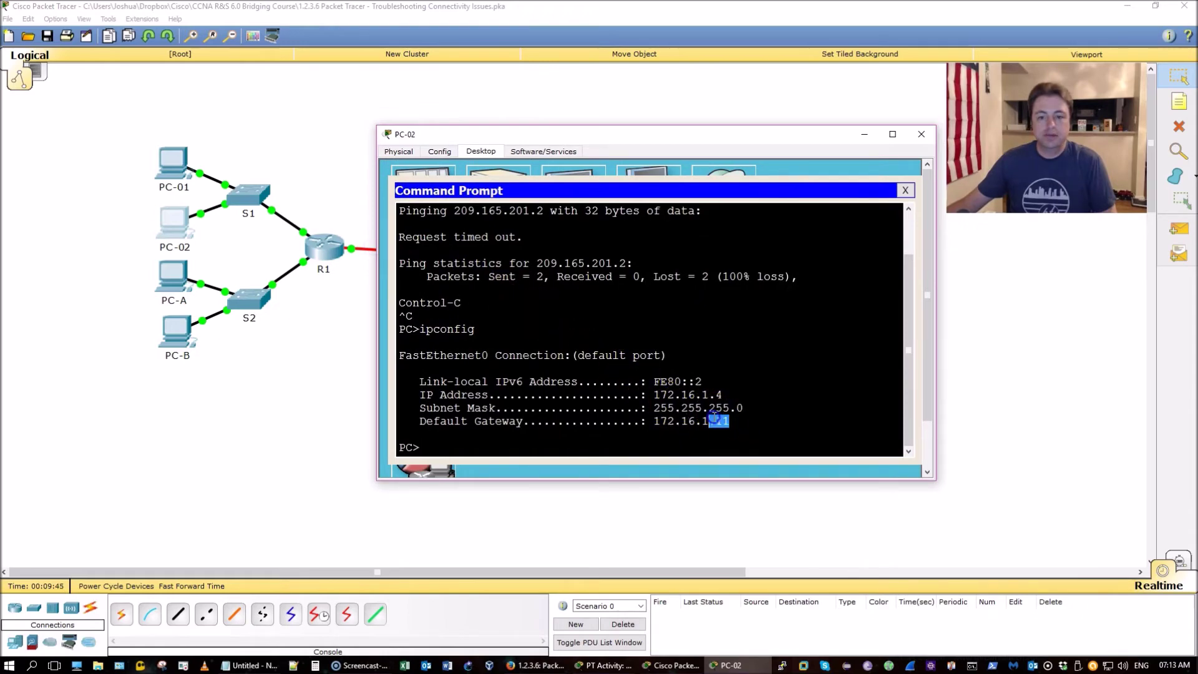
Step: Compare with the addressing table's PC gateway 172.16.1.1, then close PC-02's command prompt
{"action": "left_click", "coordinate": [602, 665]}
{"action": "scroll", "coordinate": [603, 280], "scroll_direction": "up", "scroll_amount": 1}
{"action": "scroll", "coordinate": [574, 262], "scroll_direction": "down", "scroll_amount": 1}
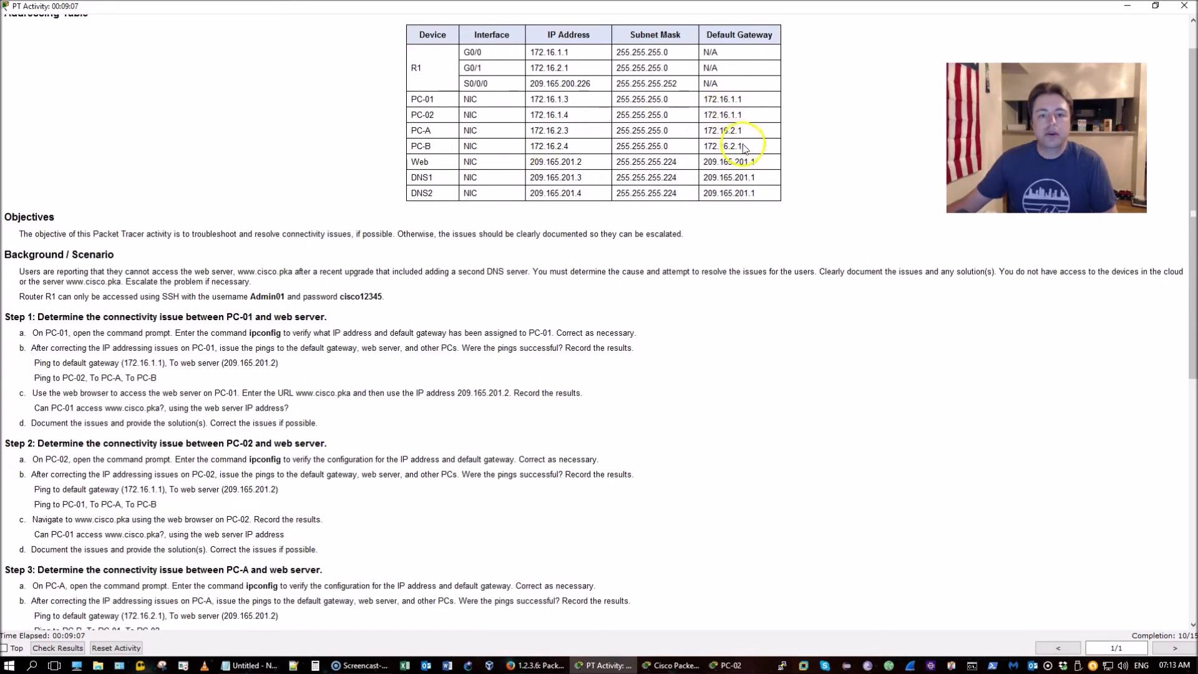
{"action": "left_click_drag", "start_coordinate": [742, 148], "coordinate": [708, 103]}
{"action": "key", "text": "alt+Tab"}
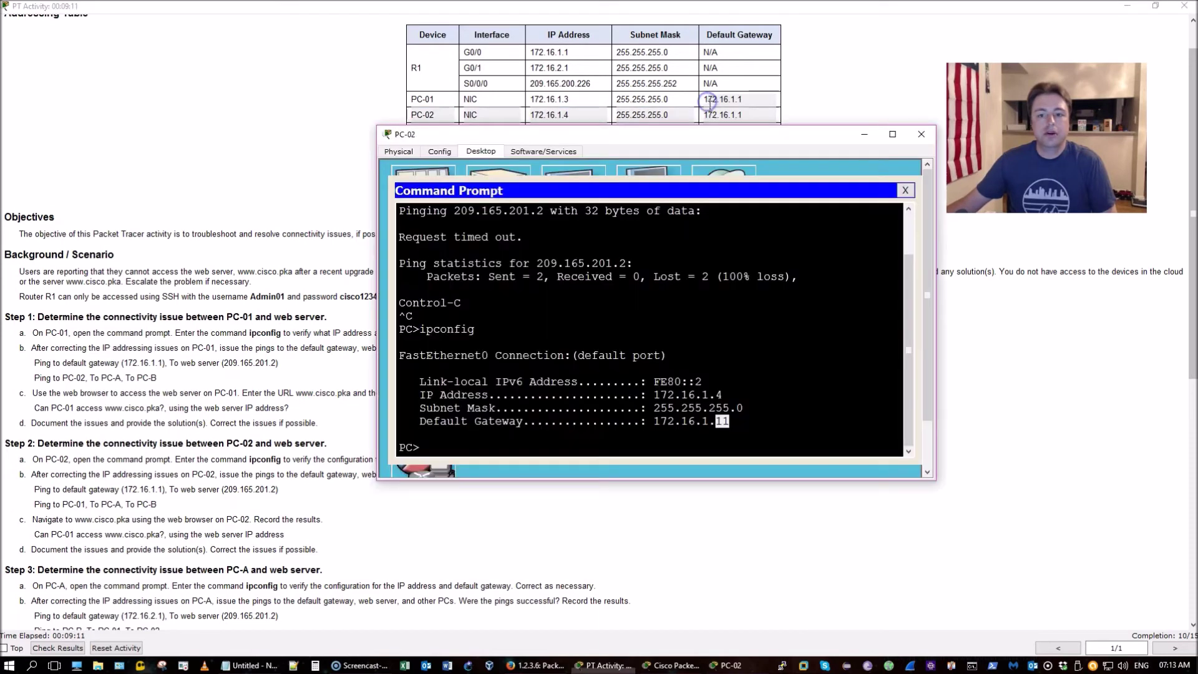
{"action": "key", "text": "alt+Tab"}
{"action": "left_click", "coordinate": [736, 129]}
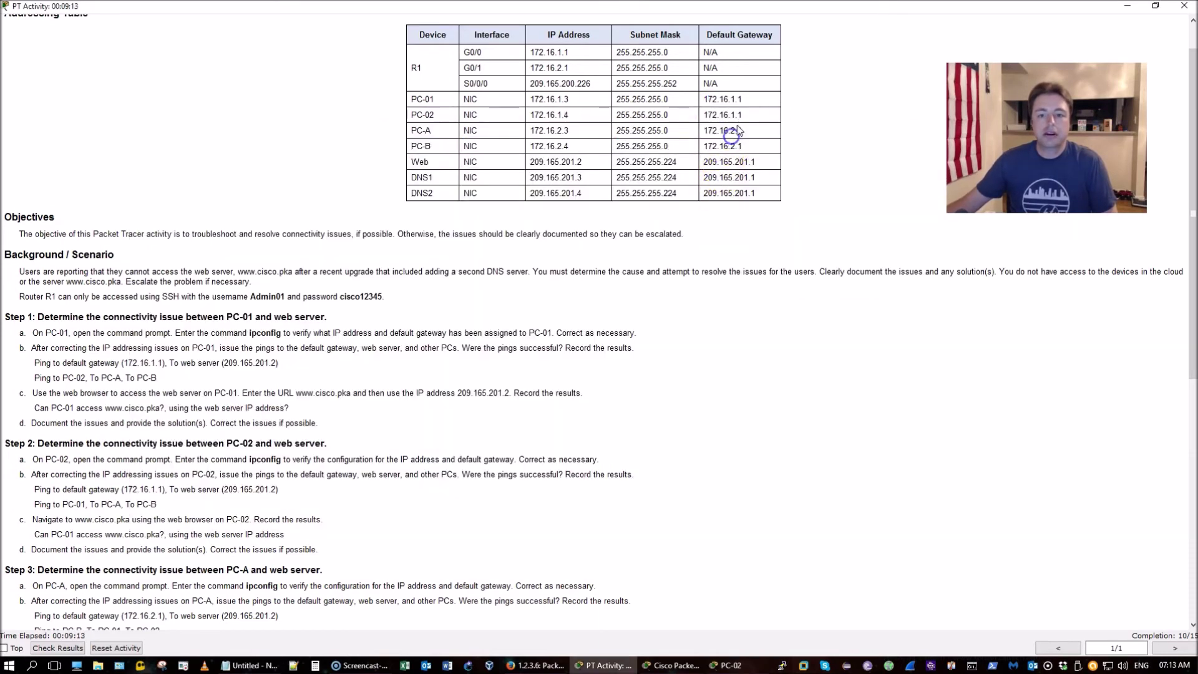
{"action": "left_click_drag", "start_coordinate": [737, 130], "coordinate": [717, 101]}
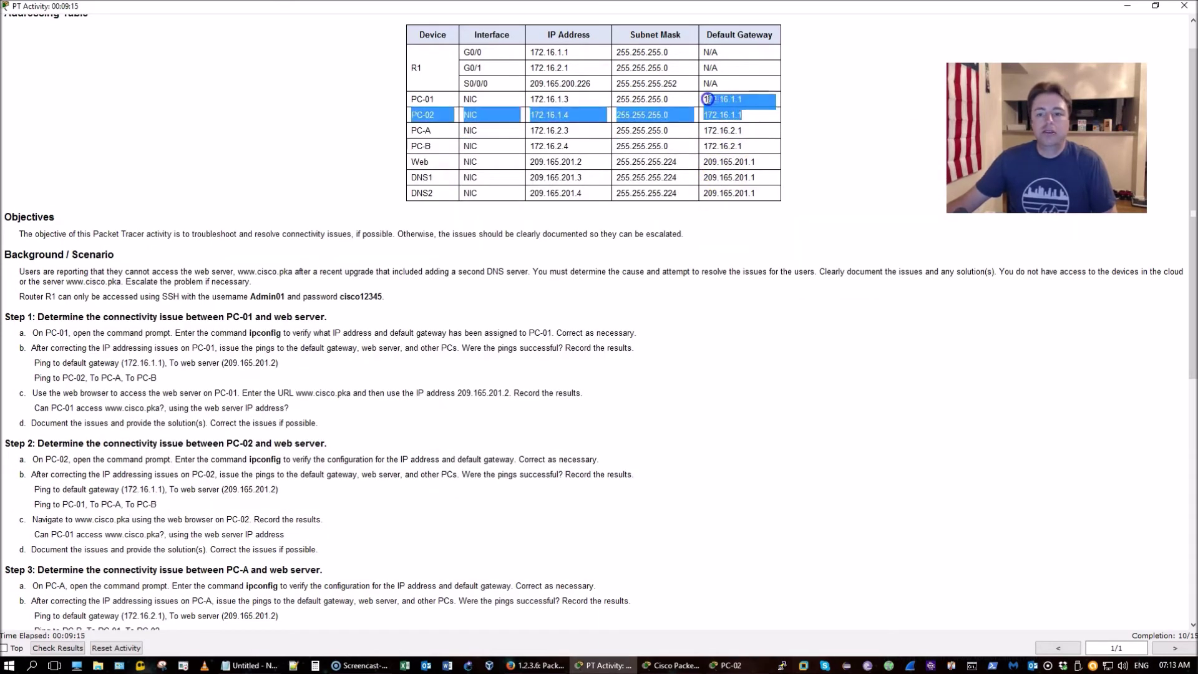
{"action": "left_click", "coordinate": [703, 101]}
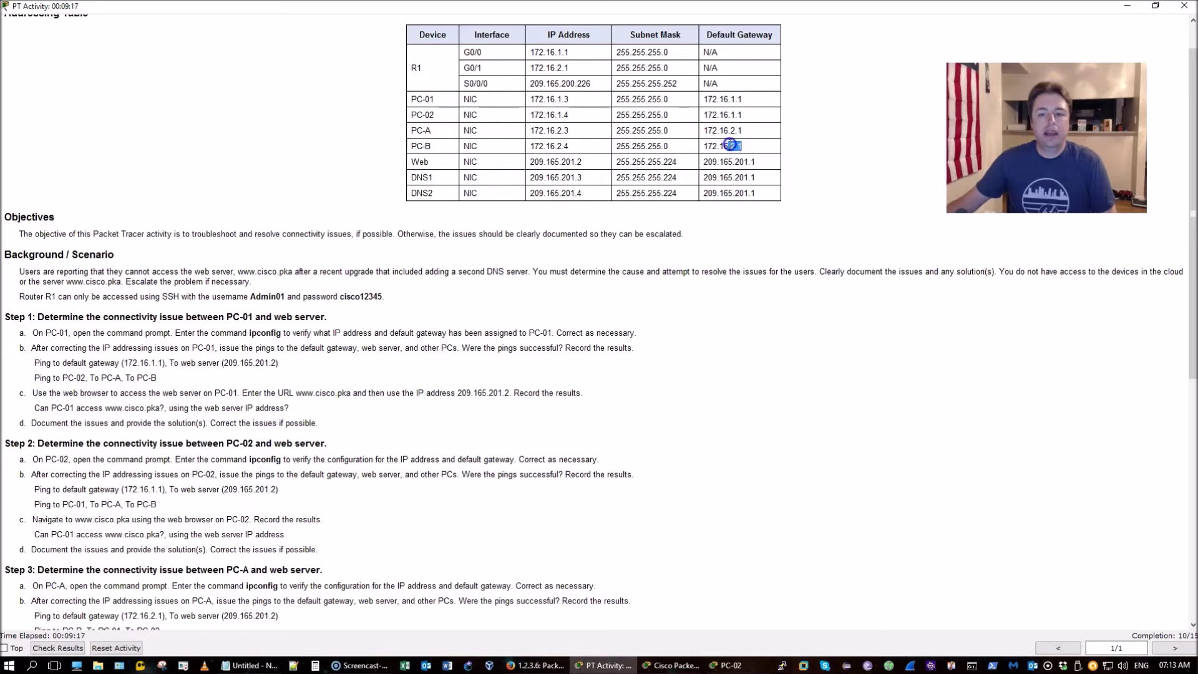
{"action": "left_click_drag", "start_coordinate": [729, 145], "coordinate": [712, 131]}
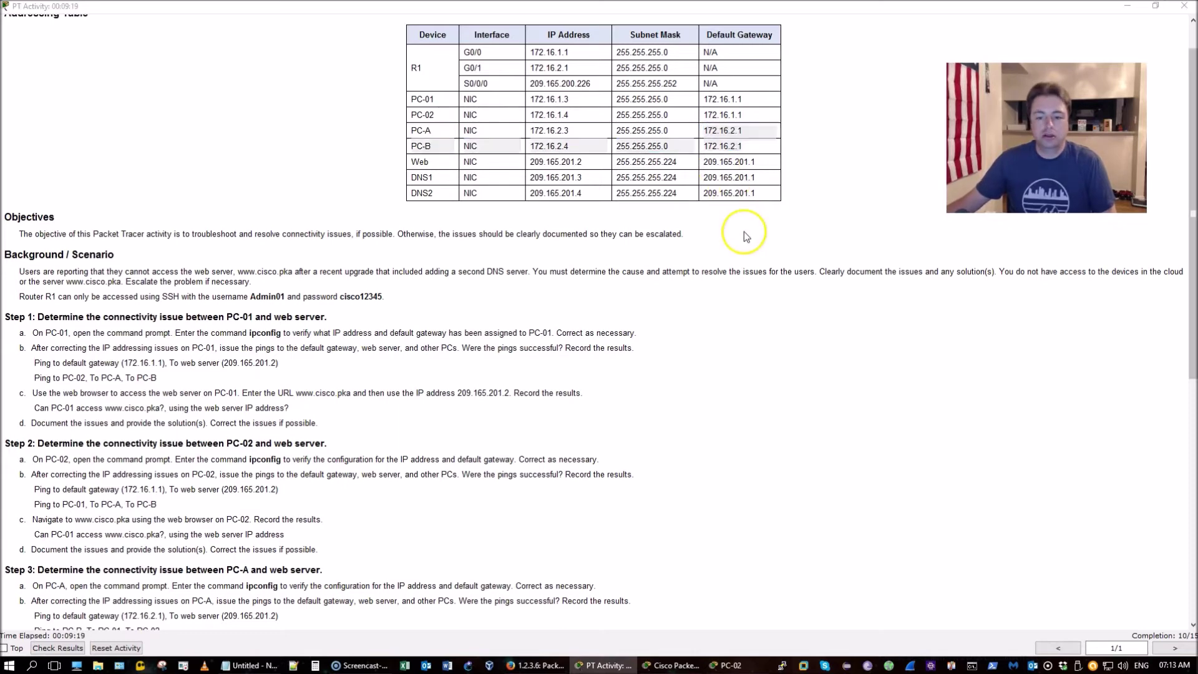
{"action": "key", "text": "alt+Tab"}
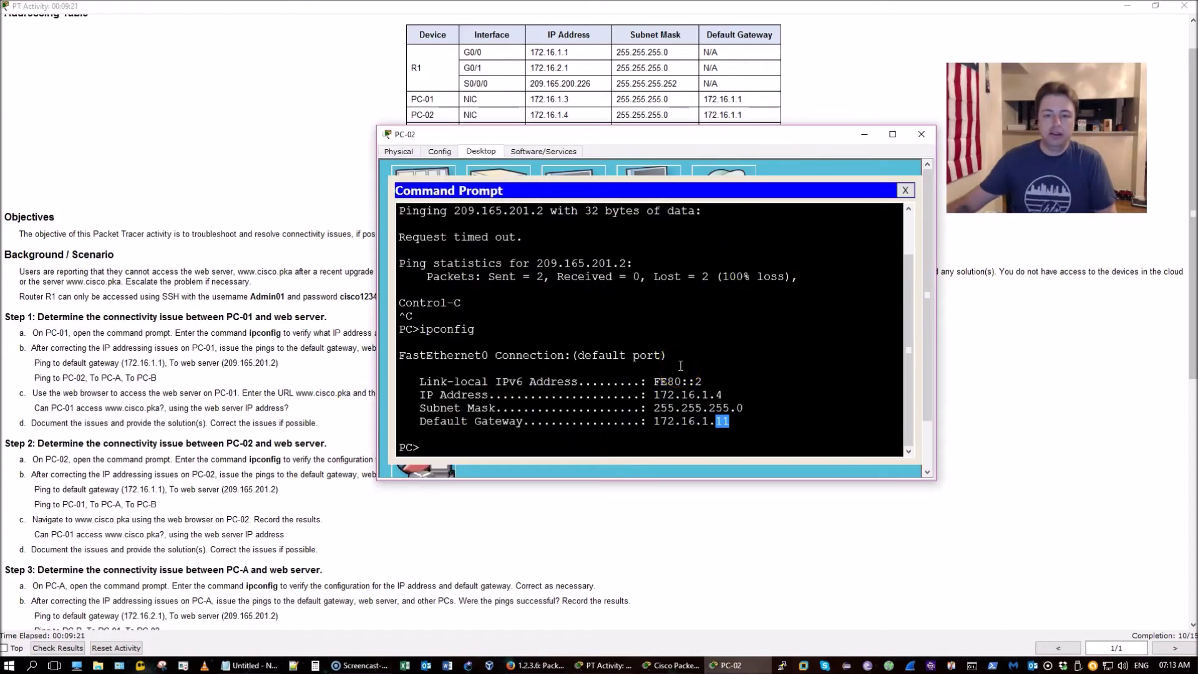
{"action": "left_click", "coordinate": [904, 191]}
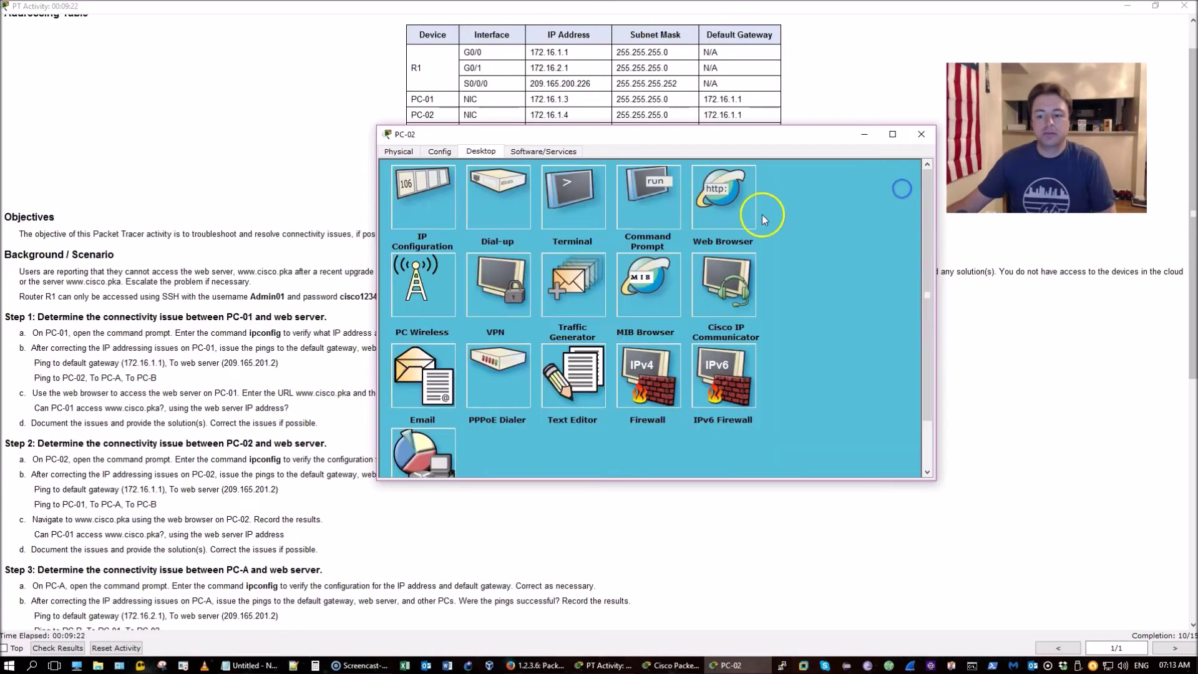
Step: Set PC-02's default gateway to 172.16.1.1, then confirm with ipconfig and a ping to 209.165.201.2
{"action": "left_click", "coordinate": [437, 189]}
{"action": "left_click", "coordinate": [534, 257]}
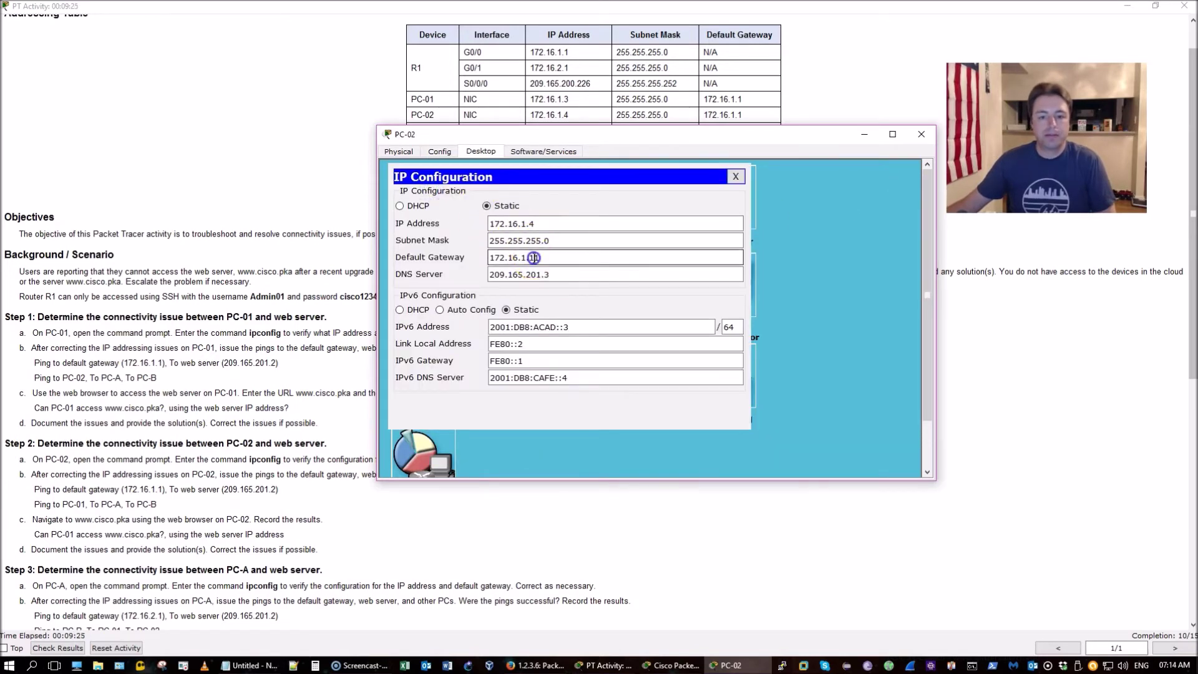
{"action": "left_click", "coordinate": [735, 177]}
{"action": "left_click", "coordinate": [661, 200]}
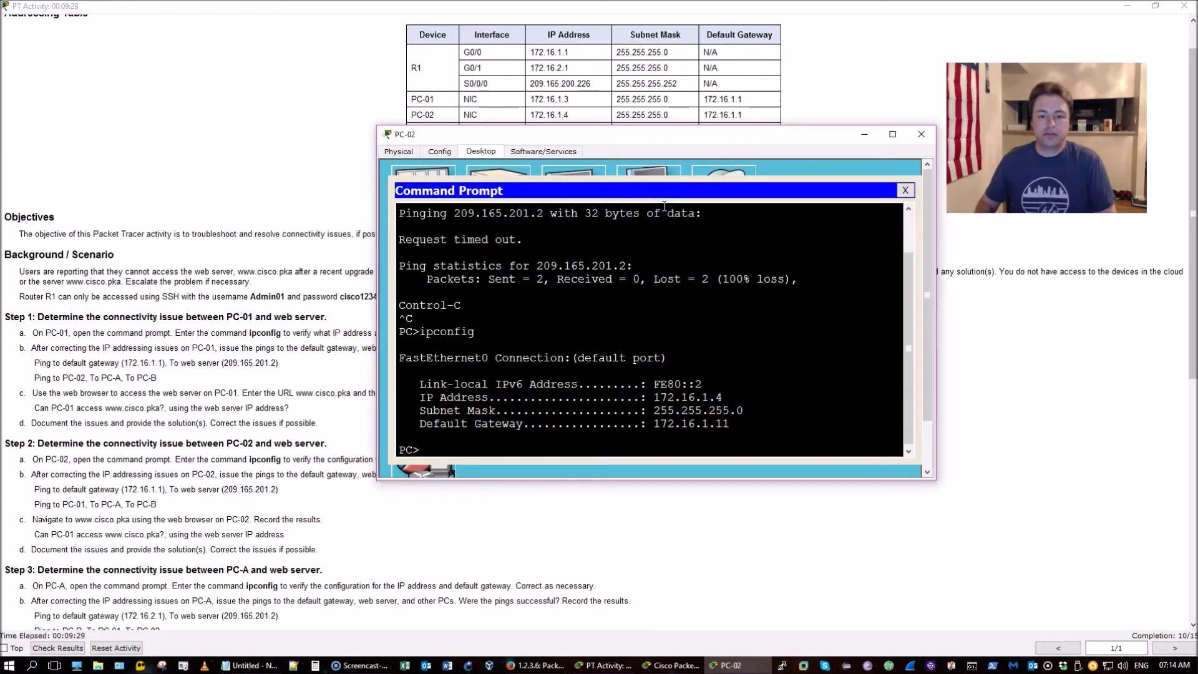
{"action": "key", "text": "Up"}
{"action": "key", "text": "Return"}
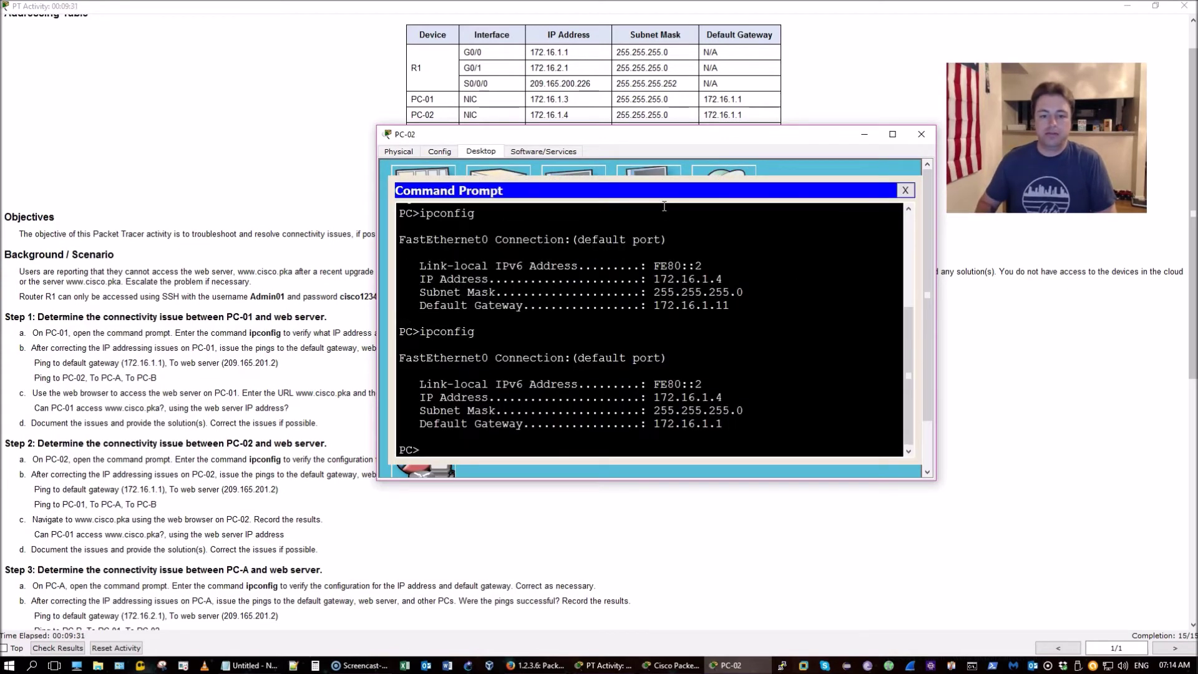
{"action": "key", "text": "Up"}
{"action": "key", "text": "Up"}
{"action": "key", "text": "Up"}
{"action": "key", "text": "Return"}
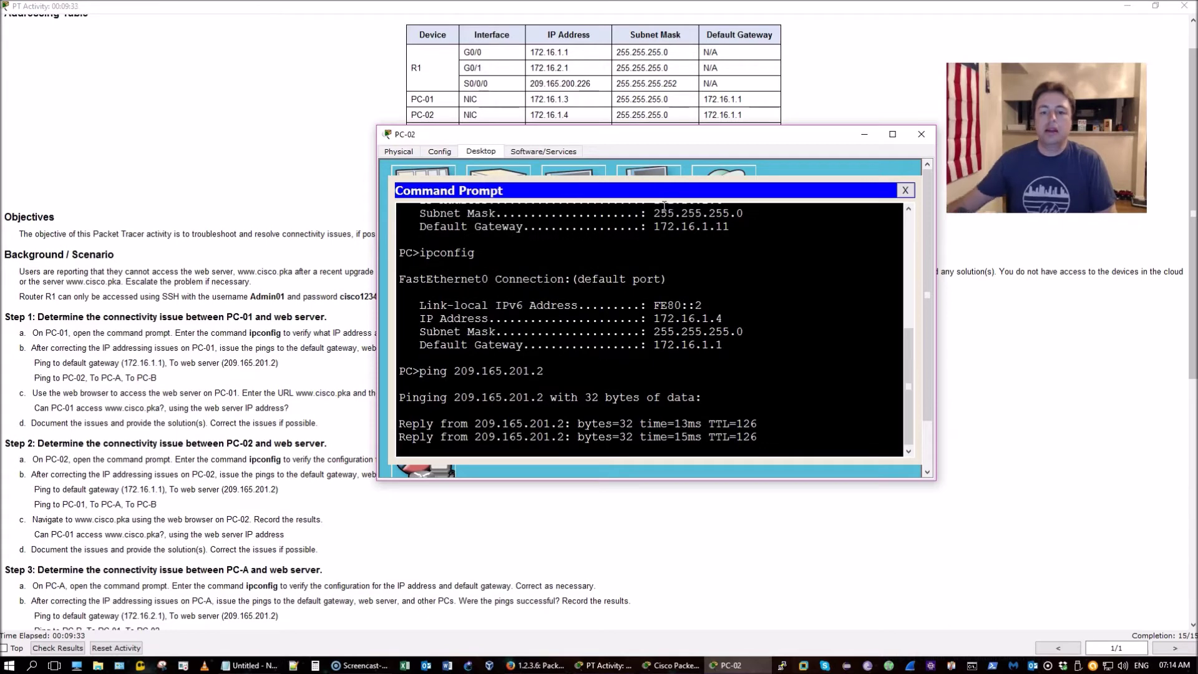
{"action": "left_click", "coordinate": [905, 190]}
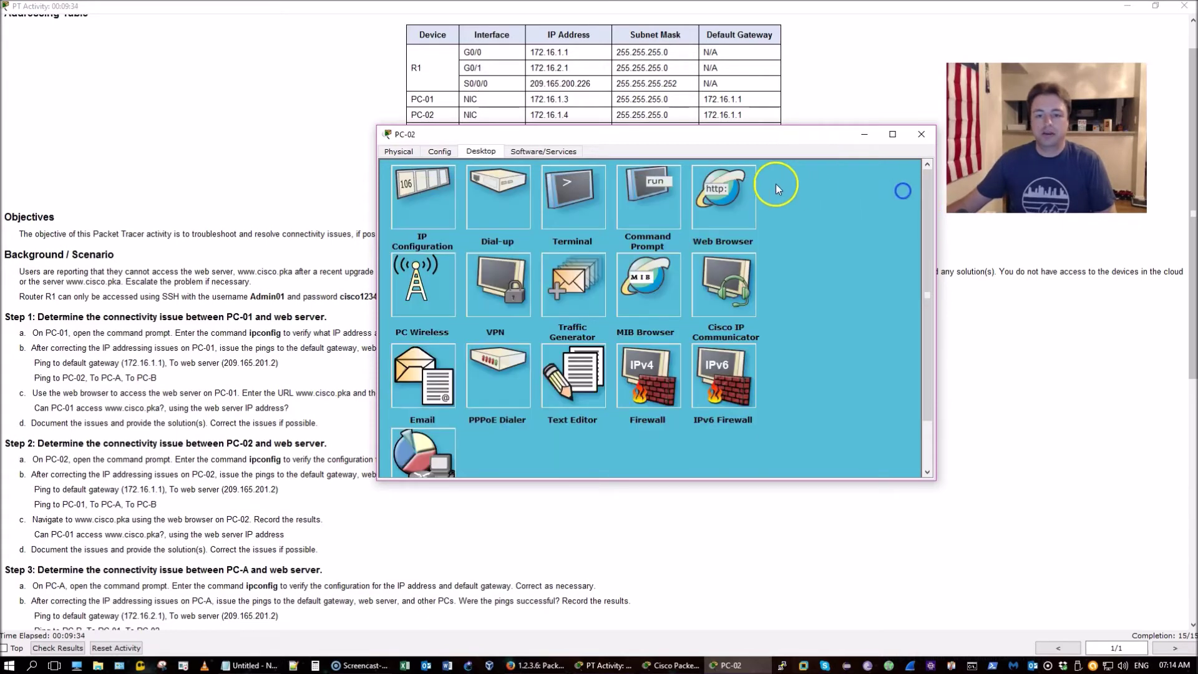
{"action": "left_click", "coordinate": [722, 194]}
{"action": "left_click", "coordinate": [618, 206]}
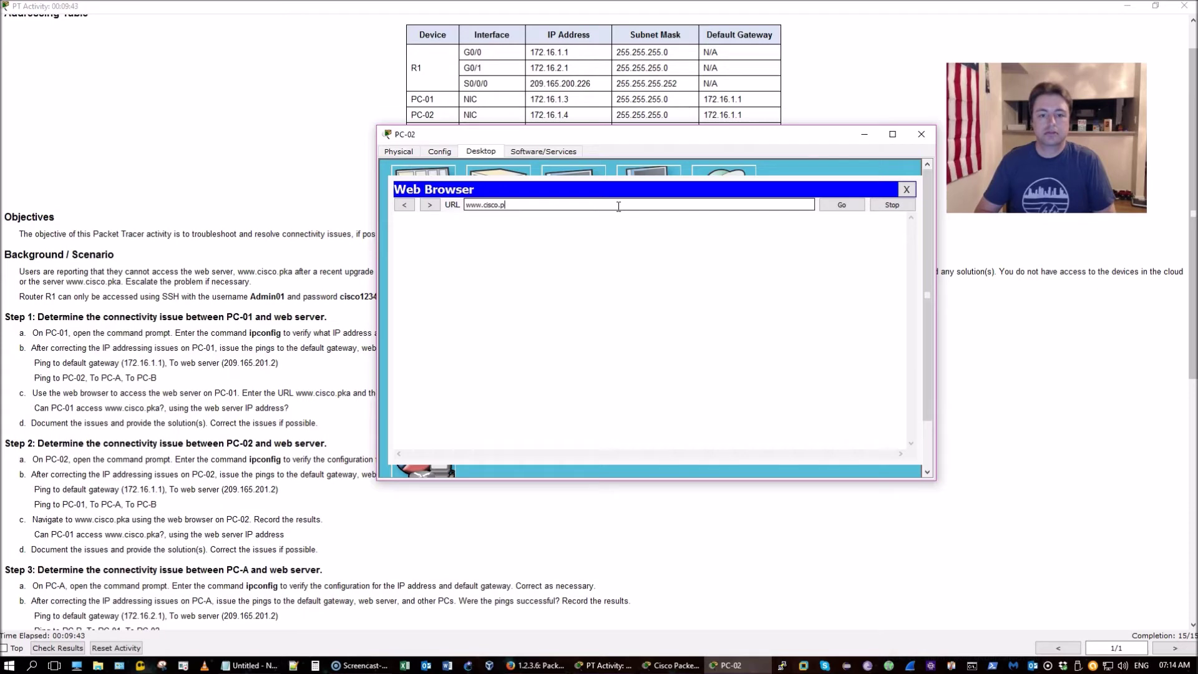
{"action": "key", "text": "Return"}
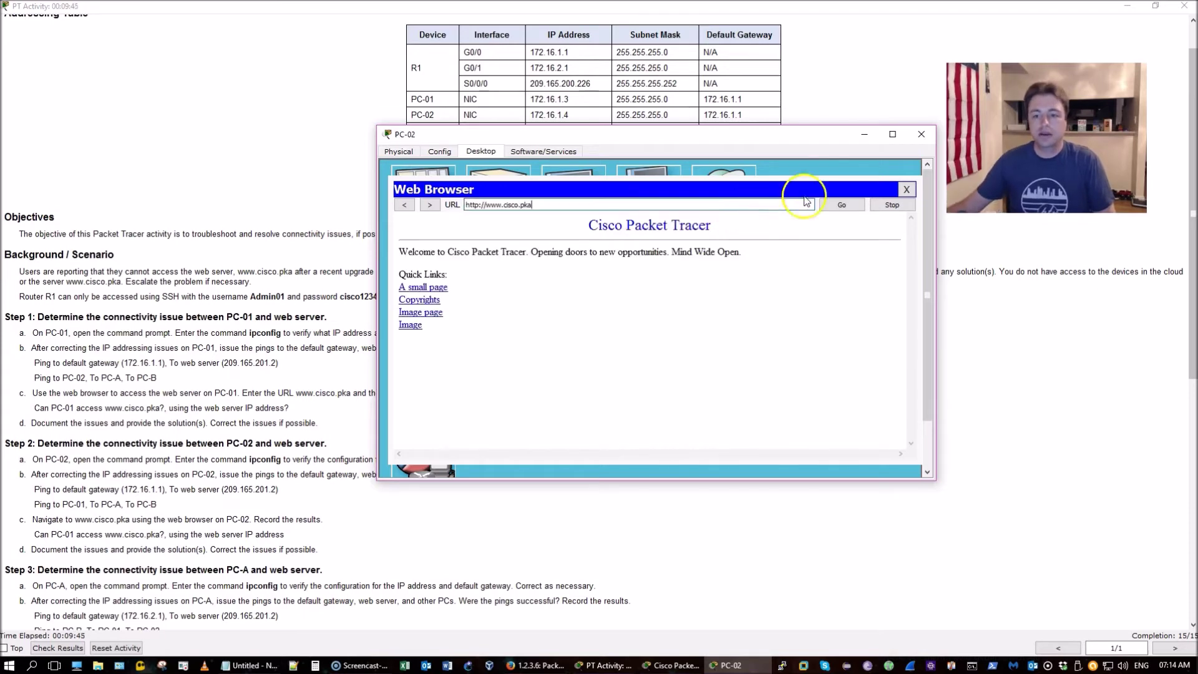
{"action": "left_click", "coordinate": [905, 189]}
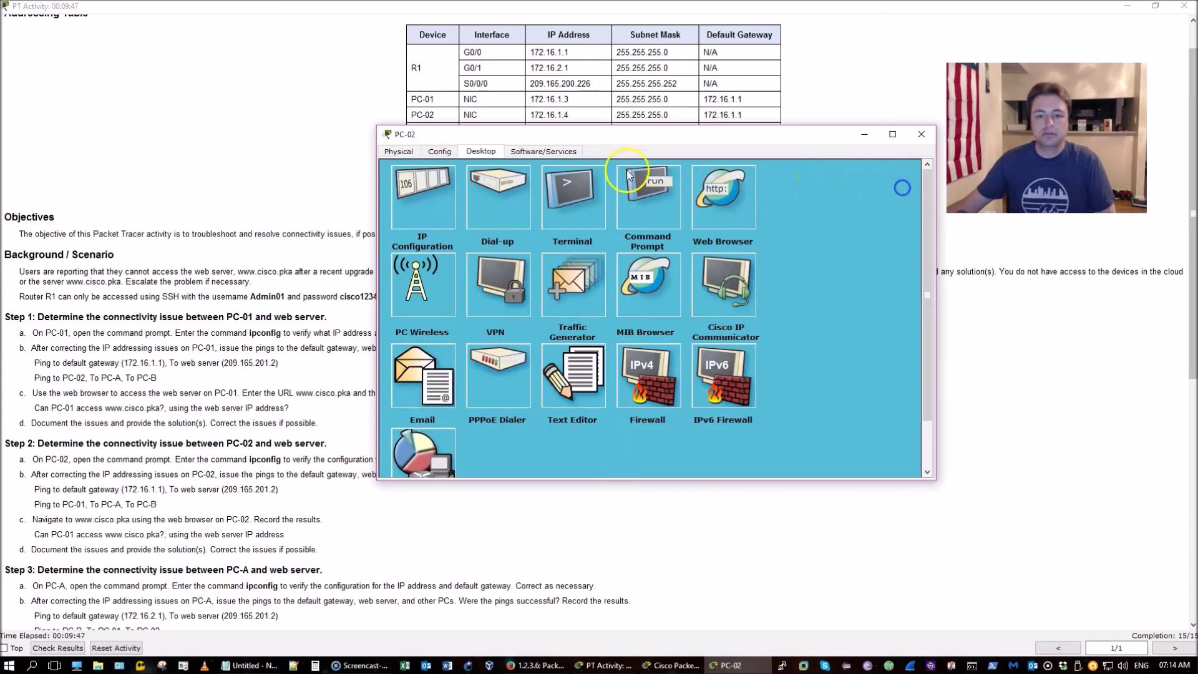
Step: From PC-02's command prompt, ping PC-01 at 172.16.1.3
{"action": "left_click", "coordinate": [627, 177]}
{"action": "left_click_drag", "start_coordinate": [643, 133], "coordinate": [600, 168]}
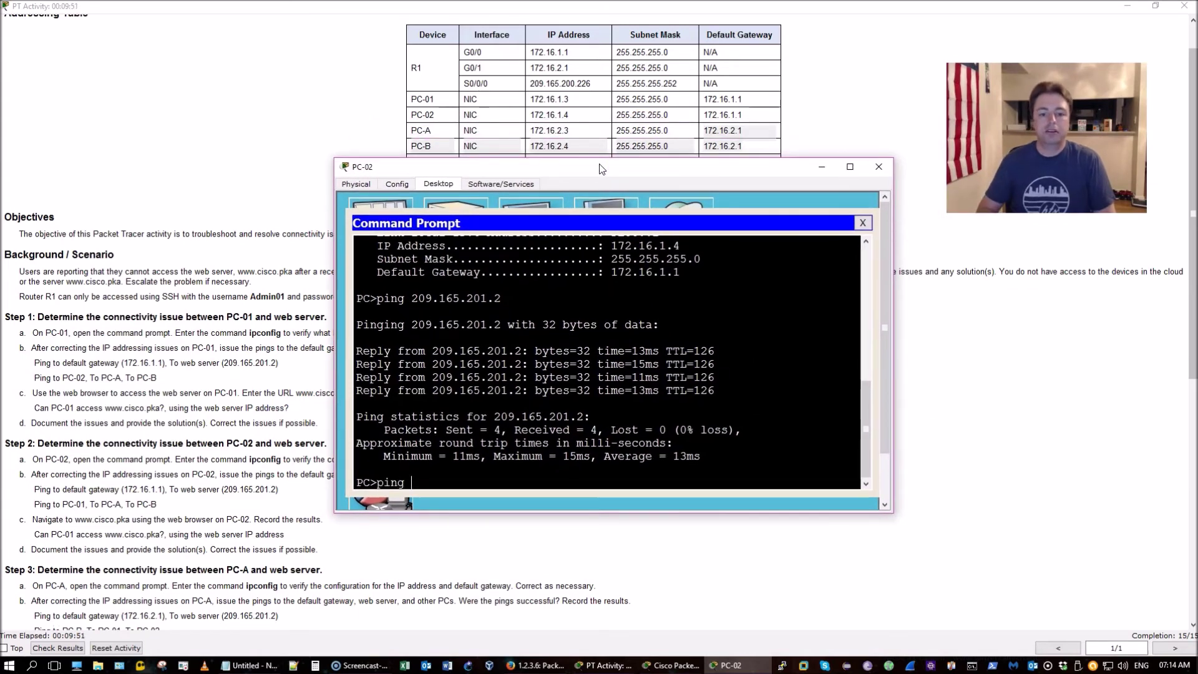
{"action": "type", "text": "ping 172.16.1."}
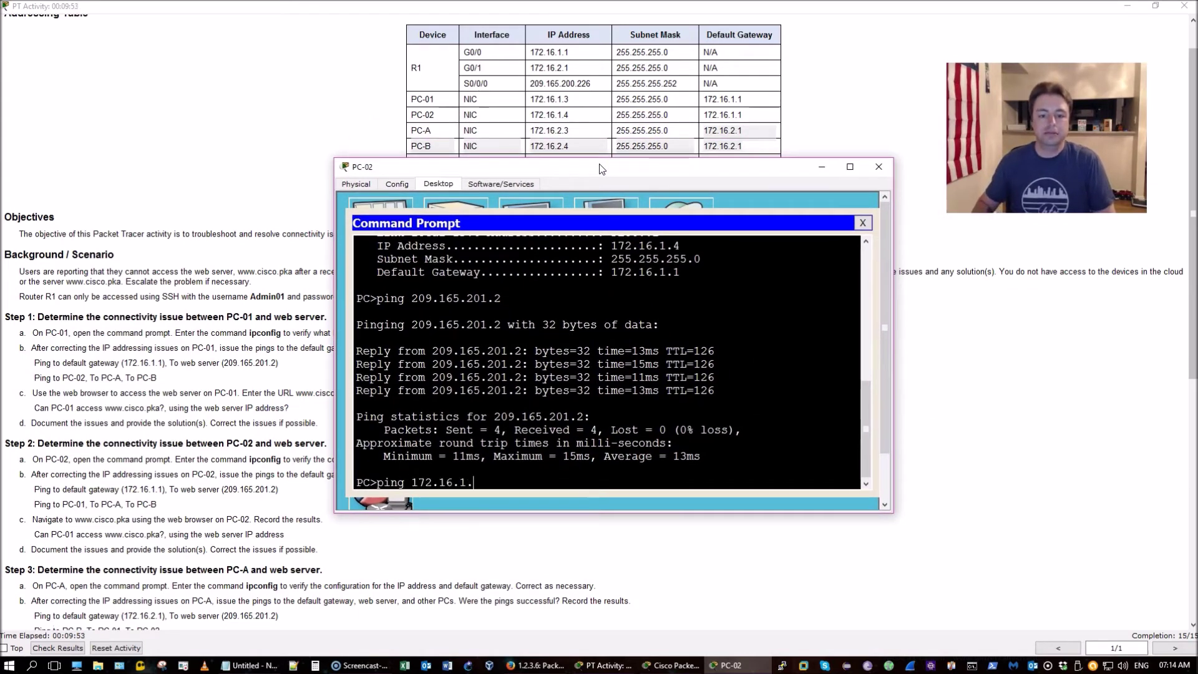
{"action": "type", "text": "3"}
{"action": "key", "text": "Return"}
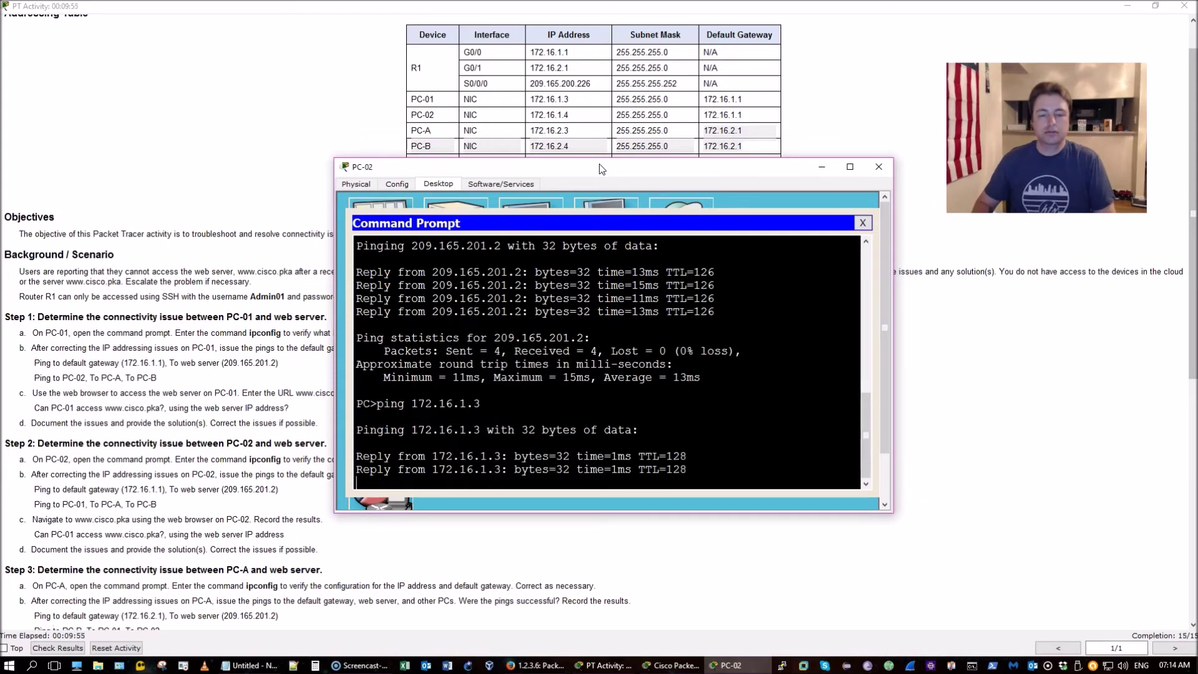
Step: Ping PC-A (172.16.2.3) and PC-B (172.16.2.4), then close PC-02's window
{"action": "key", "text": "Up"}
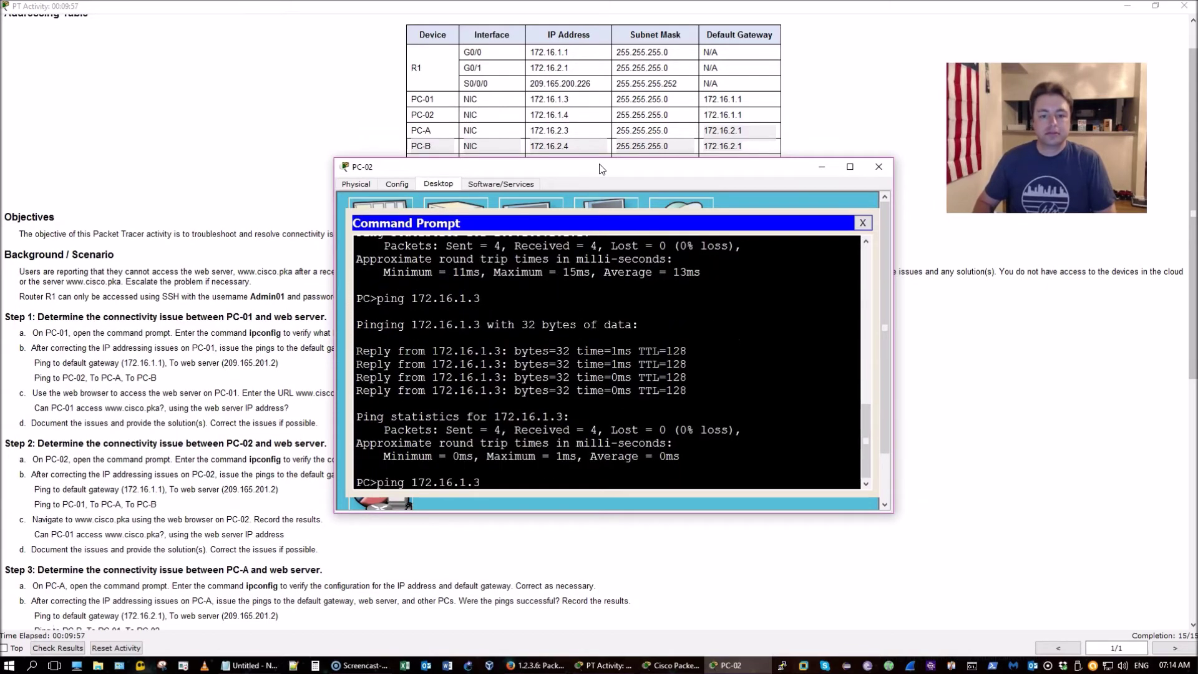
{"action": "key", "text": "Left"}
{"action": "key", "text": "BackSpace"}
{"action": "type", "text": "2"}
{"action": "key", "text": "Return"}
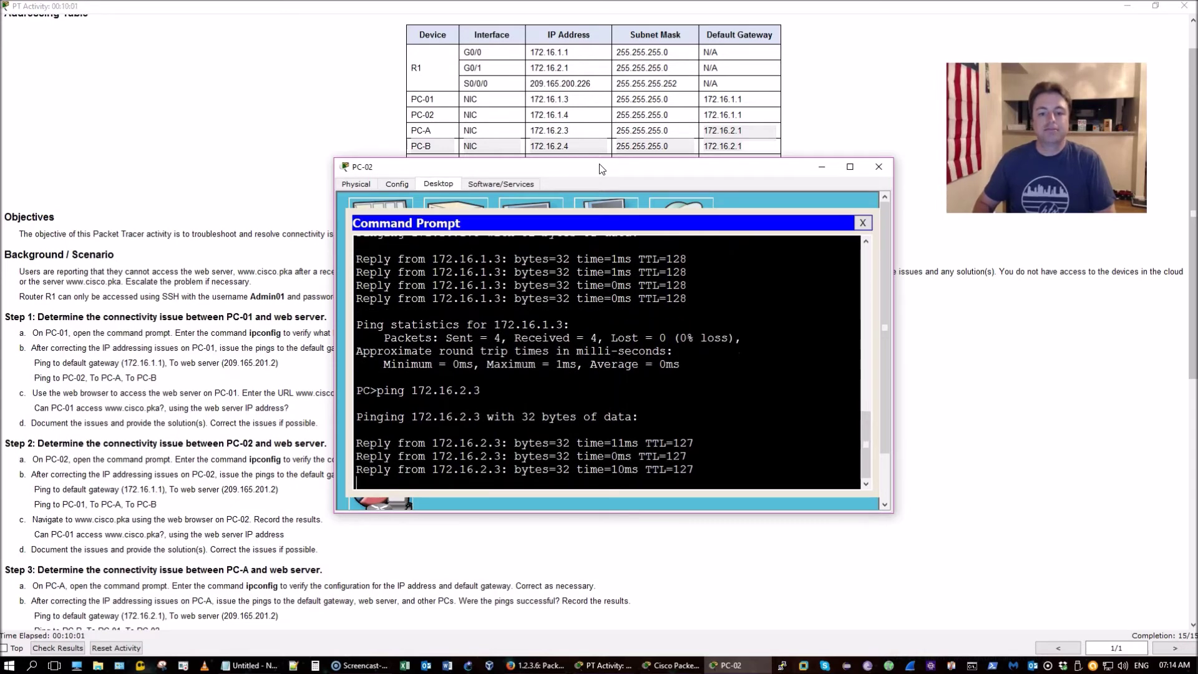
{"action": "key", "text": "Up"}
{"action": "type", "text": "4"}
{"action": "key", "text": "Return"}
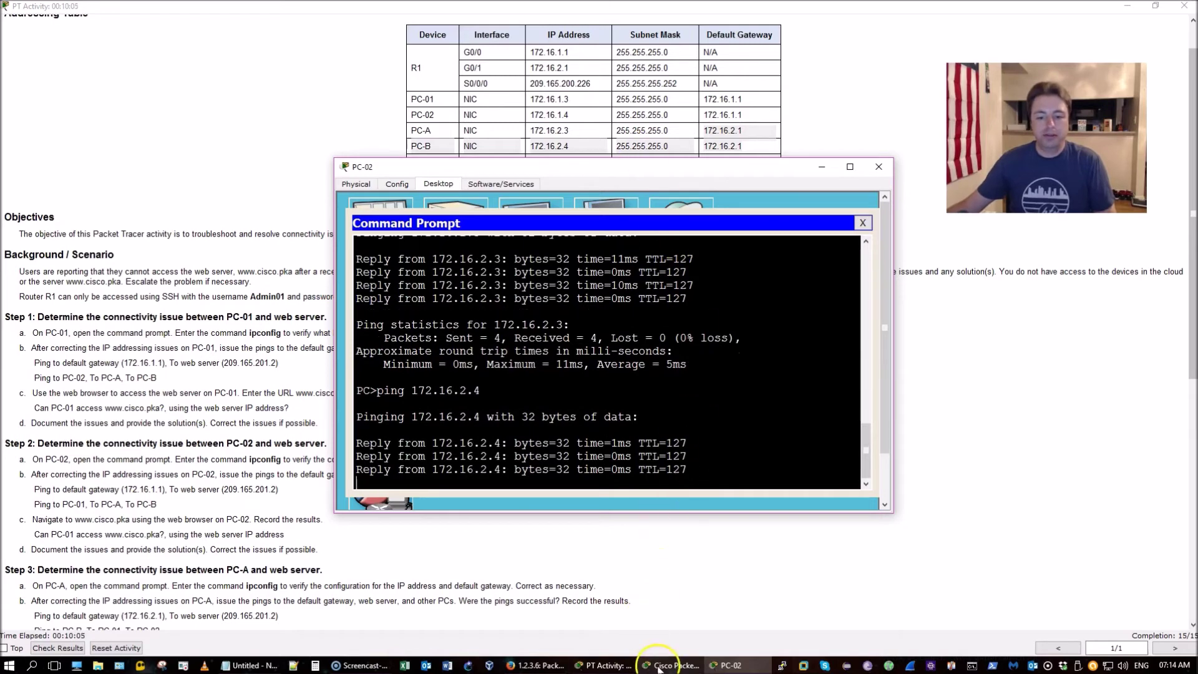
{"action": "left_click", "coordinate": [876, 164]}
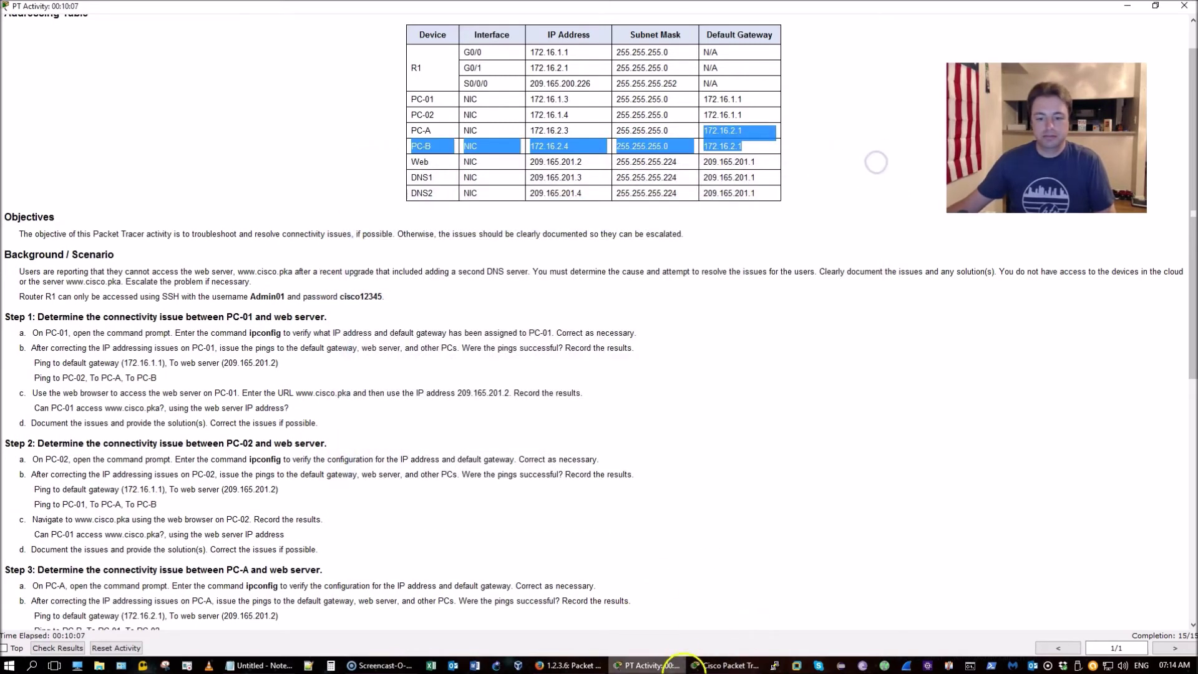
{"action": "left_click", "coordinate": [723, 665]}
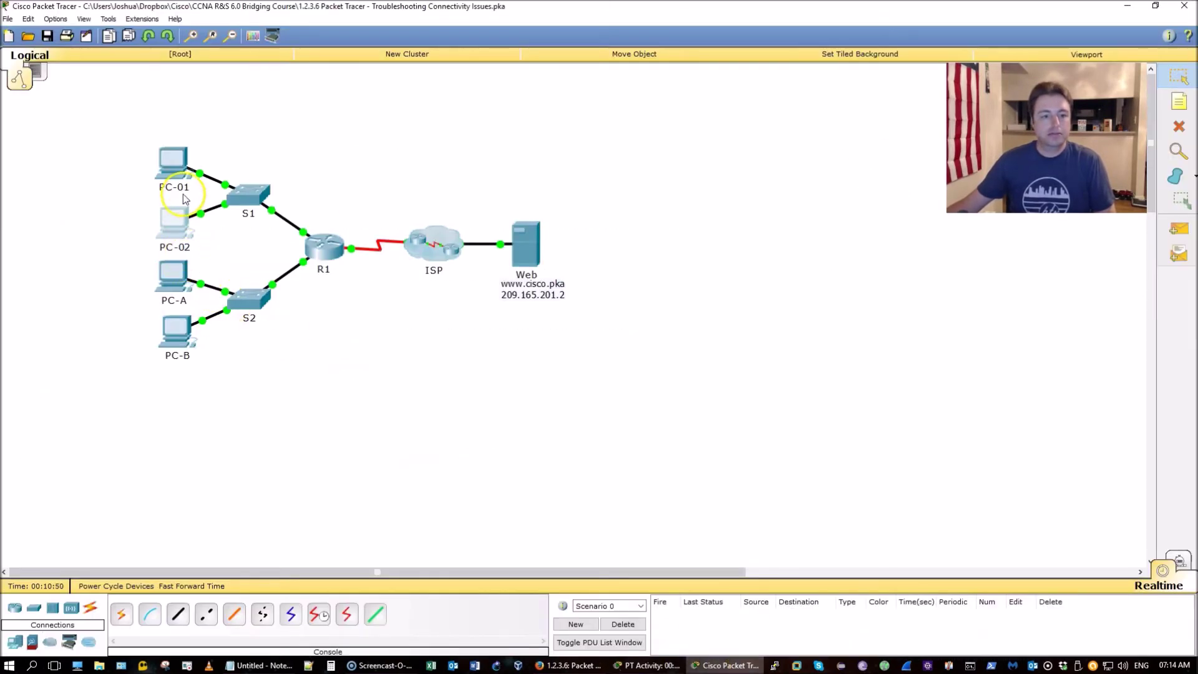
Step: Open PC-A's command prompt and run ipconfig to check its addressing
{"action": "left_click", "coordinate": [178, 277]}
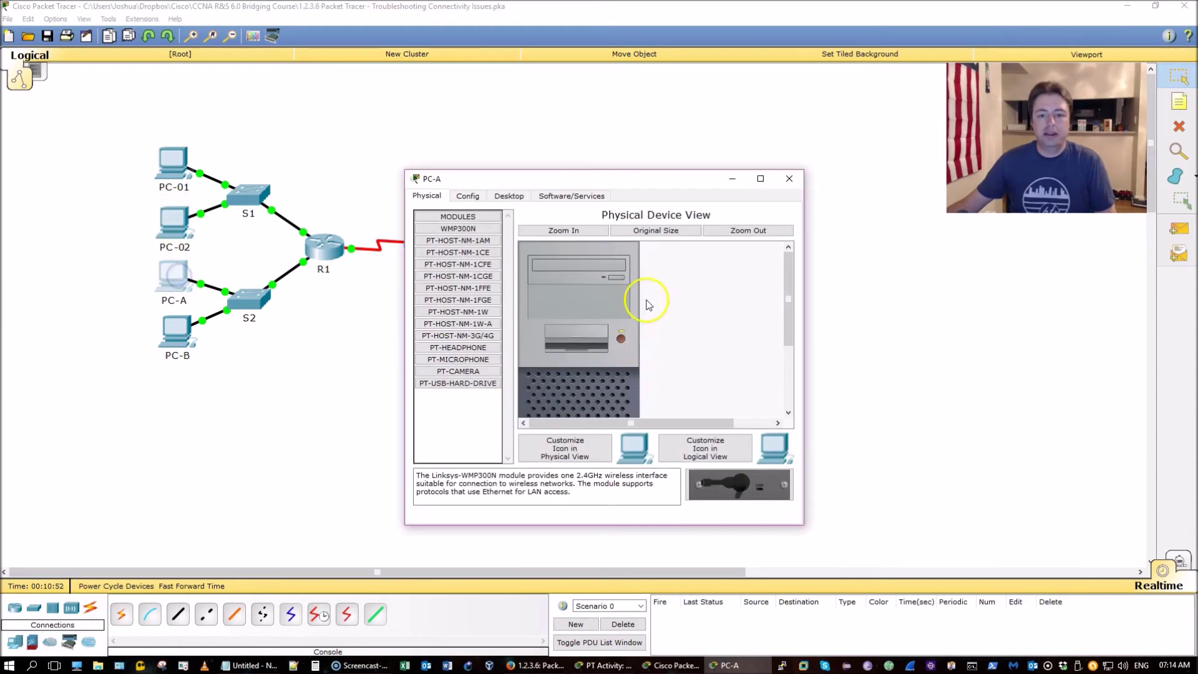
{"action": "left_click", "coordinate": [570, 195]}
{"action": "left_click", "coordinate": [509, 195]}
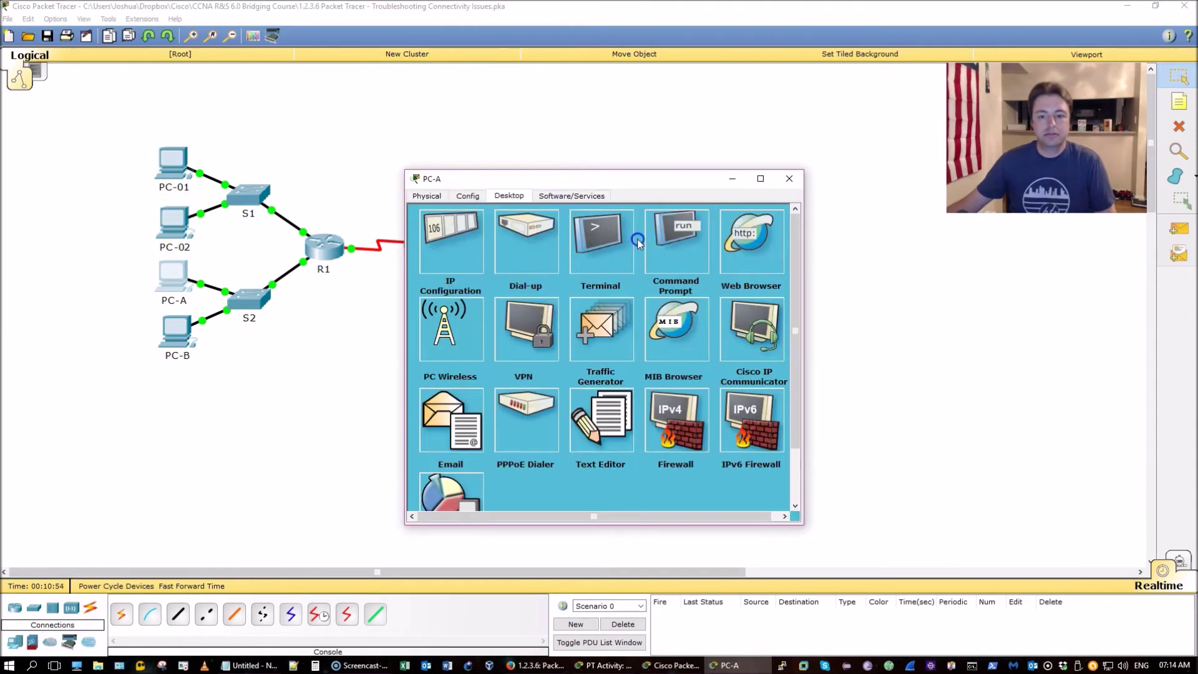
{"action": "left_click", "coordinate": [656, 244]}
{"action": "type", "text": "ipco"}
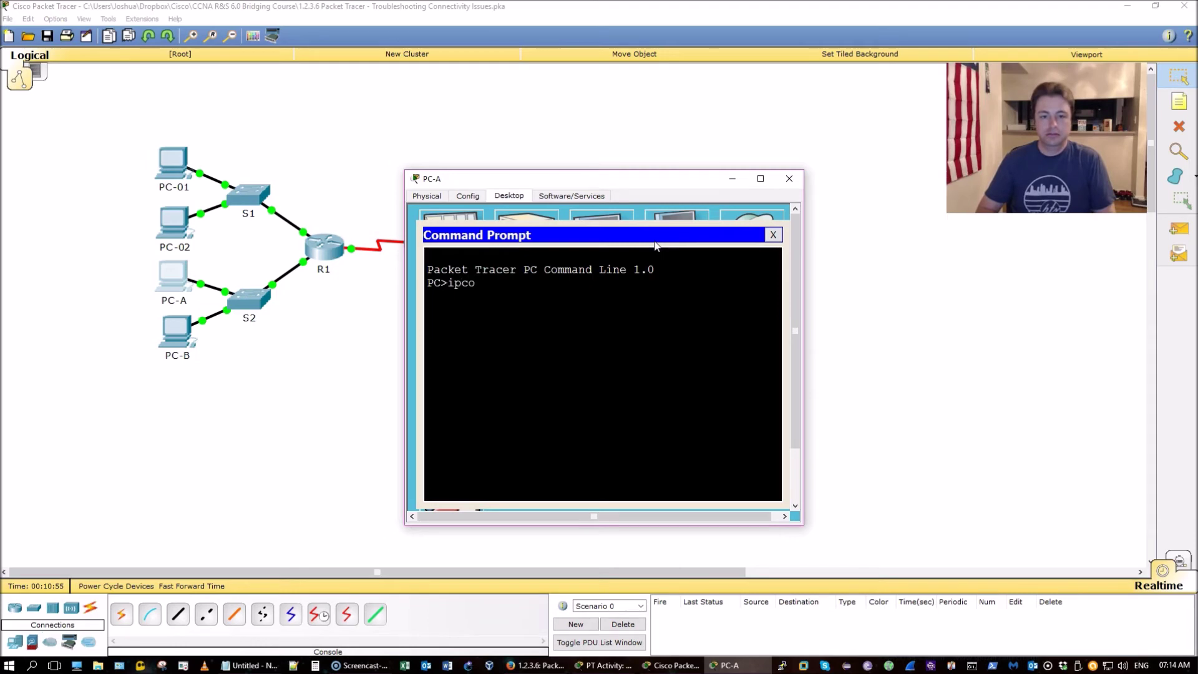
{"action": "type", "text": "nfig"}
{"action": "key", "text": "Return"}
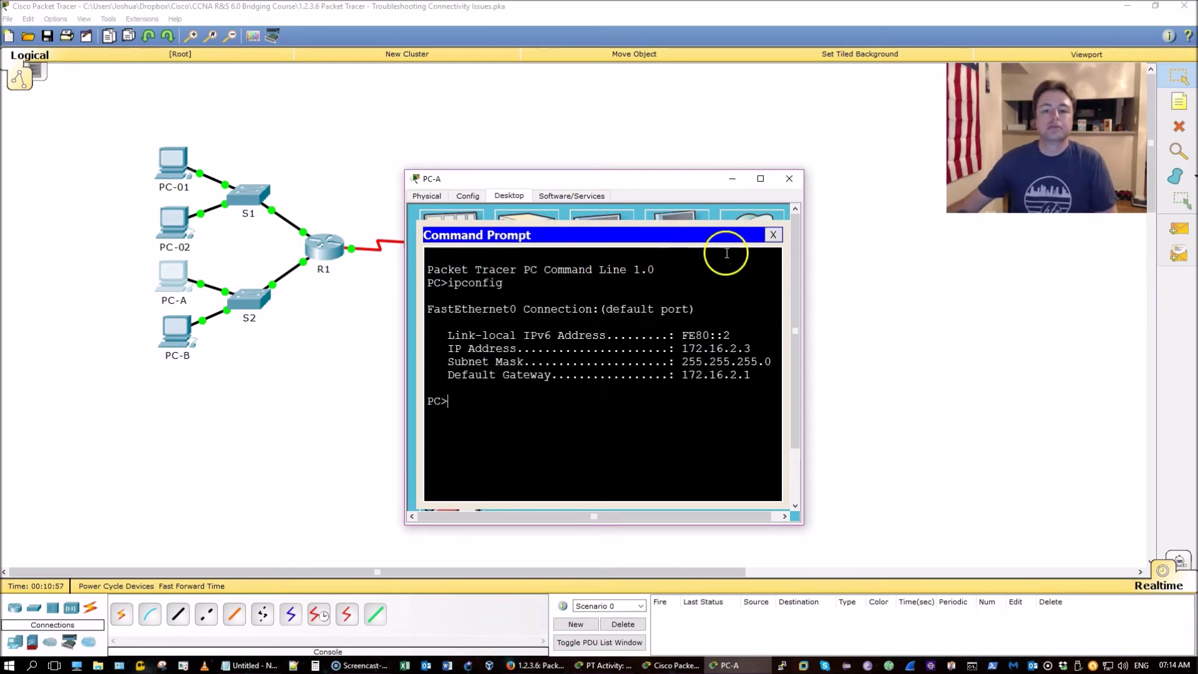
{"action": "left_click_drag", "start_coordinate": [803, 278], "coordinate": [911, 298]}
{"action": "left_click", "coordinate": [809, 328]}
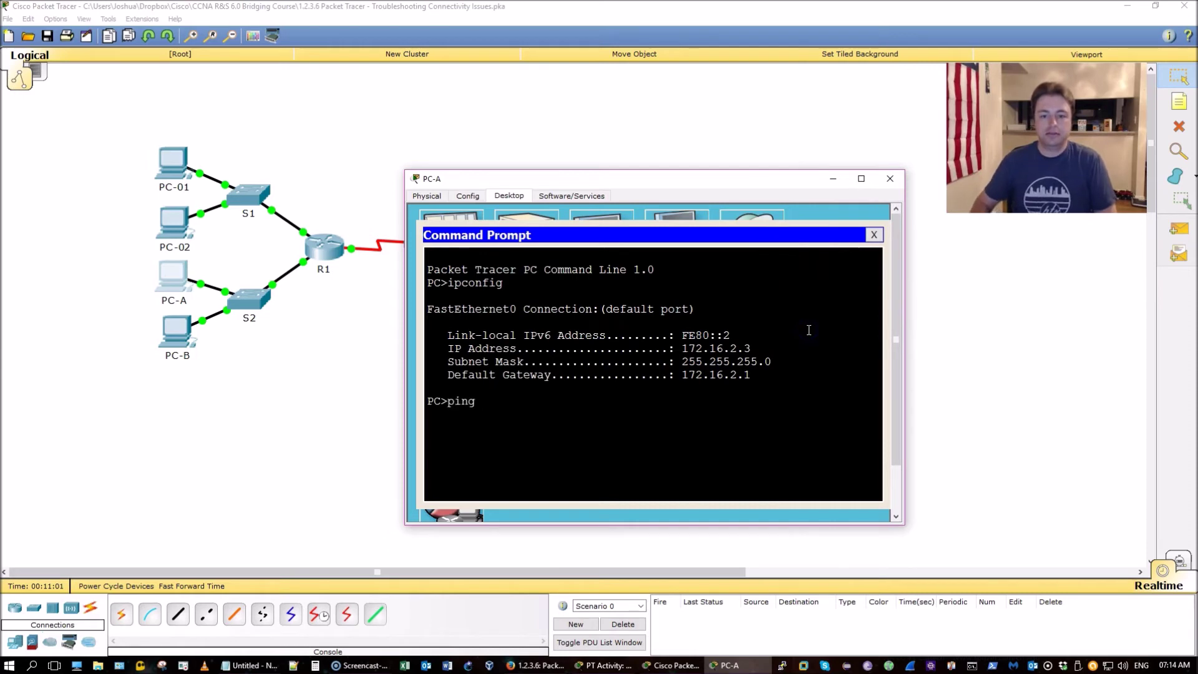
Step: Ping the gateway 172.16.2.1 and PC-B at 172.16.2.4 from PC-A
{"action": "type", "text": "ping 172.16.2."}
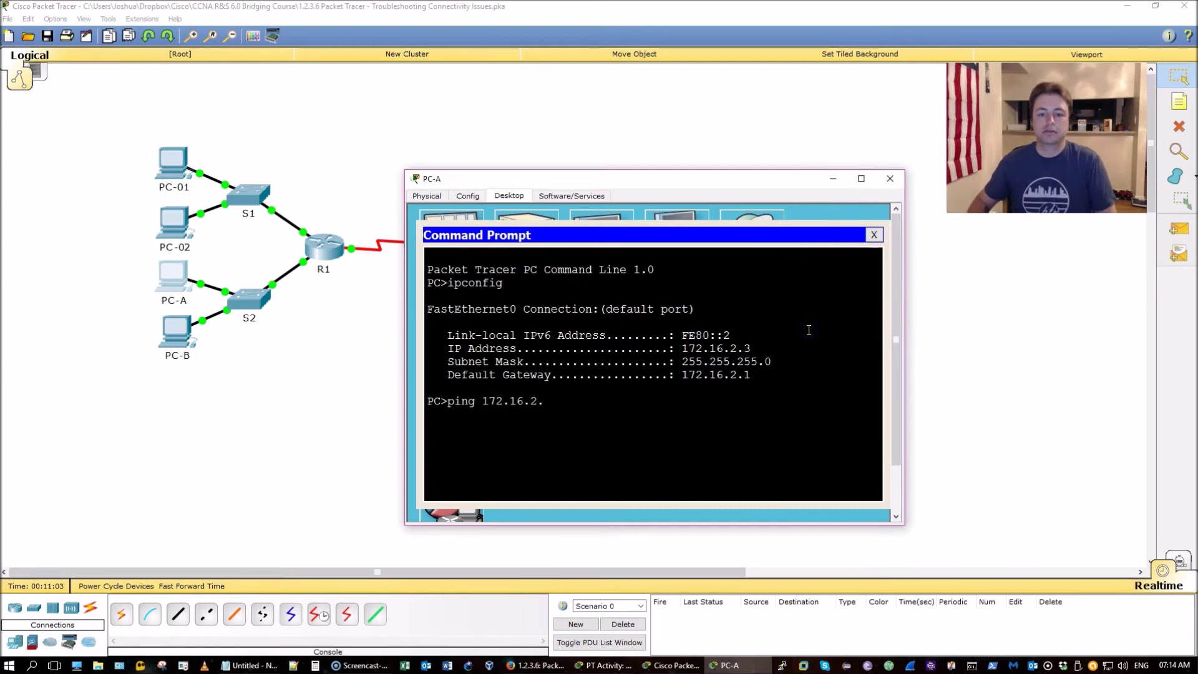
{"action": "type", "text": "1"}
{"action": "key", "text": "Return"}
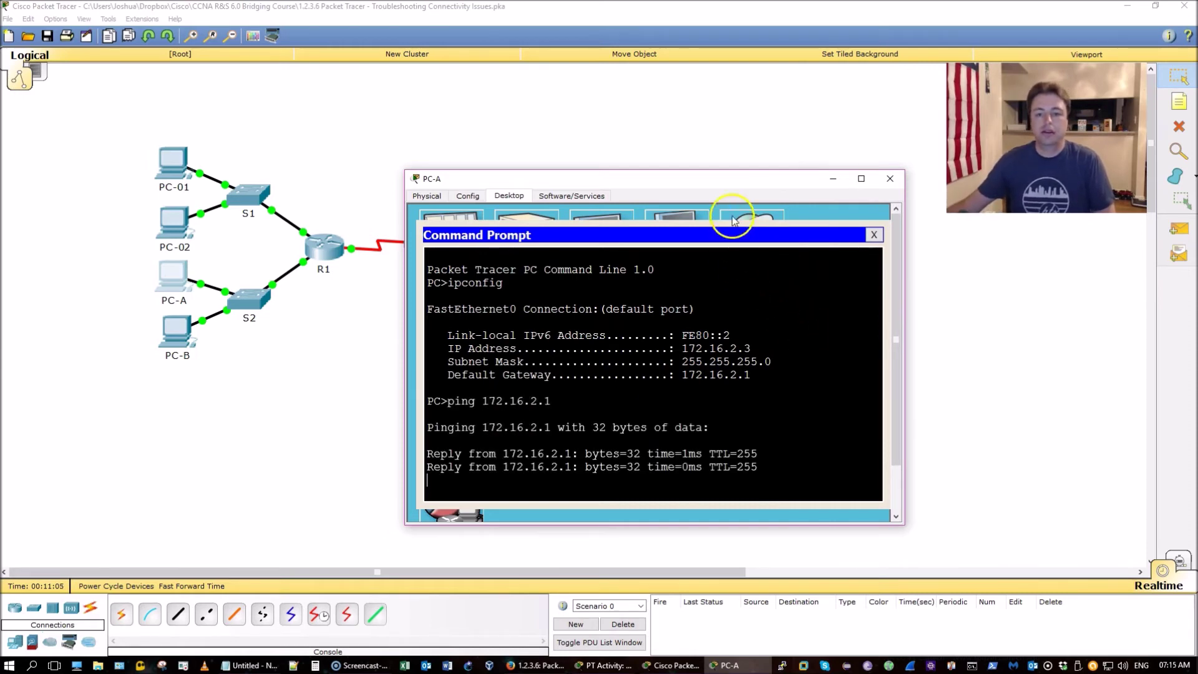
{"action": "left_click_drag", "start_coordinate": [728, 180], "coordinate": [710, 81]}
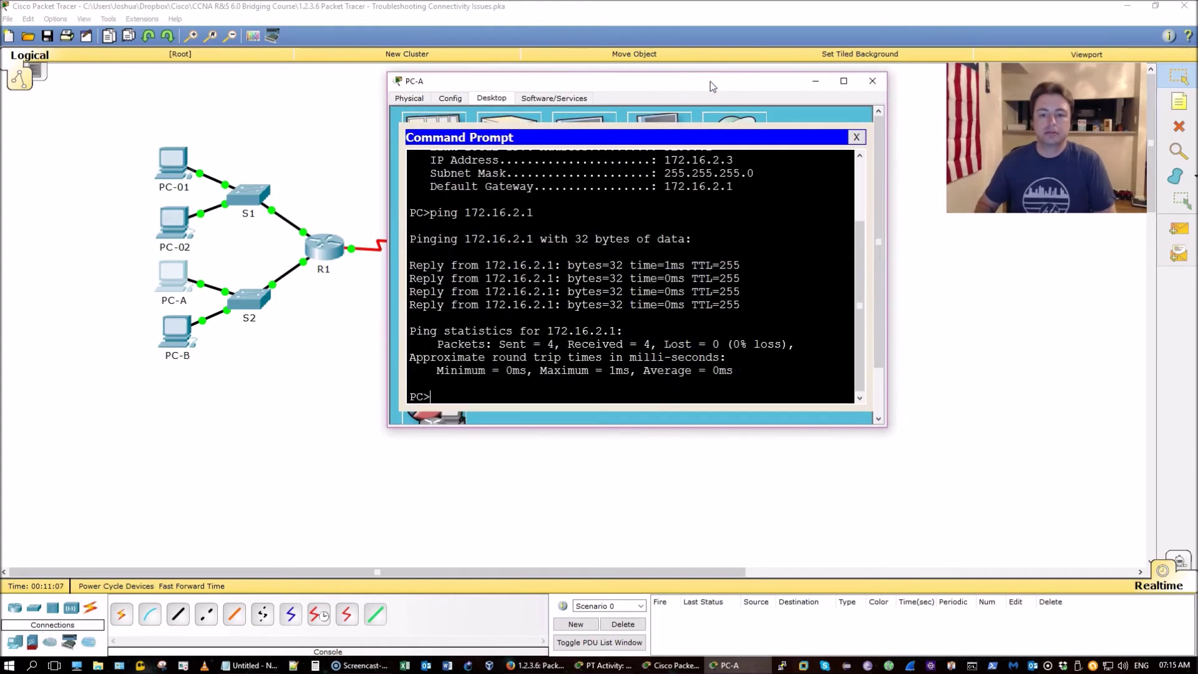
{"action": "key", "text": "Up"}
{"action": "type", "text": "4"}
{"action": "key", "text": "Return"}
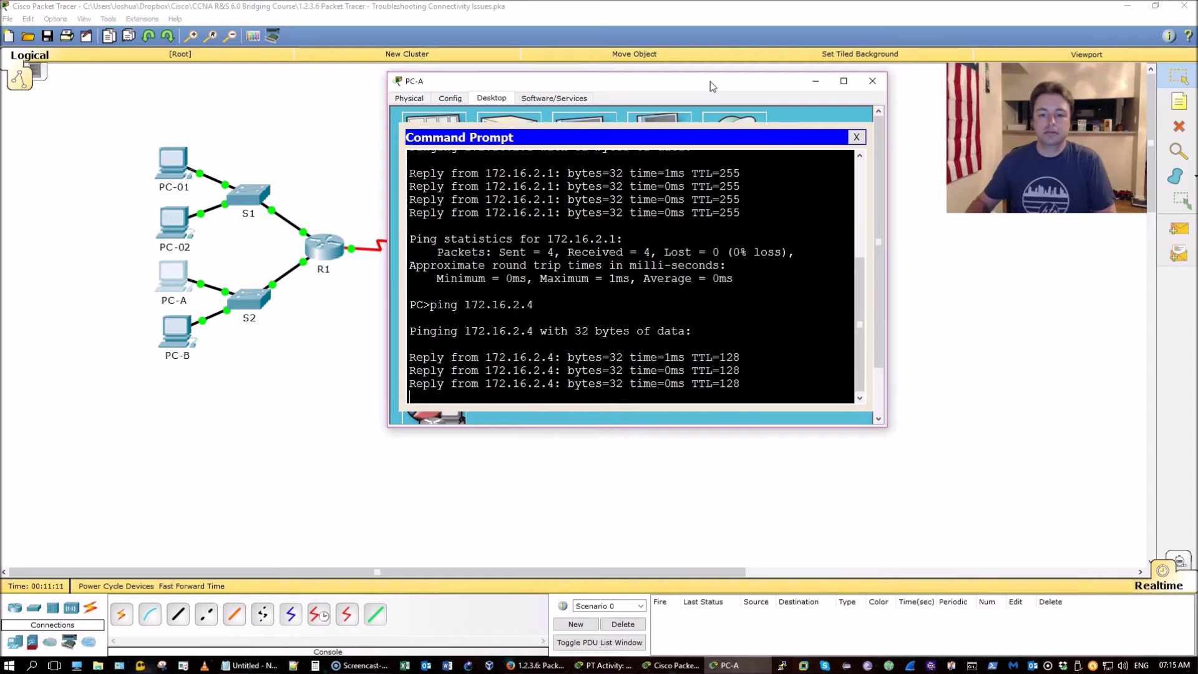
{"action": "left_click", "coordinate": [614, 664]}
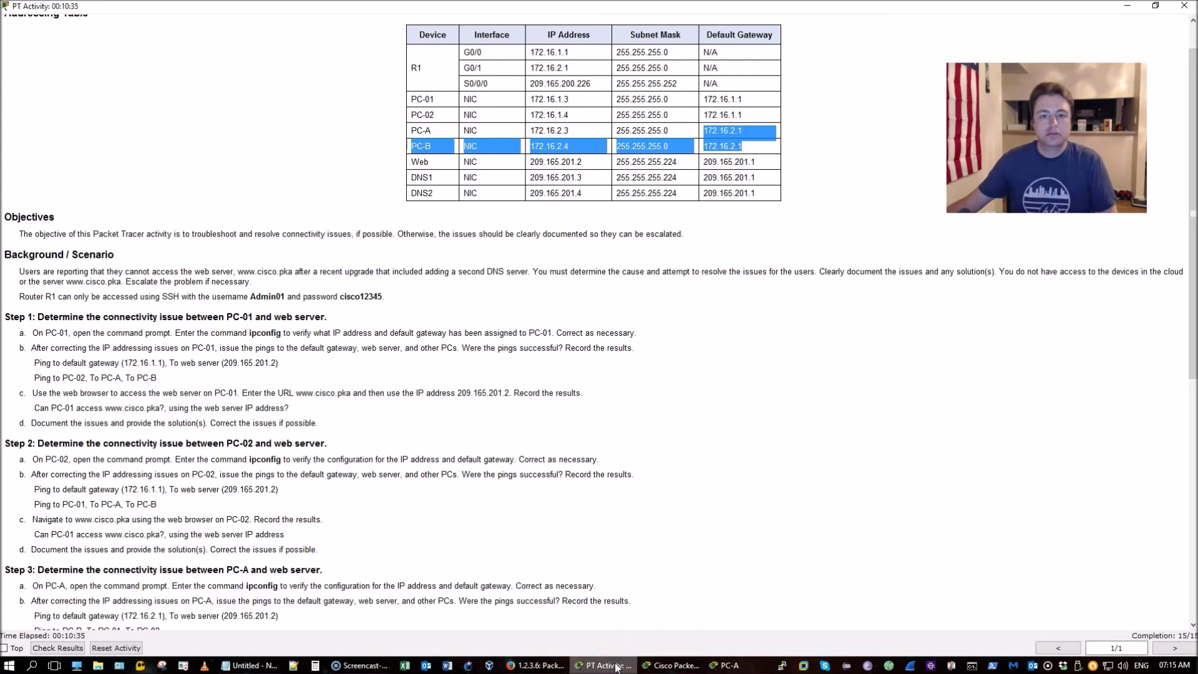
{"action": "left_click", "coordinate": [614, 665]}
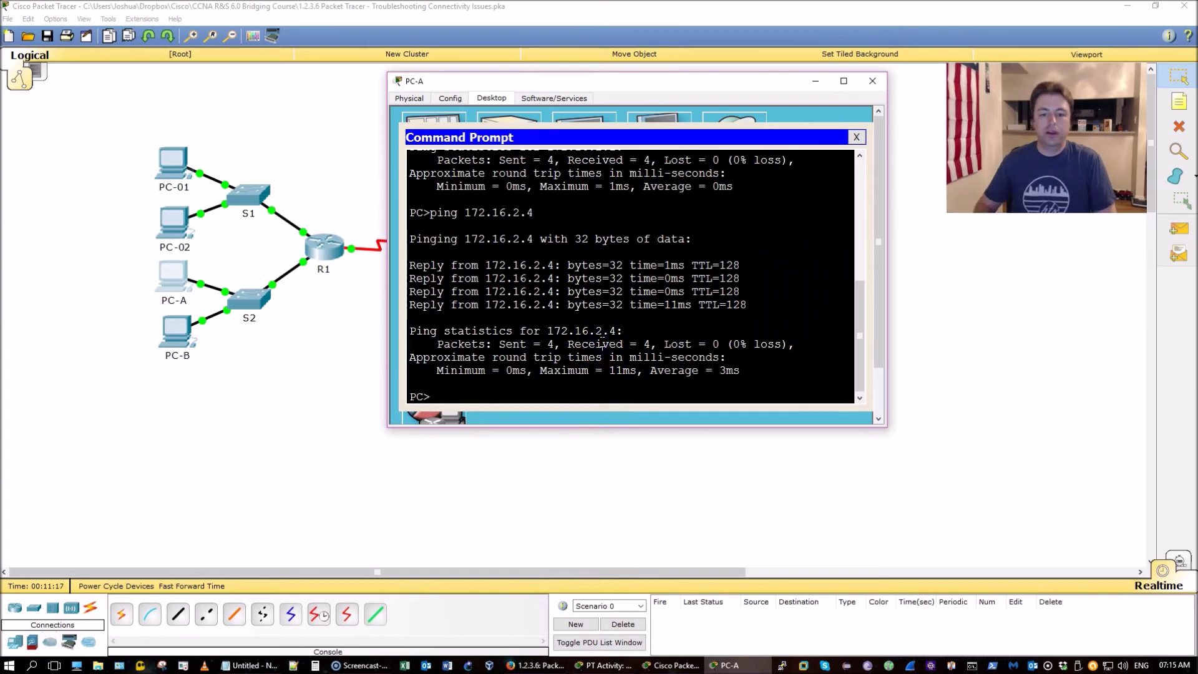
Step: Ping PC-01 at 172.16.1.3 and PC-02 at 172.16.1.4 from PC-A
{"action": "key", "text": "Up"}
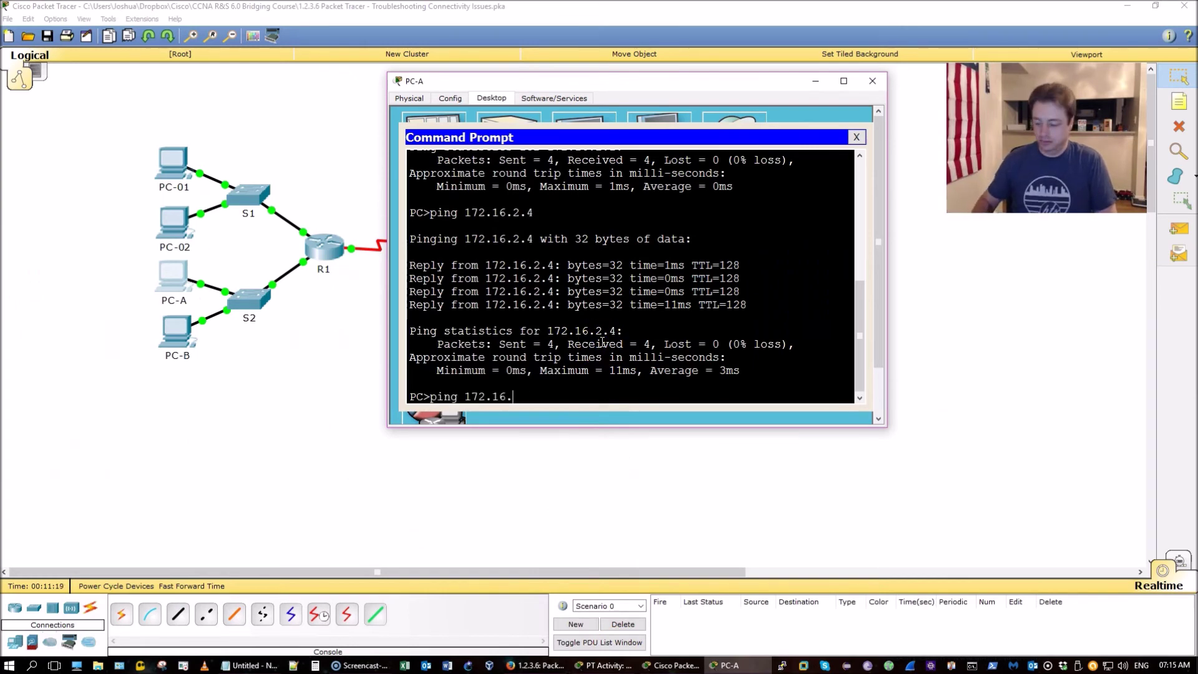
{"action": "key", "text": "Return"}
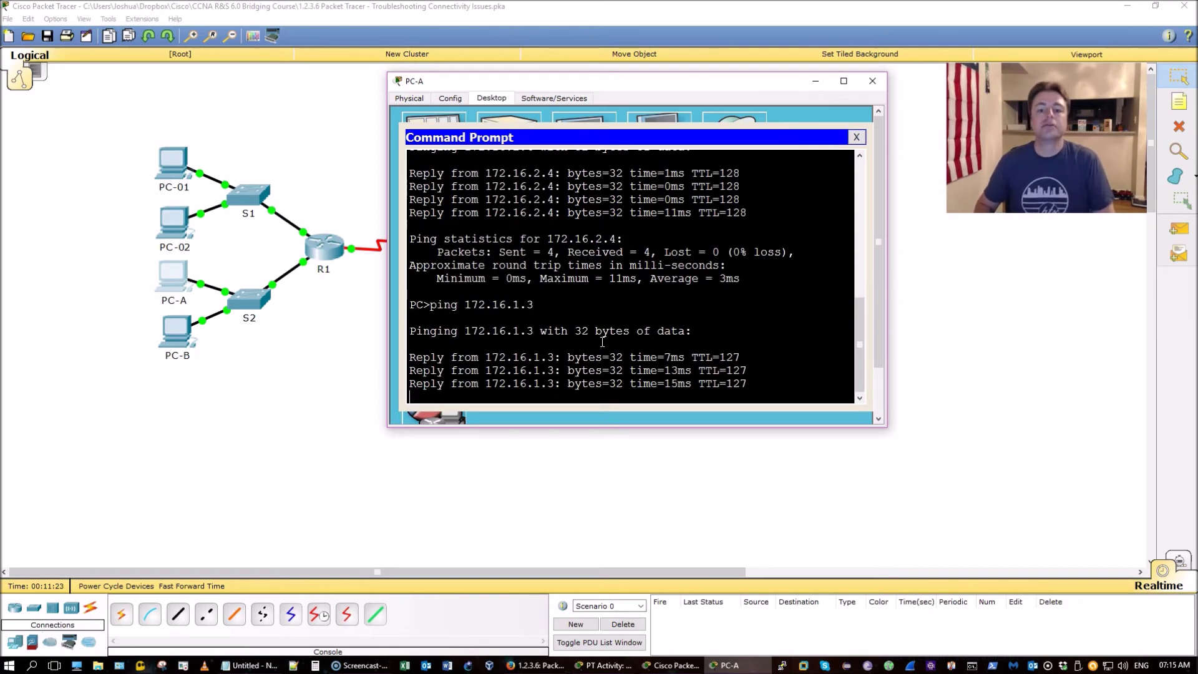
{"action": "key", "text": "Up"}
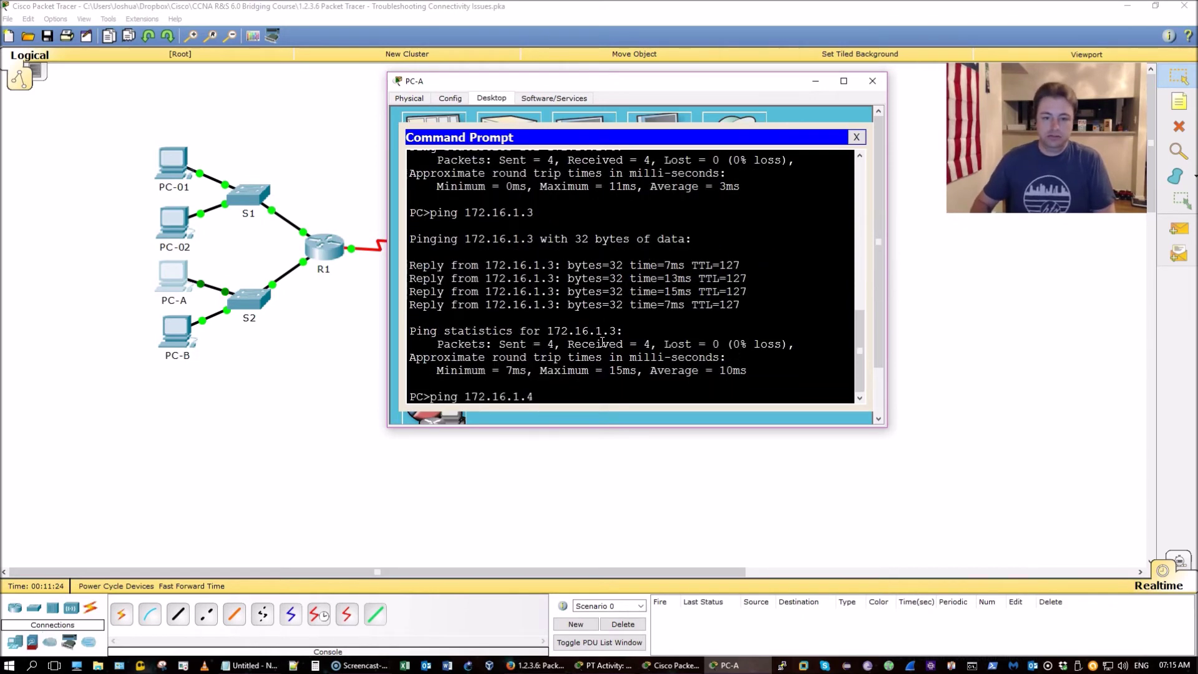
{"action": "key", "text": "Return"}
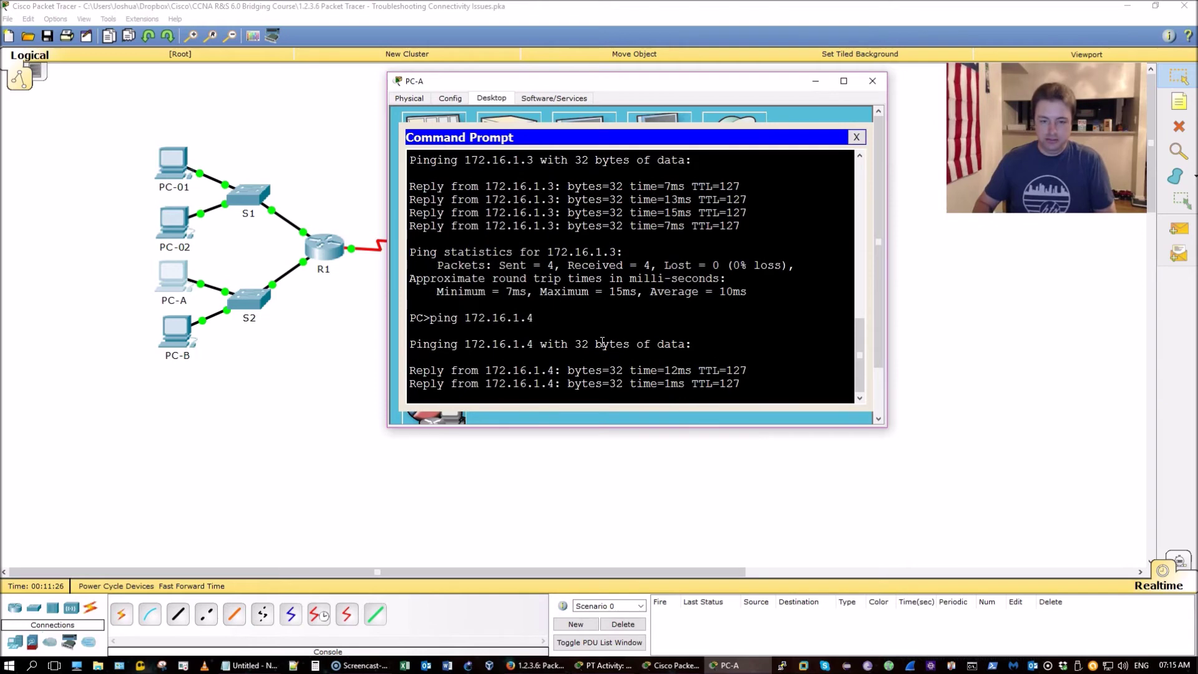
Step: Open PC-A's web browser and begin entering the URL
{"action": "left_click", "coordinate": [856, 136]}
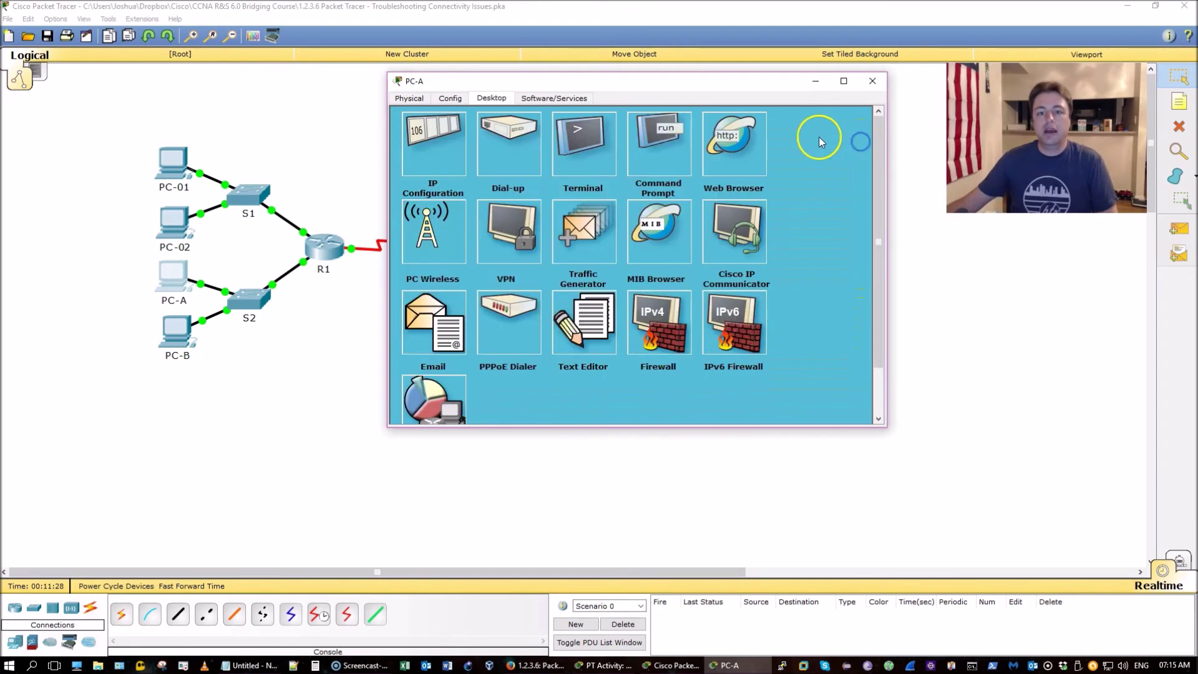
{"action": "left_click", "coordinate": [758, 136]}
{"action": "left_click", "coordinate": [561, 151]}
{"action": "type", "text": "www.cisco.pka"}
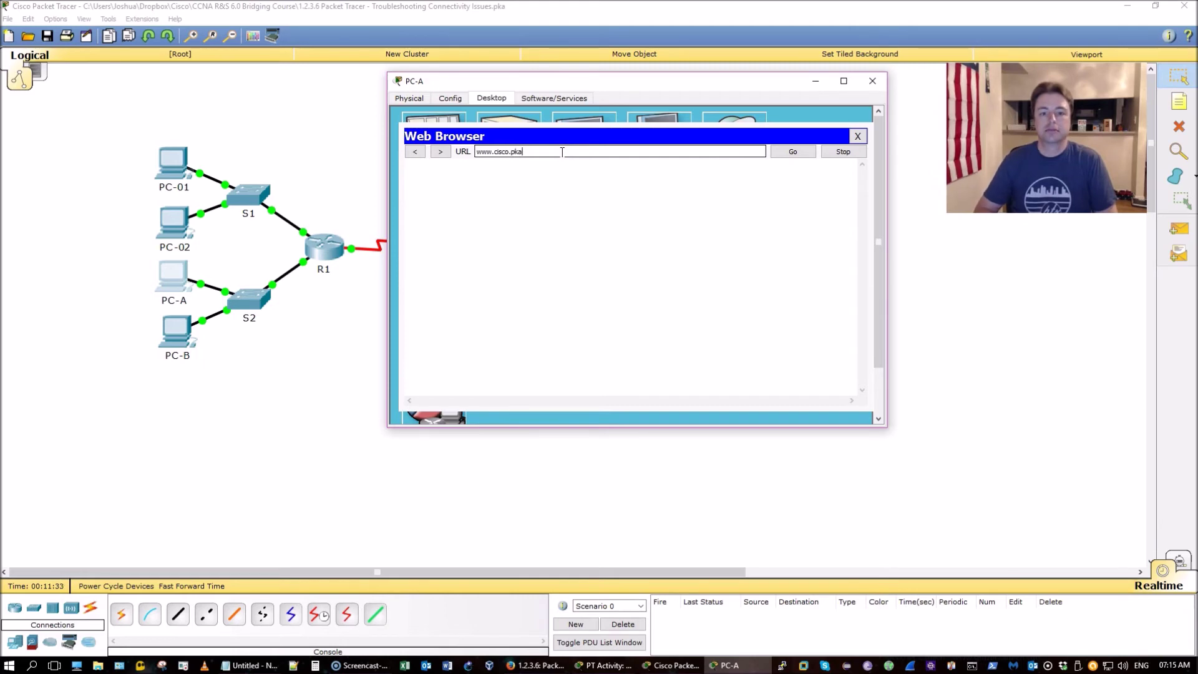
{"action": "key", "text": "Return"}
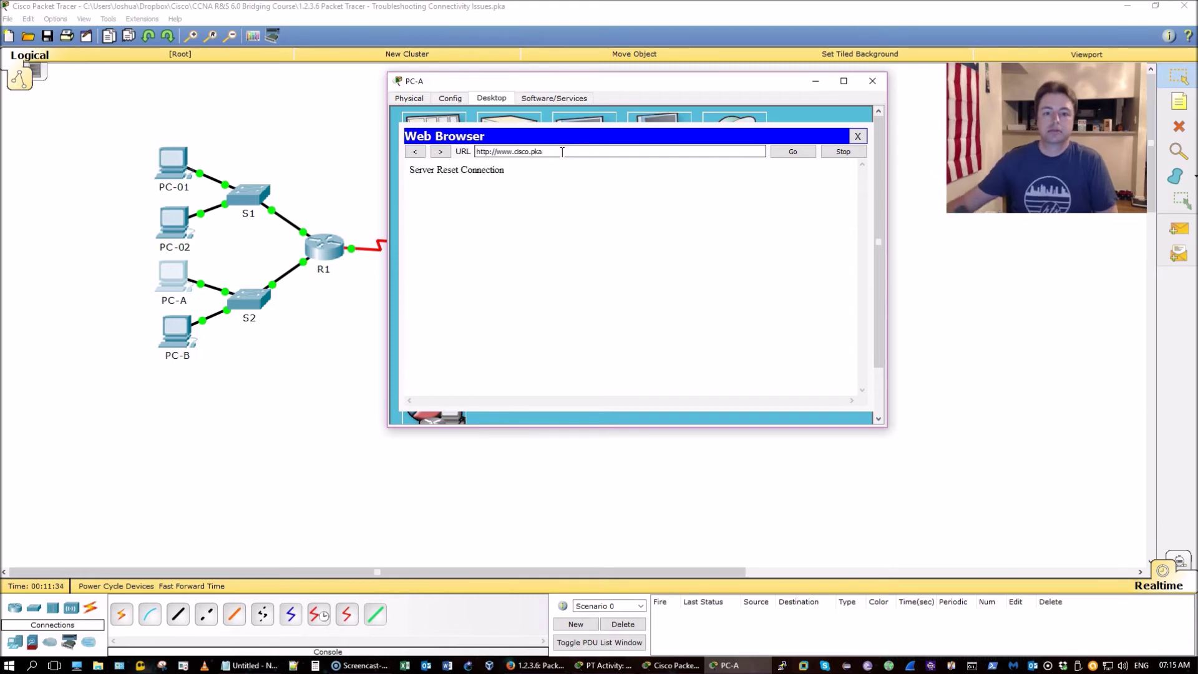
{"action": "triple_click", "coordinate": [487, 170]}
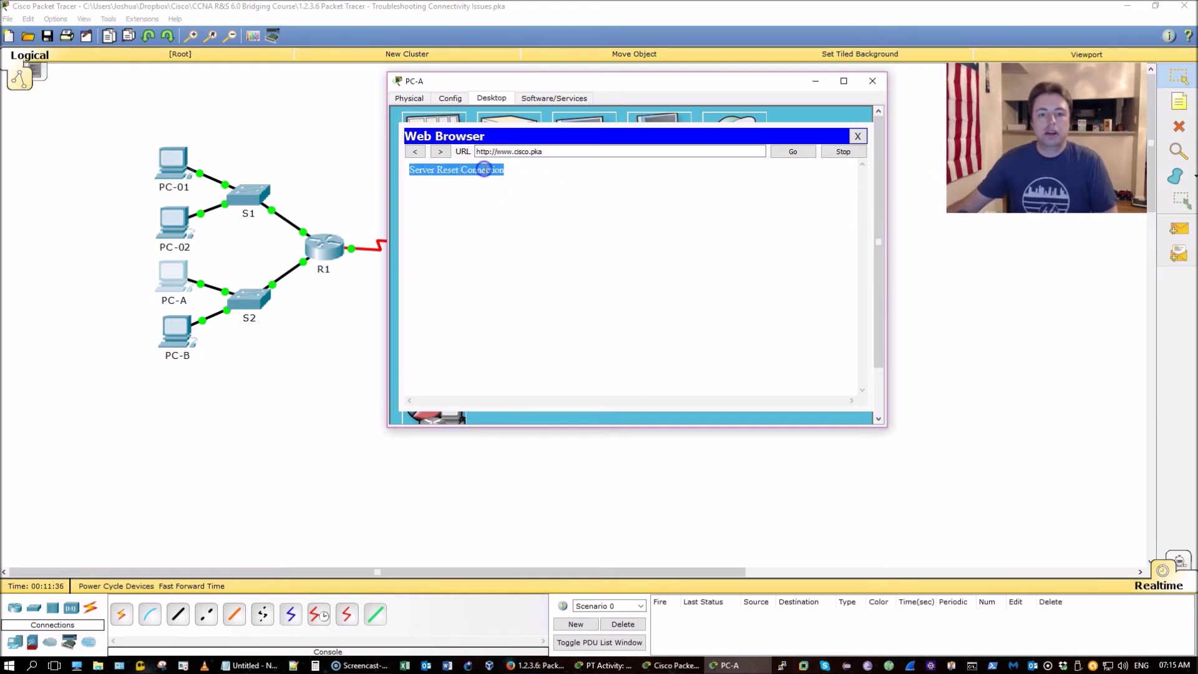
{"action": "left_click", "coordinate": [858, 136]}
{"action": "left_click", "coordinate": [433, 134]}
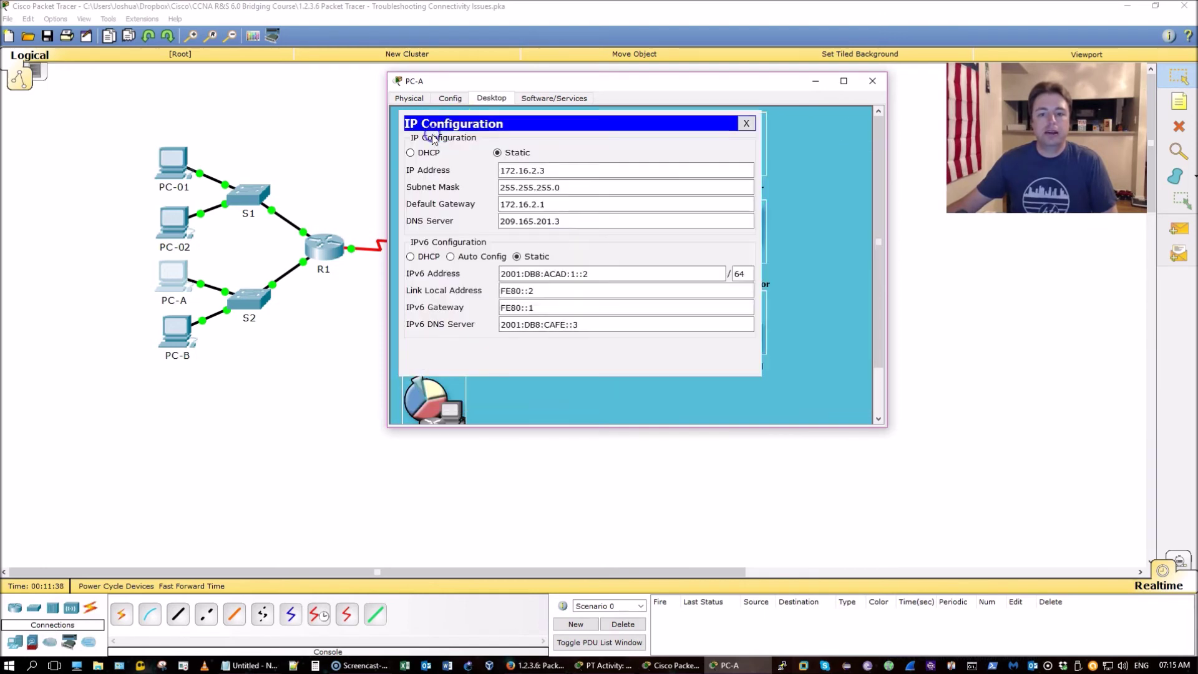
{"action": "left_click", "coordinate": [569, 224]}
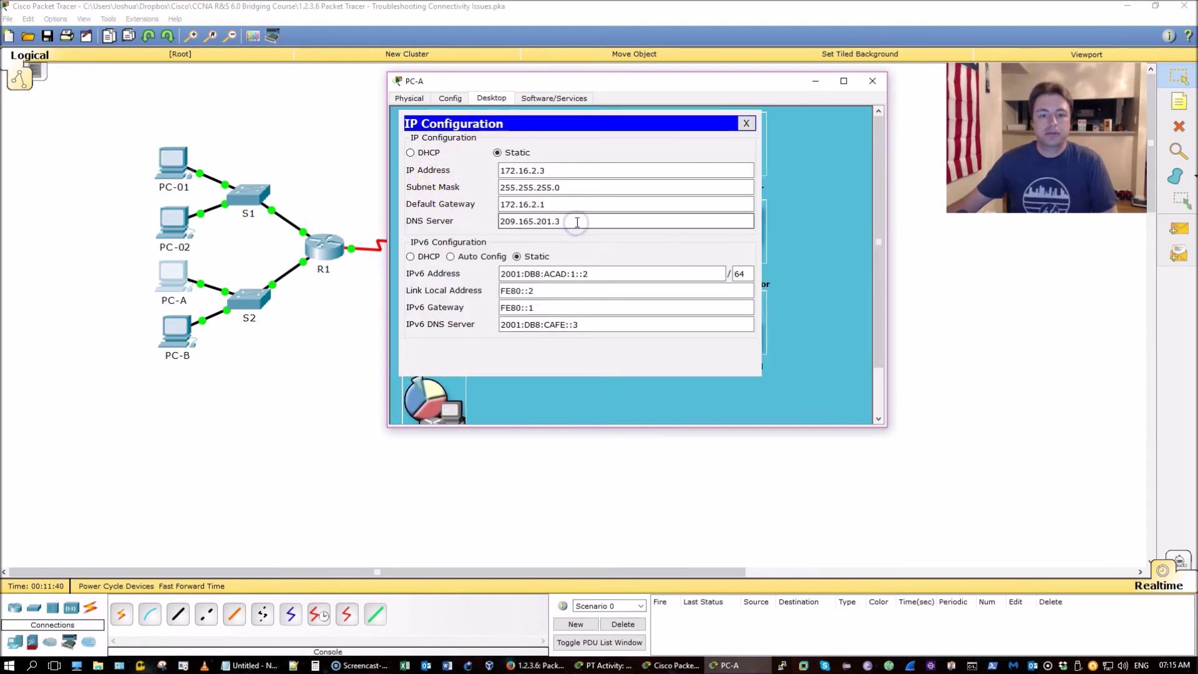
{"action": "left_click", "coordinate": [745, 123]}
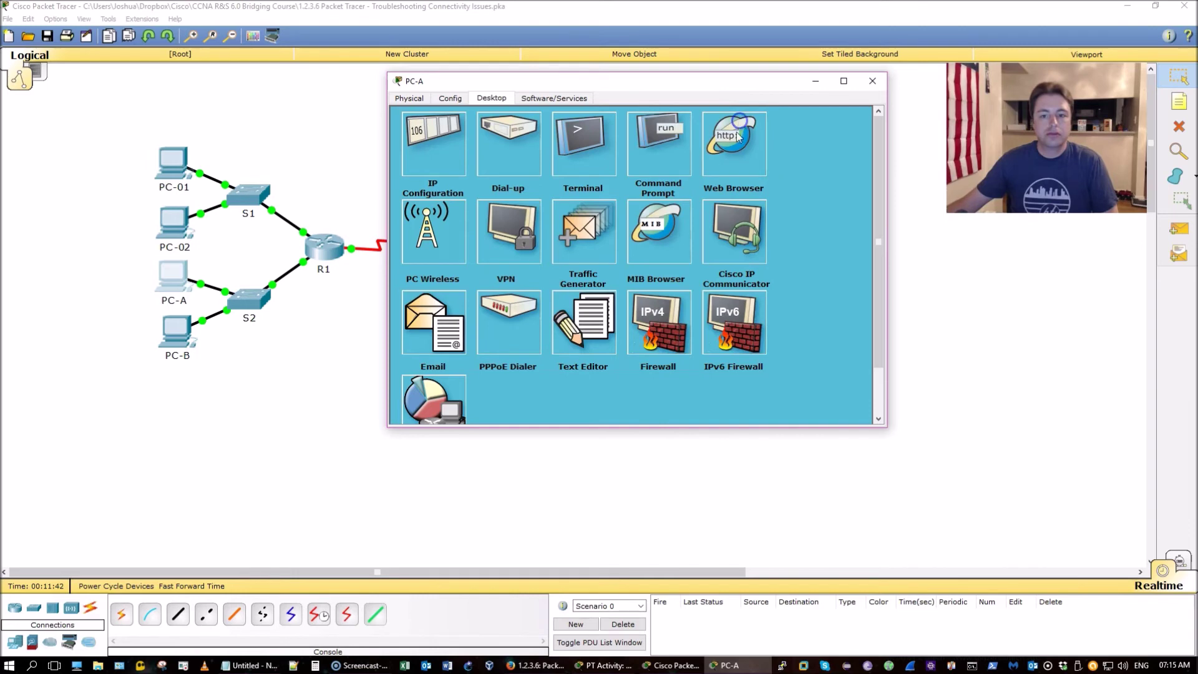
{"action": "left_click", "coordinate": [736, 145]}
{"action": "left_click", "coordinate": [535, 152]}
{"action": "type", "text": "w"}
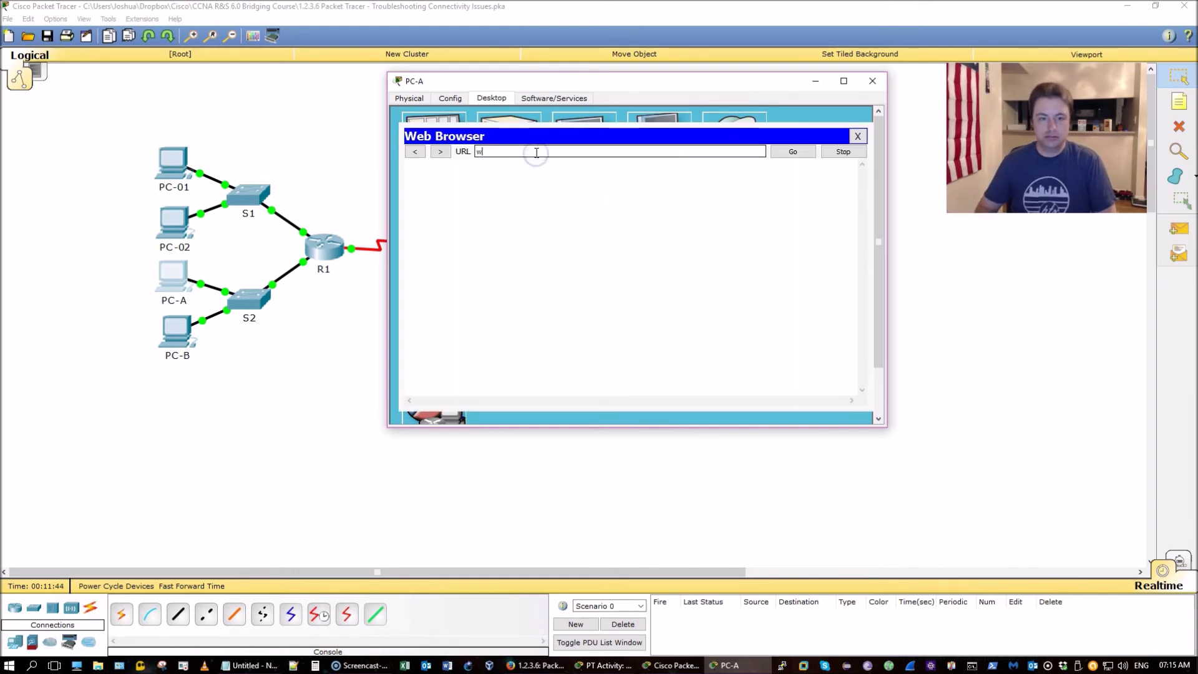
{"action": "type", "text": "ww.cisco."}
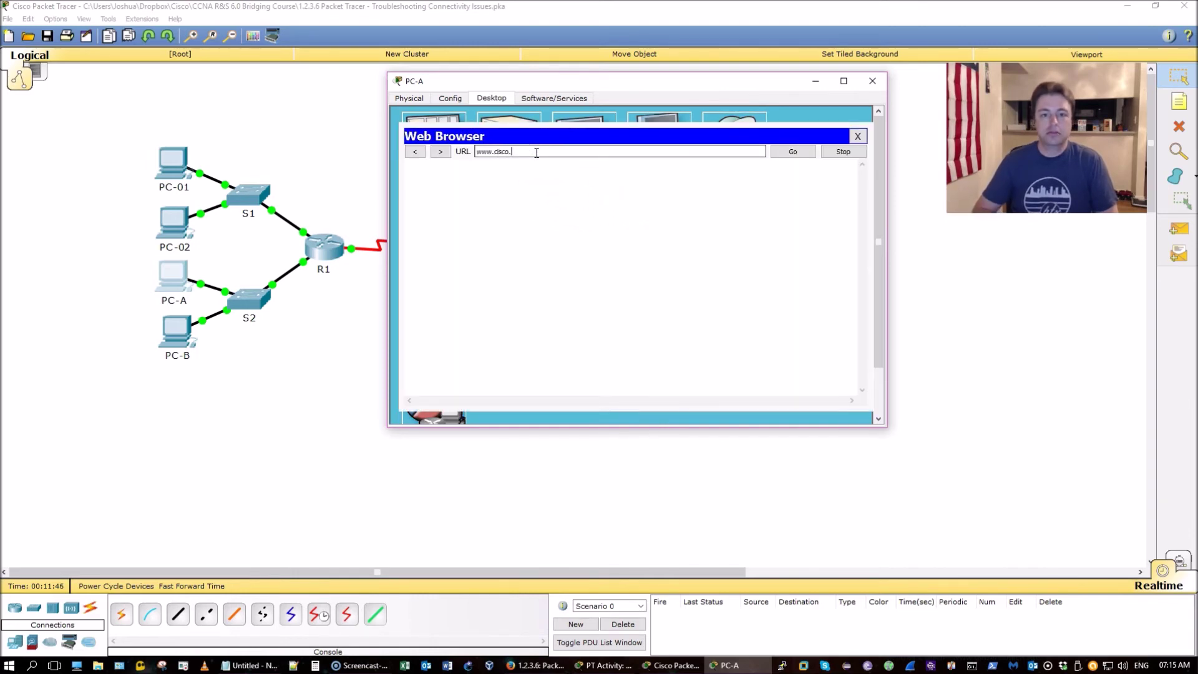
{"action": "type", "text": "pka"}
{"action": "key", "text": "Return"}
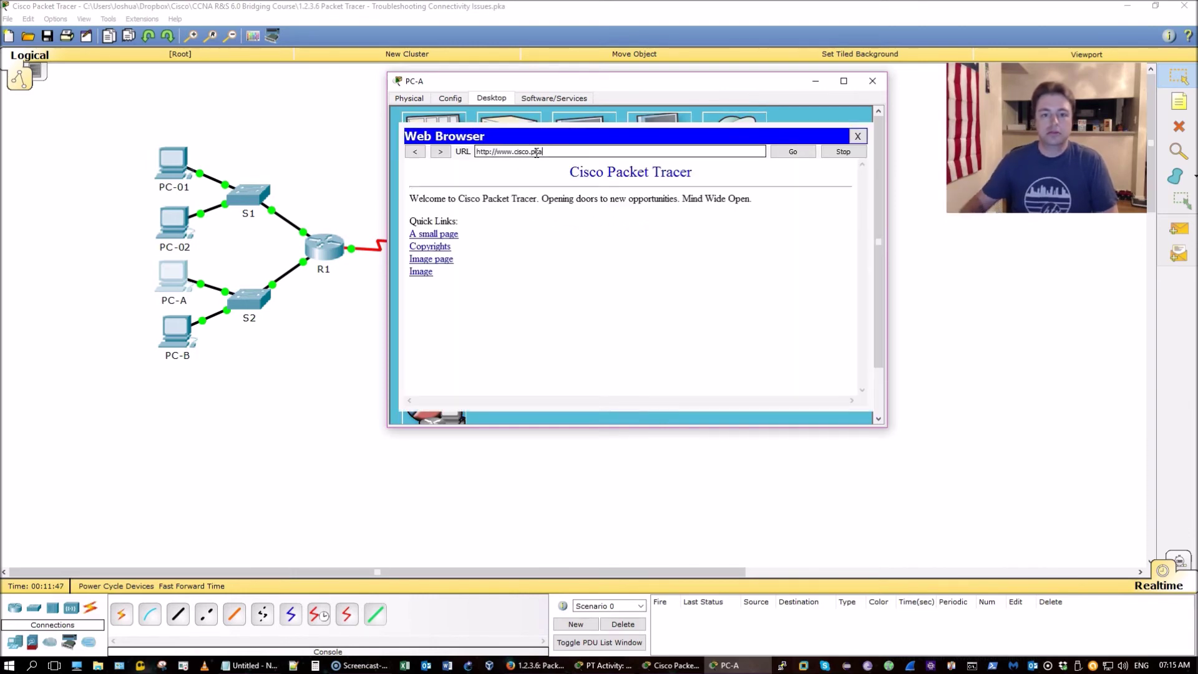
{"action": "left_click", "coordinate": [861, 136]}
{"action": "left_click", "coordinate": [872, 80]}
Step: Open PC-B's command prompt and run ipconfig to view its address settings
{"action": "left_click", "coordinate": [175, 330]}
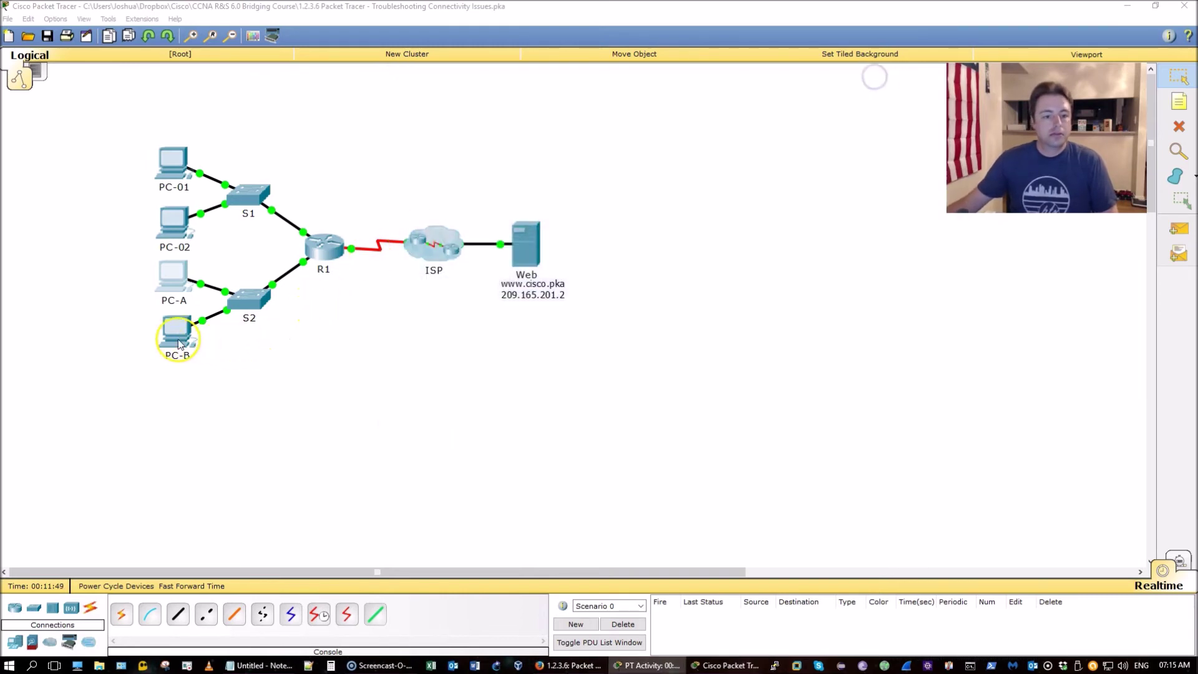
{"action": "left_click", "coordinate": [508, 200]}
{"action": "left_click_drag", "start_coordinate": [531, 181], "coordinate": [514, 107]}
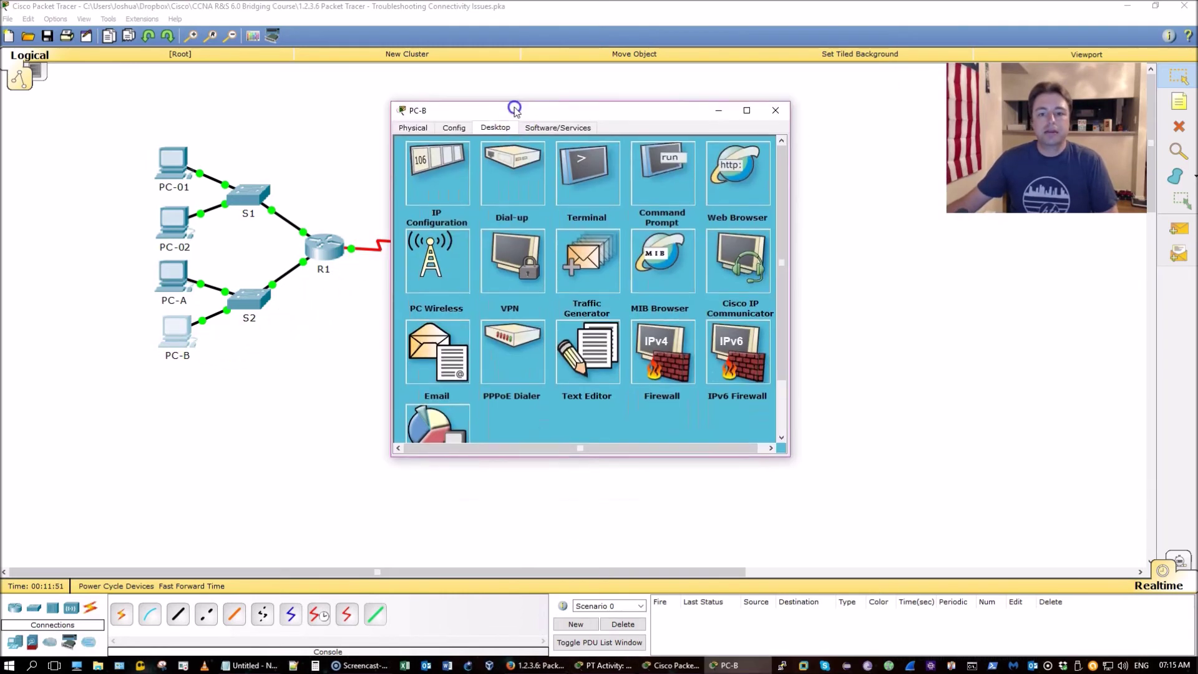
{"action": "left_click", "coordinate": [664, 167]}
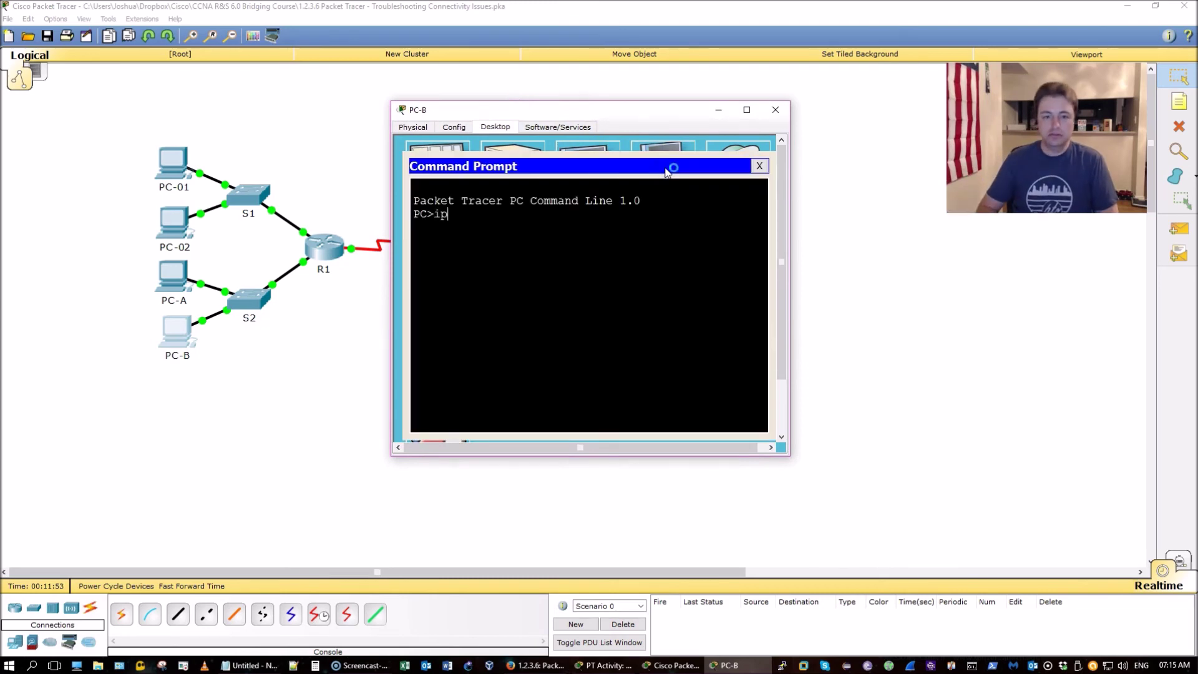
{"action": "type", "text": "ipconfig"}
{"action": "key", "text": "Return"}
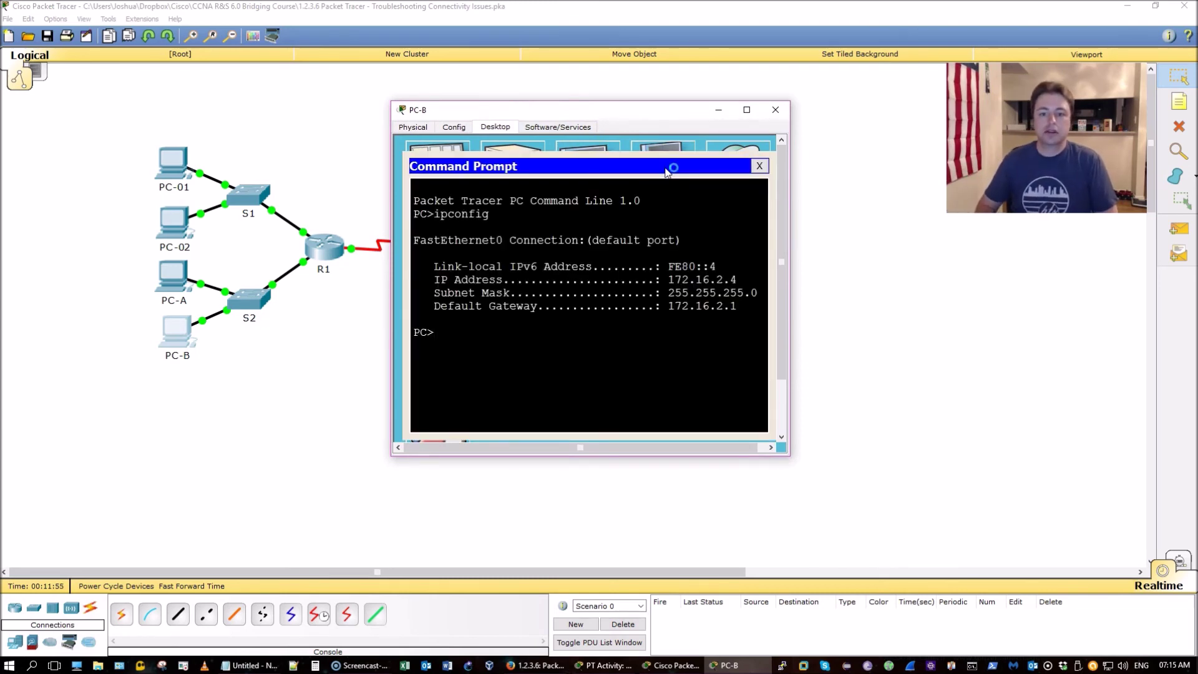
Step: Ping the gateway 172.16.2.1 and PC-A at 172.16.2.3 from PC-B
{"action": "type", "text": "ping 172.16.2.1"}
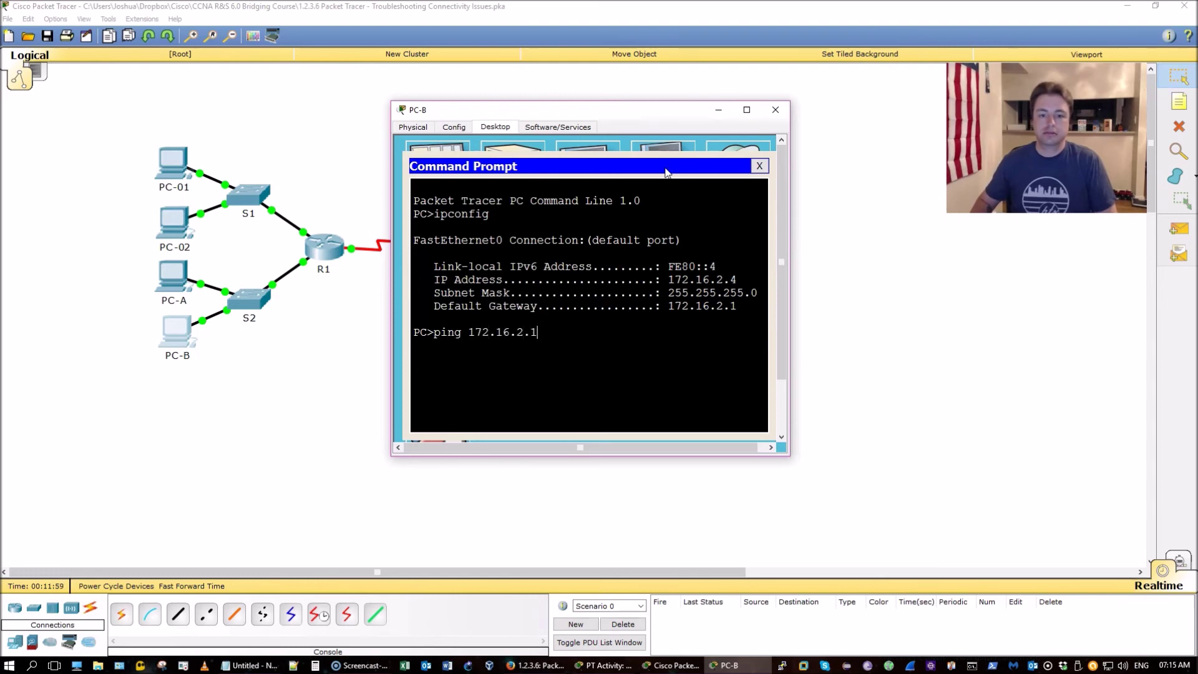
{"action": "key", "text": "Return"}
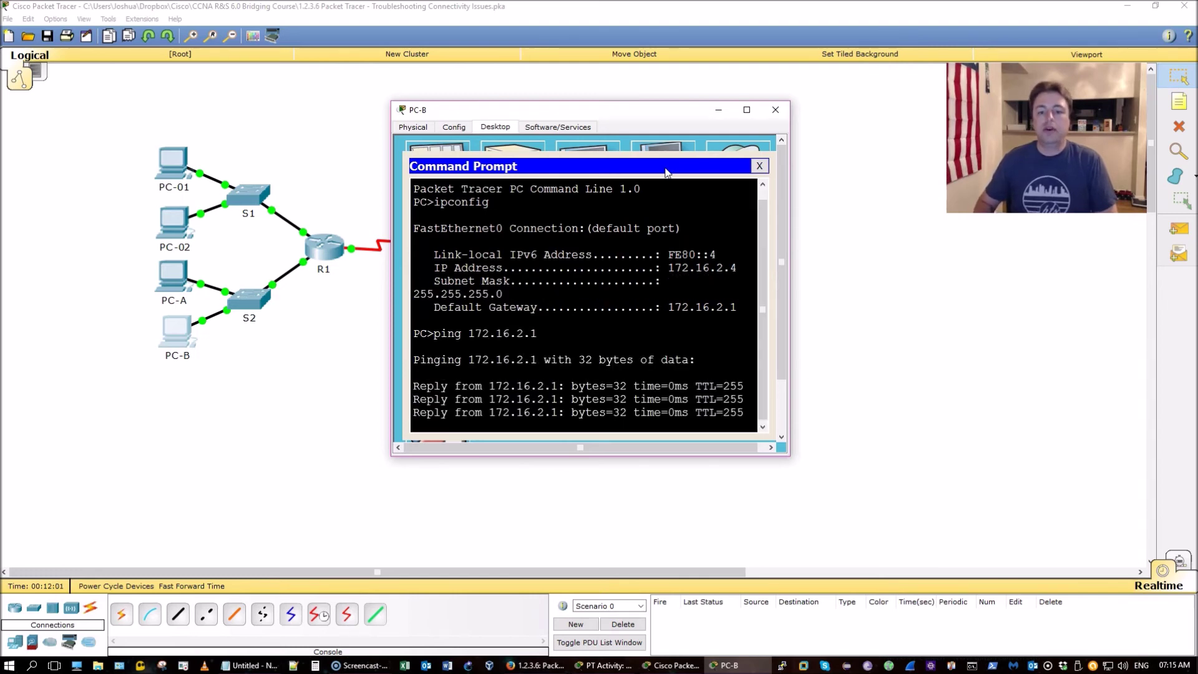
{"action": "key", "text": "Up"}
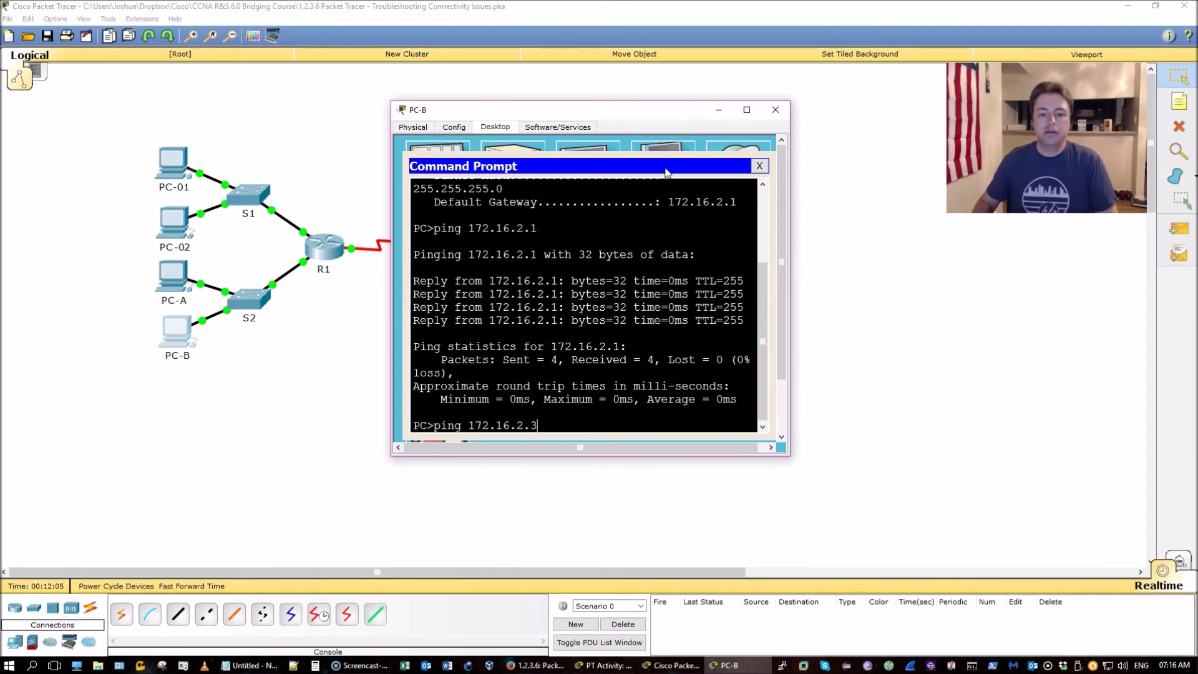
{"action": "type", "text": "3"}
{"action": "key", "text": "Return"}
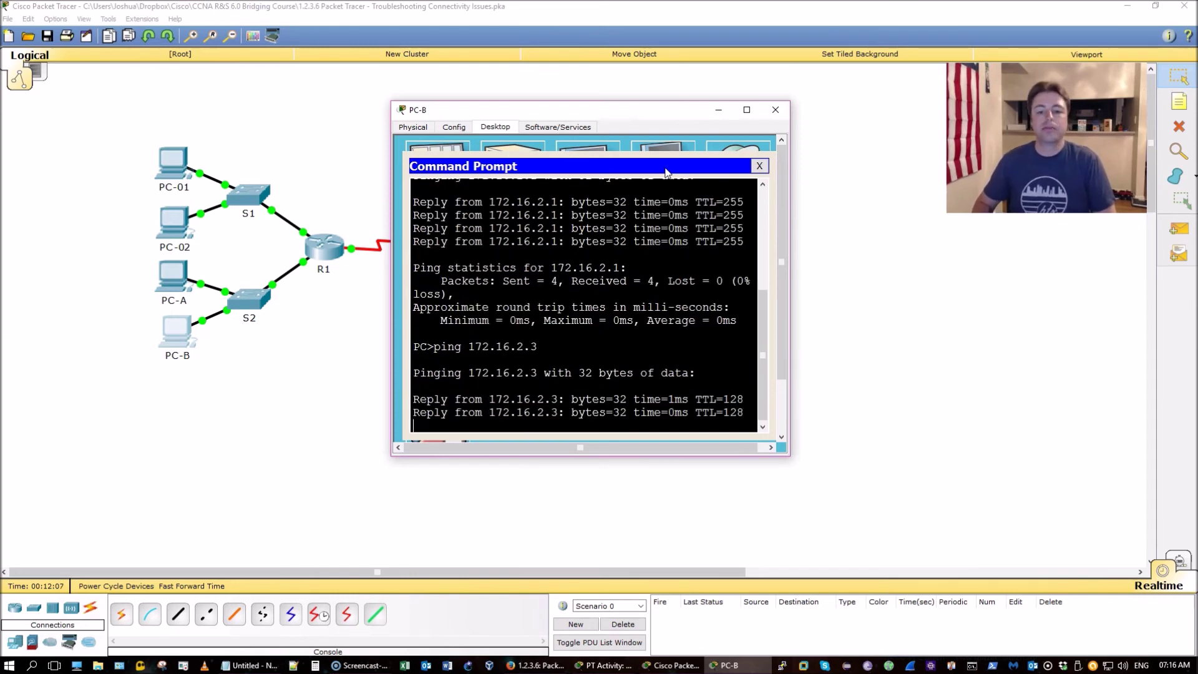
Step: Ping PC-01 at 172.16.1.3 and PC-02 at 172.16.1.4 from PC-B
{"action": "key", "text": "Up"}
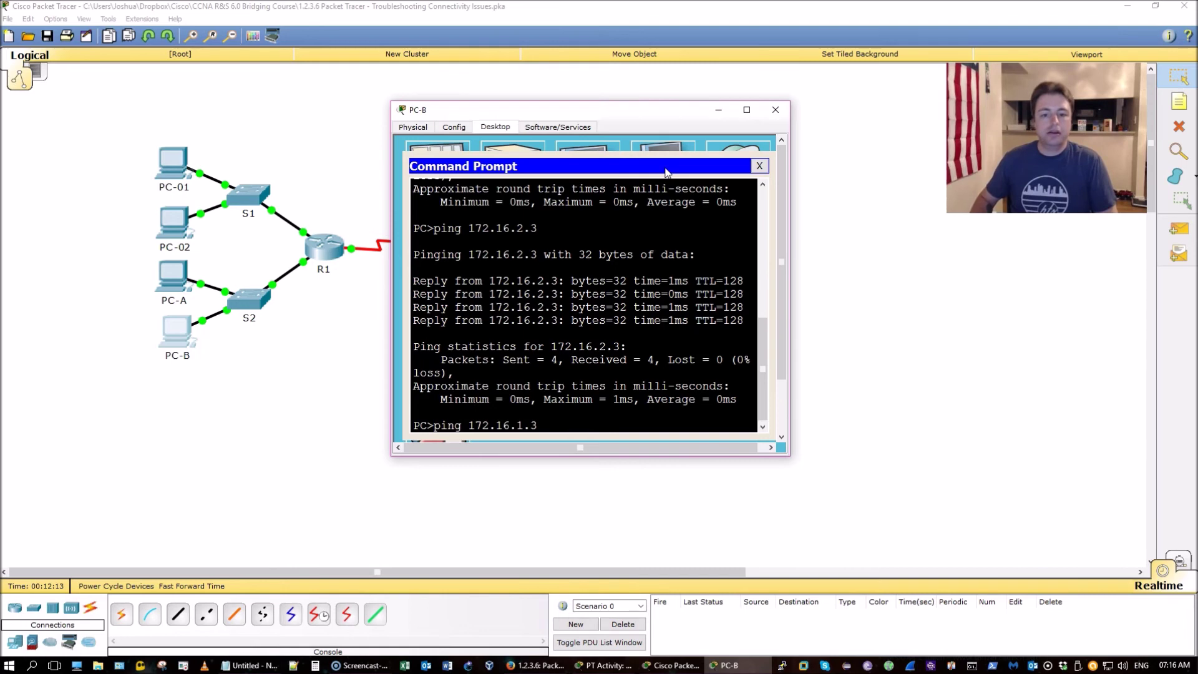
{"action": "key", "text": "Return"}
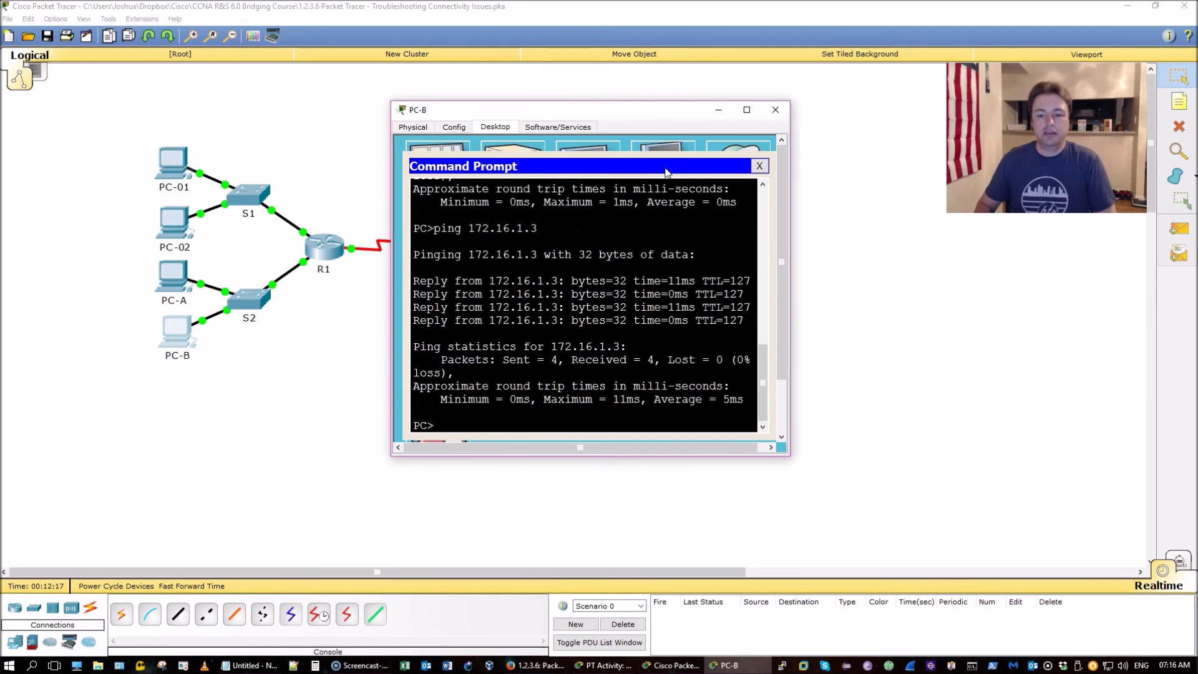
{"action": "key", "text": "Up"}
{"action": "key", "text": "Left"}
{"action": "type", "text": "4"}
{"action": "key", "text": "Return"}
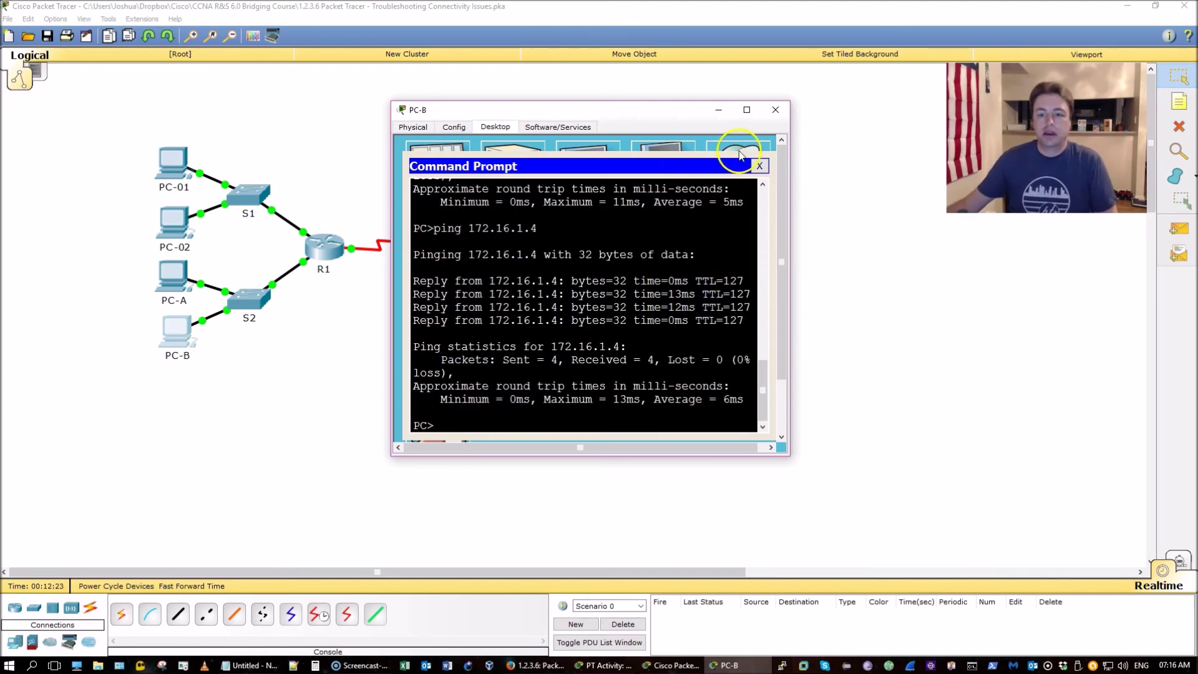
{"action": "left_click", "coordinate": [759, 165]}
{"action": "left_click", "coordinate": [753, 164]}
{"action": "left_click", "coordinate": [513, 180]}
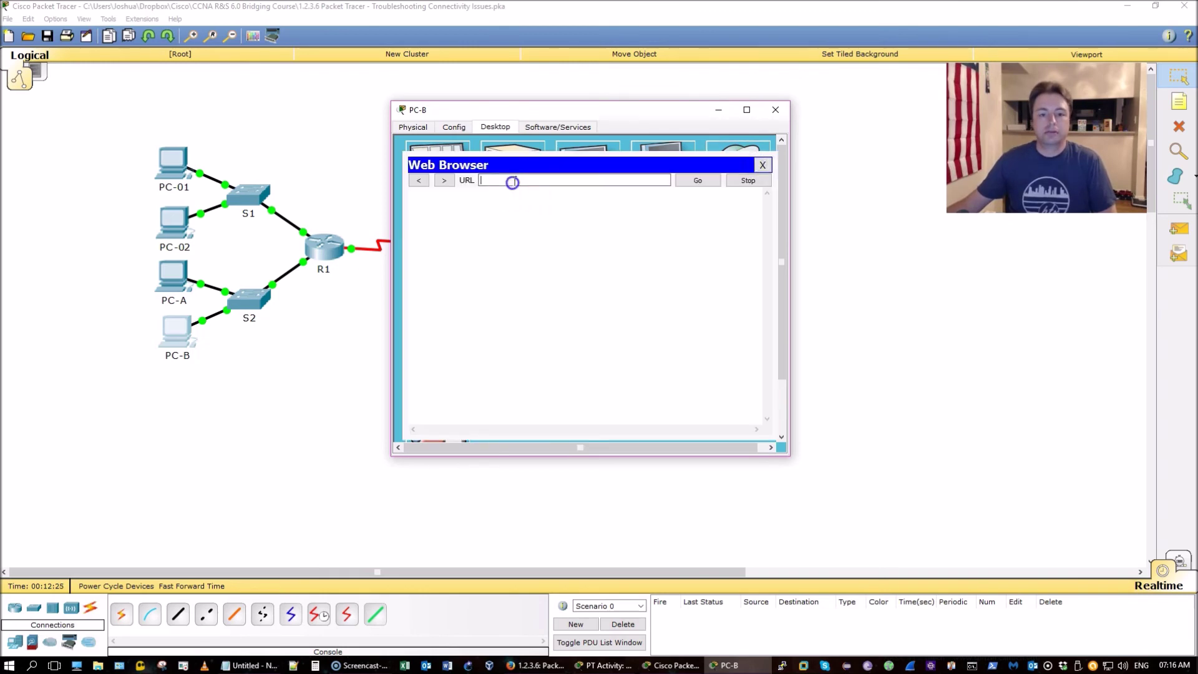
{"action": "type", "text": "www.cisco.pka"}
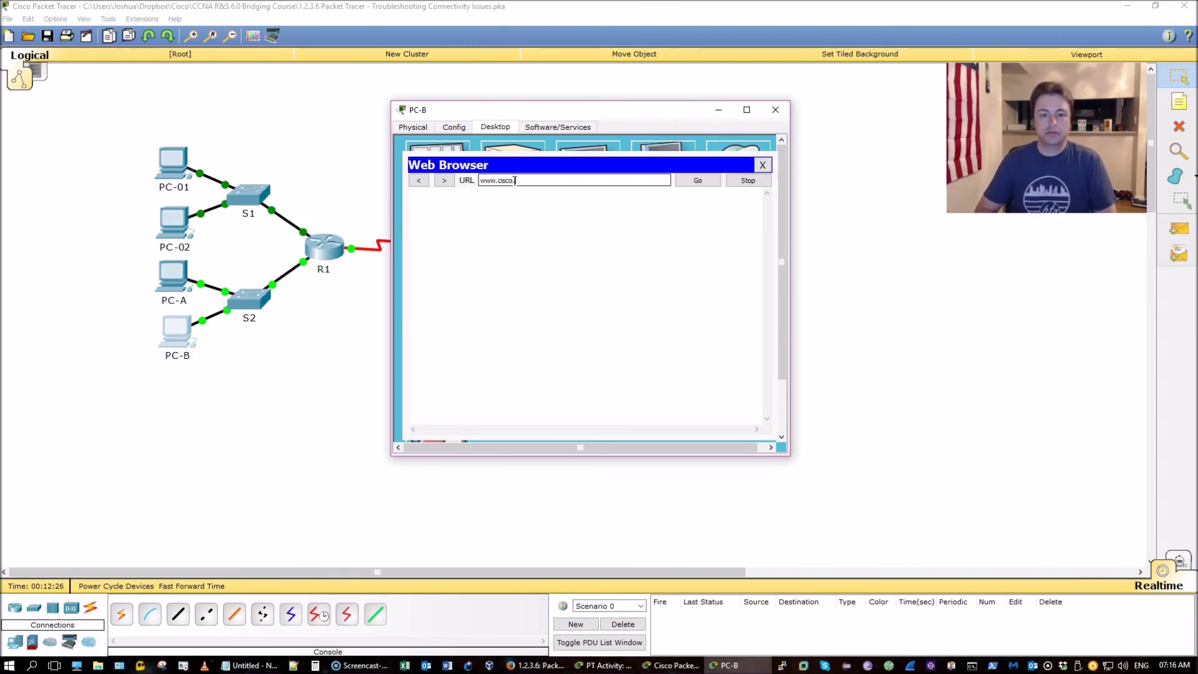
{"action": "key", "text": "Return"}
{"action": "left_click", "coordinate": [473, 272]}
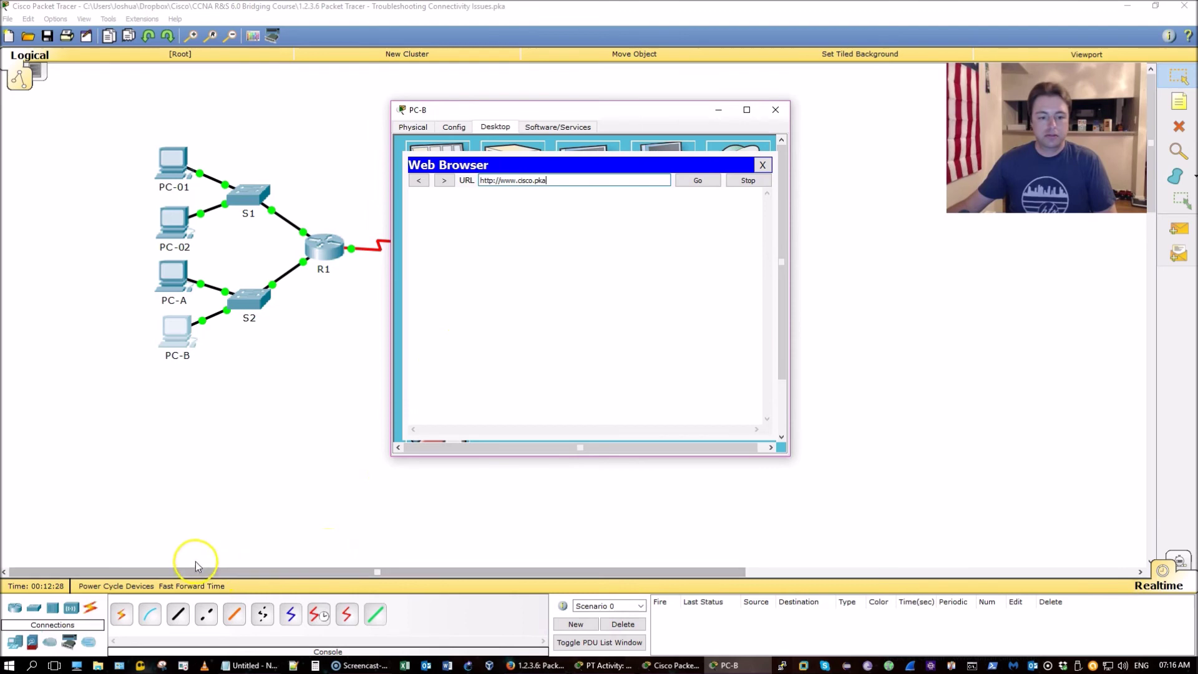
{"action": "left_click", "coordinate": [190, 585]}
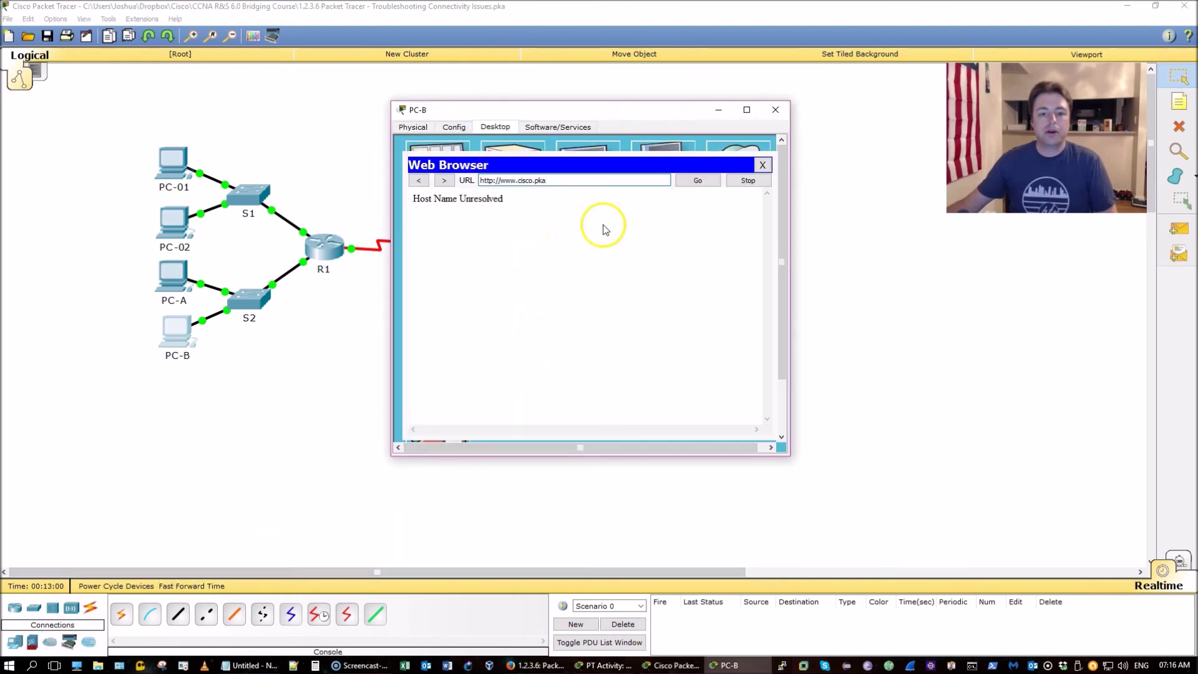
{"action": "left_click", "coordinate": [762, 165]}
Step: Run ipconfig /all on PC-B to find DNS server 209.165.201.4, then view the activity instructions
{"action": "left_click", "coordinate": [434, 182]}
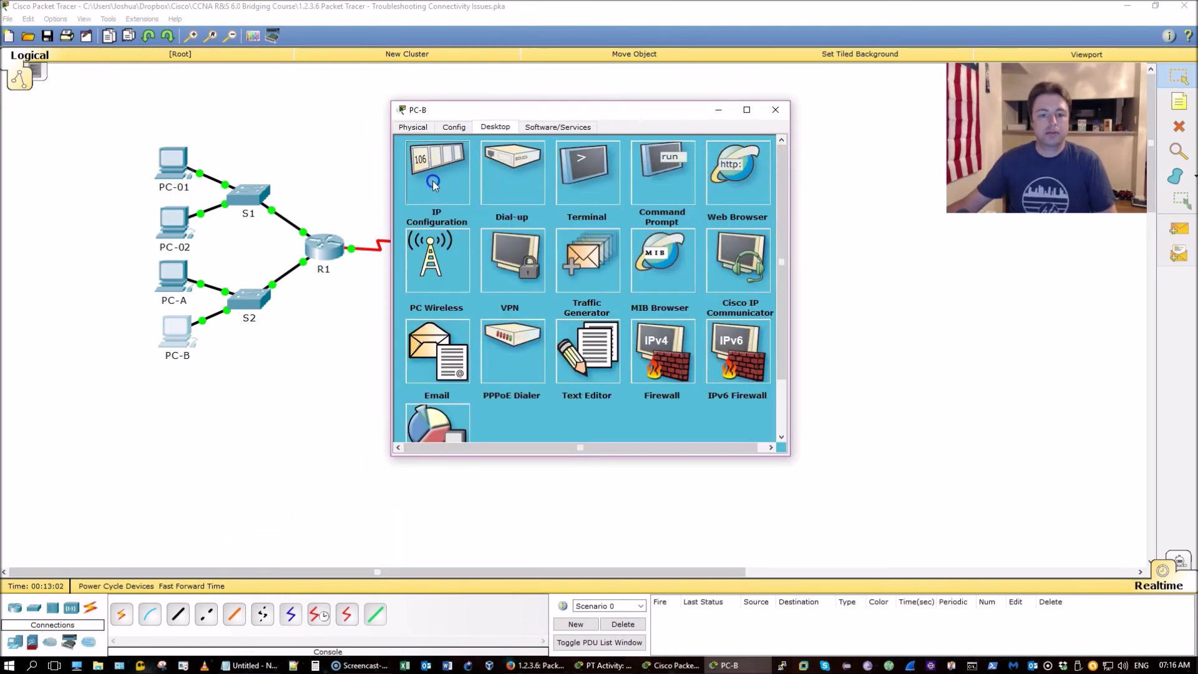
{"action": "left_click", "coordinate": [668, 191]}
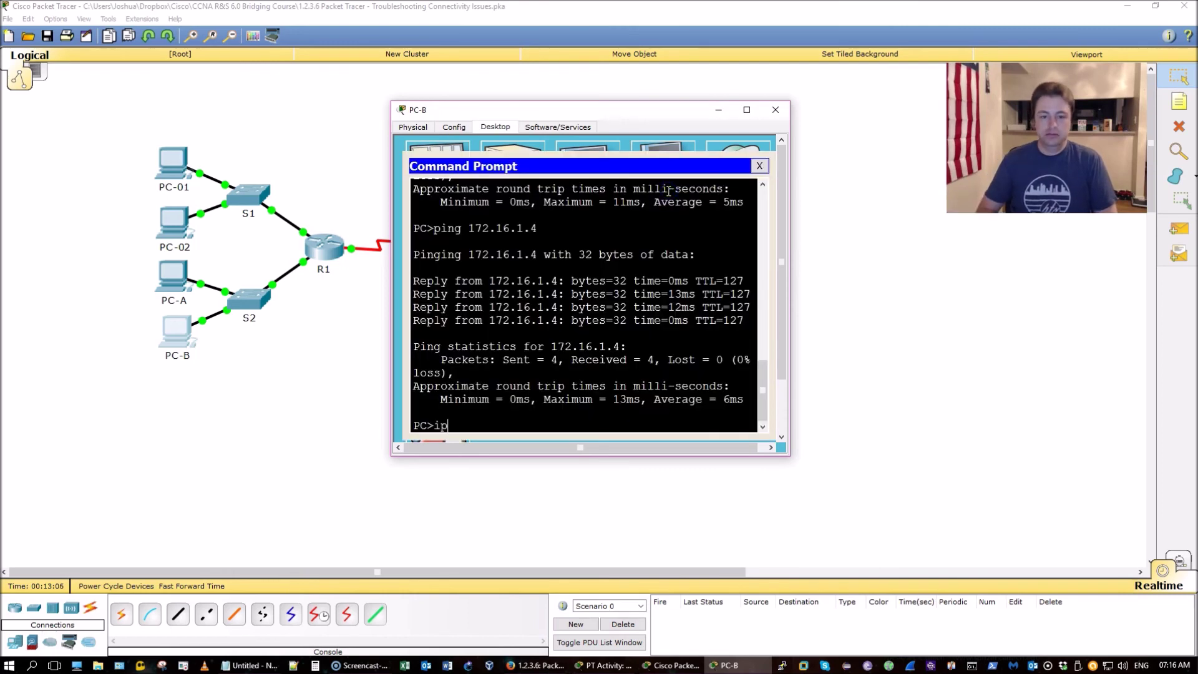
{"action": "type", "text": "ipconfig /al"}
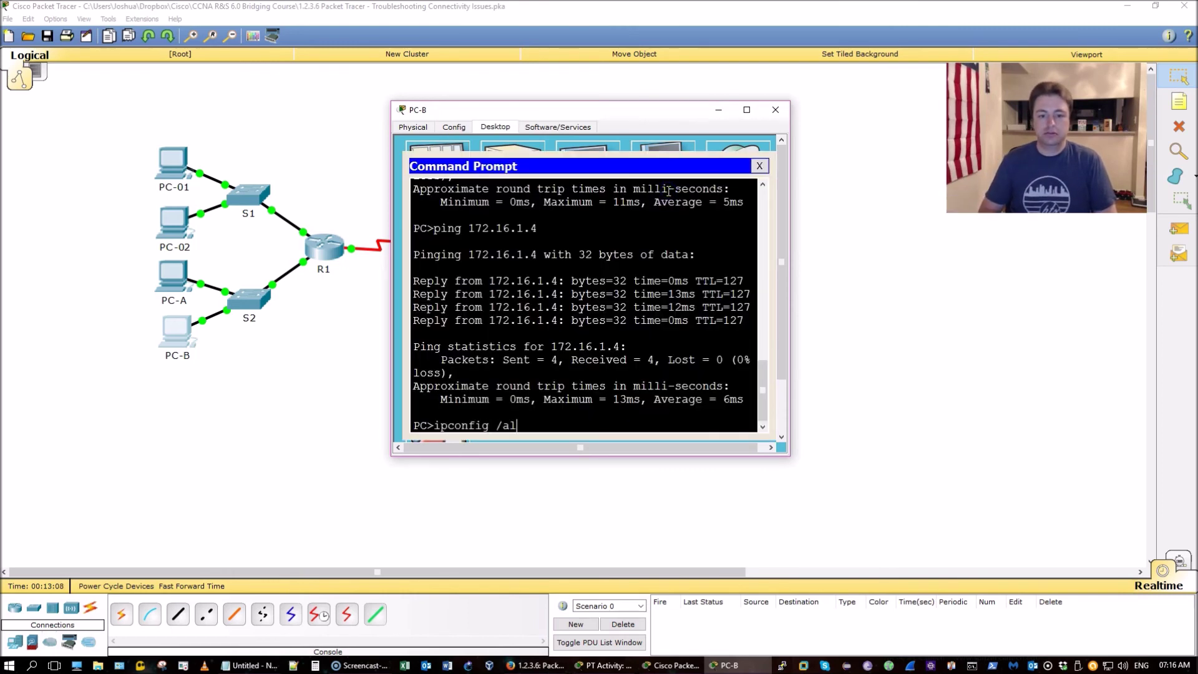
{"action": "type", "text": "l"}
{"action": "key", "text": "Return"}
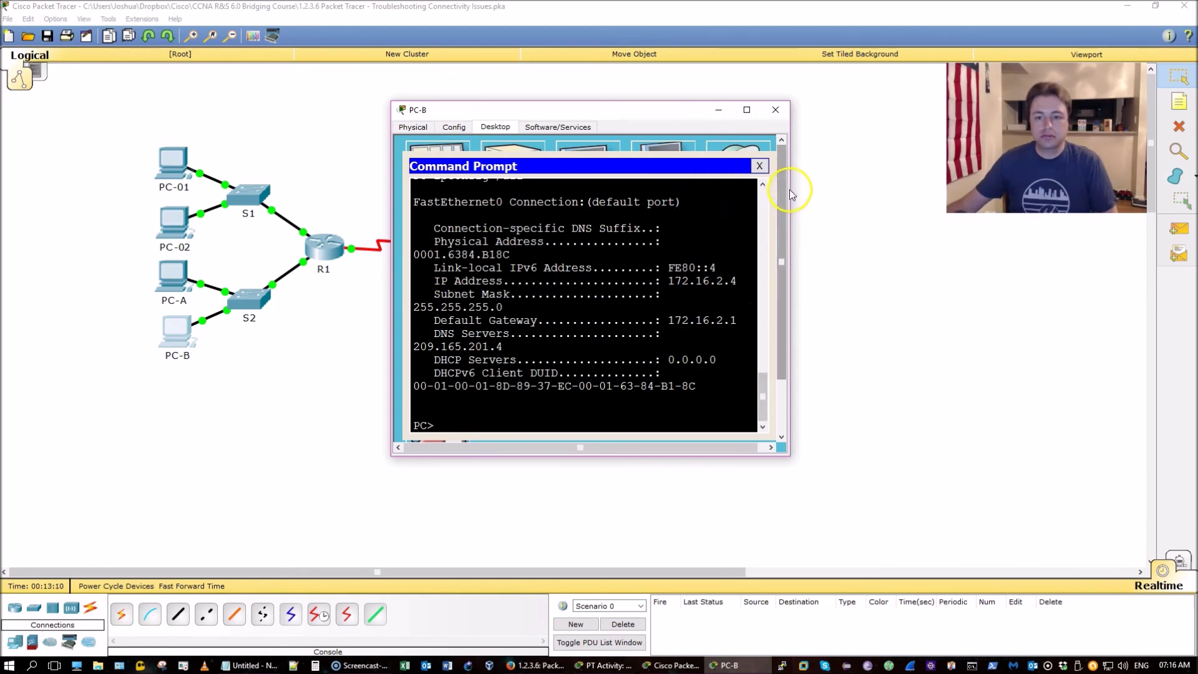
{"action": "left_click_drag", "start_coordinate": [789, 189], "coordinate": [872, 191]}
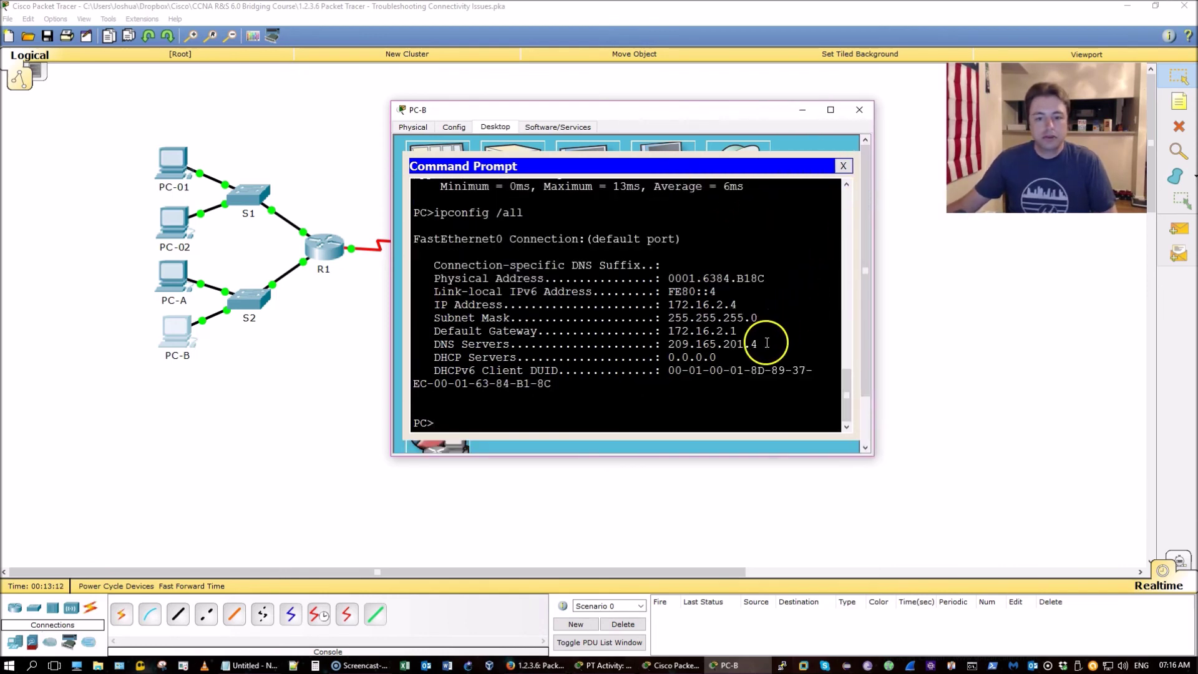
{"action": "left_click_drag", "start_coordinate": [766, 342], "coordinate": [434, 344]}
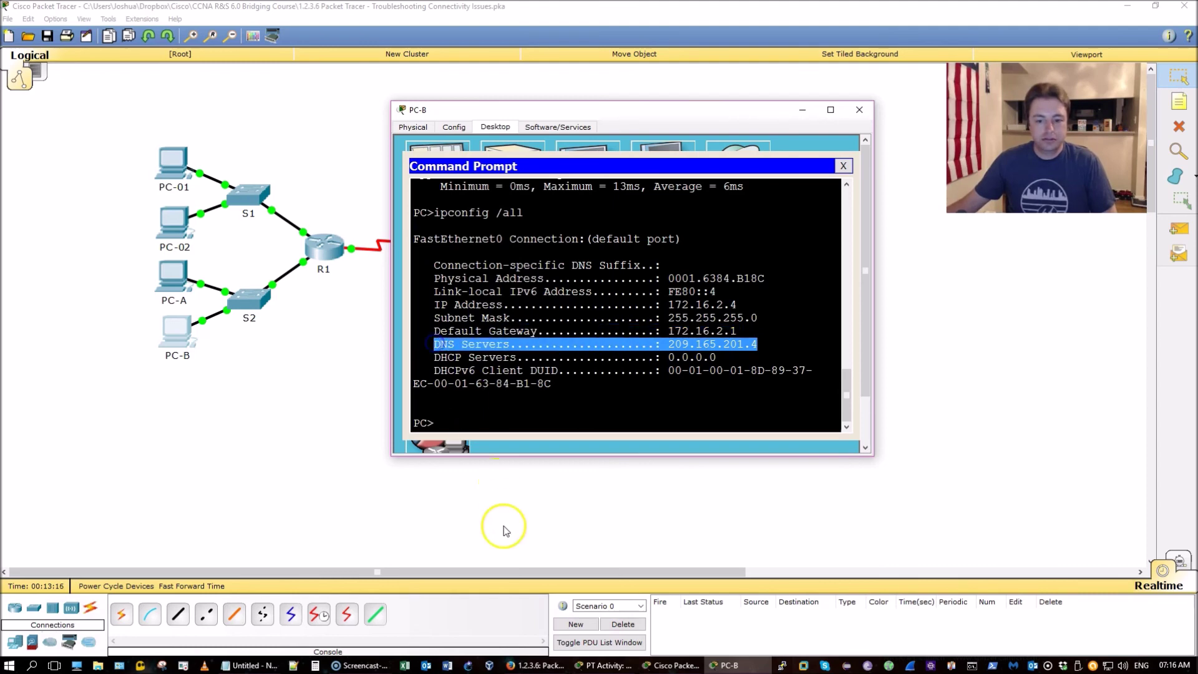
{"action": "left_click", "coordinate": [609, 665]}
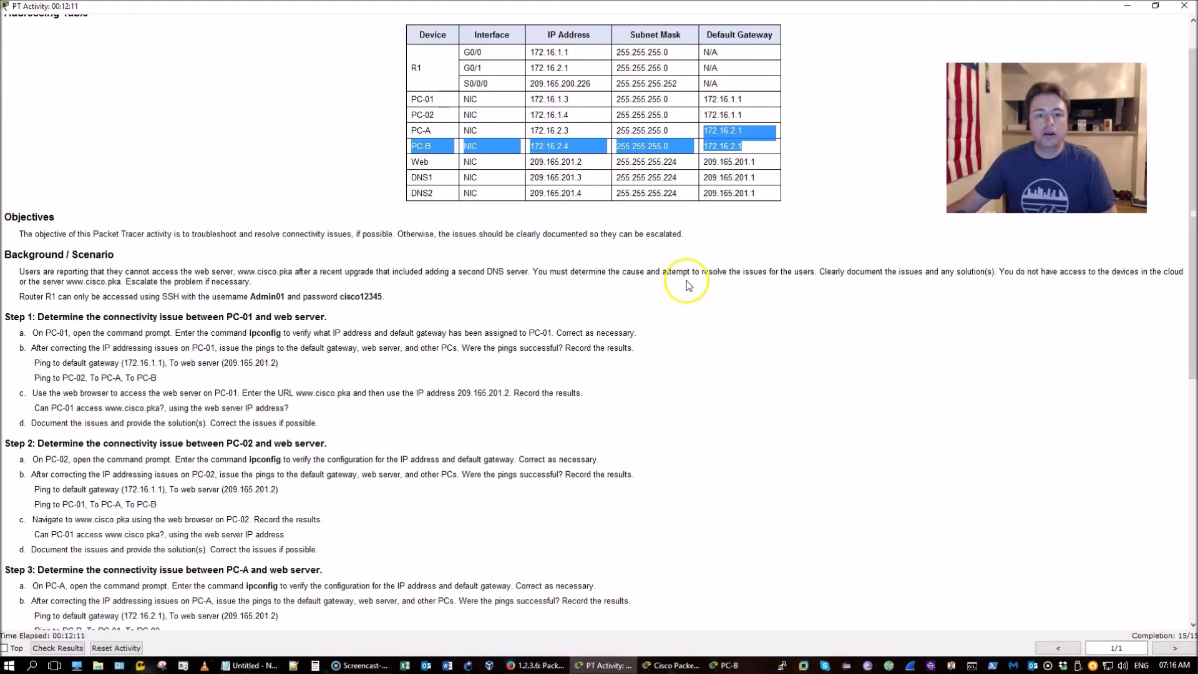
{"action": "left_click", "coordinate": [688, 285]}
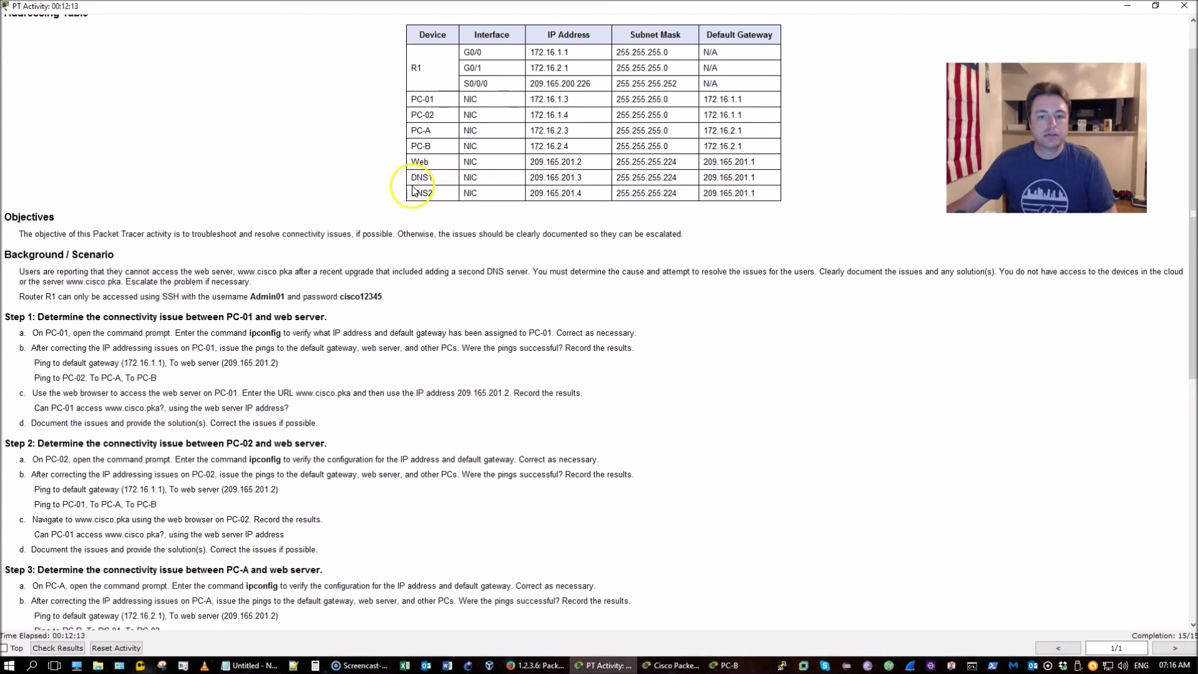
Step: Check the addressing table's DNS1 and DNS2 rows, confirming DNS2 is 209.165.201.4, then return to the topology
{"action": "left_click_drag", "start_coordinate": [412, 191], "coordinate": [765, 190]}
{"action": "left_click", "coordinate": [752, 181]}
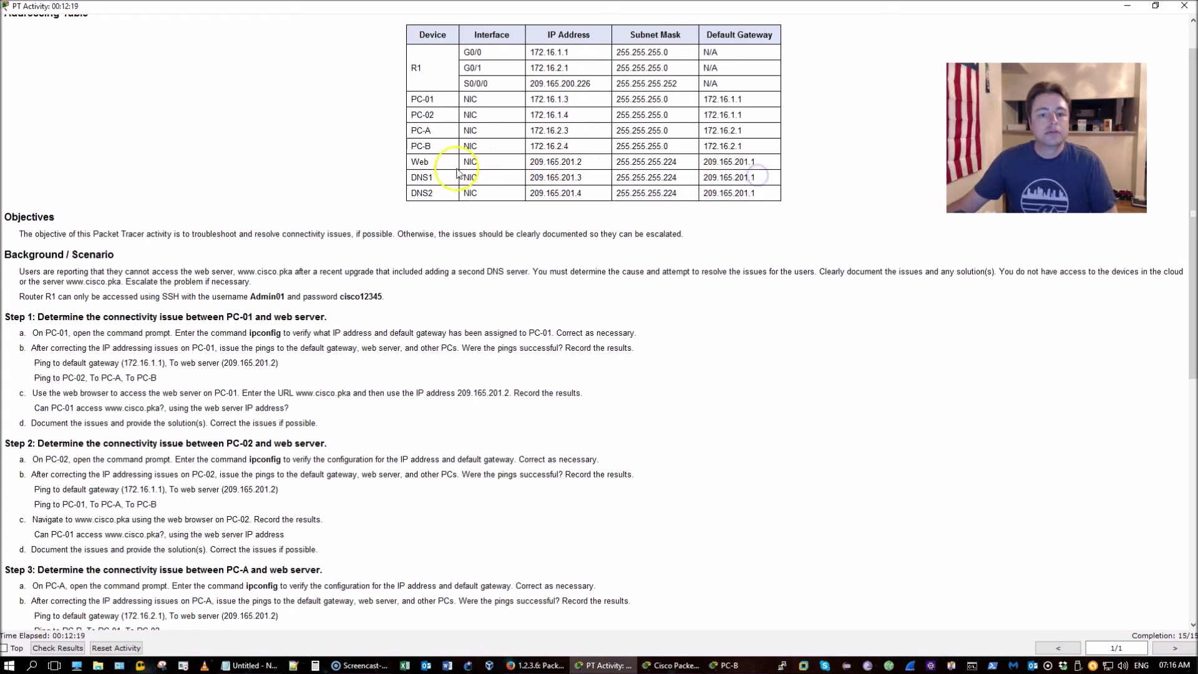
{"action": "left_click_drag", "start_coordinate": [414, 174], "coordinate": [756, 188]}
{"action": "left_click", "coordinate": [756, 188]}
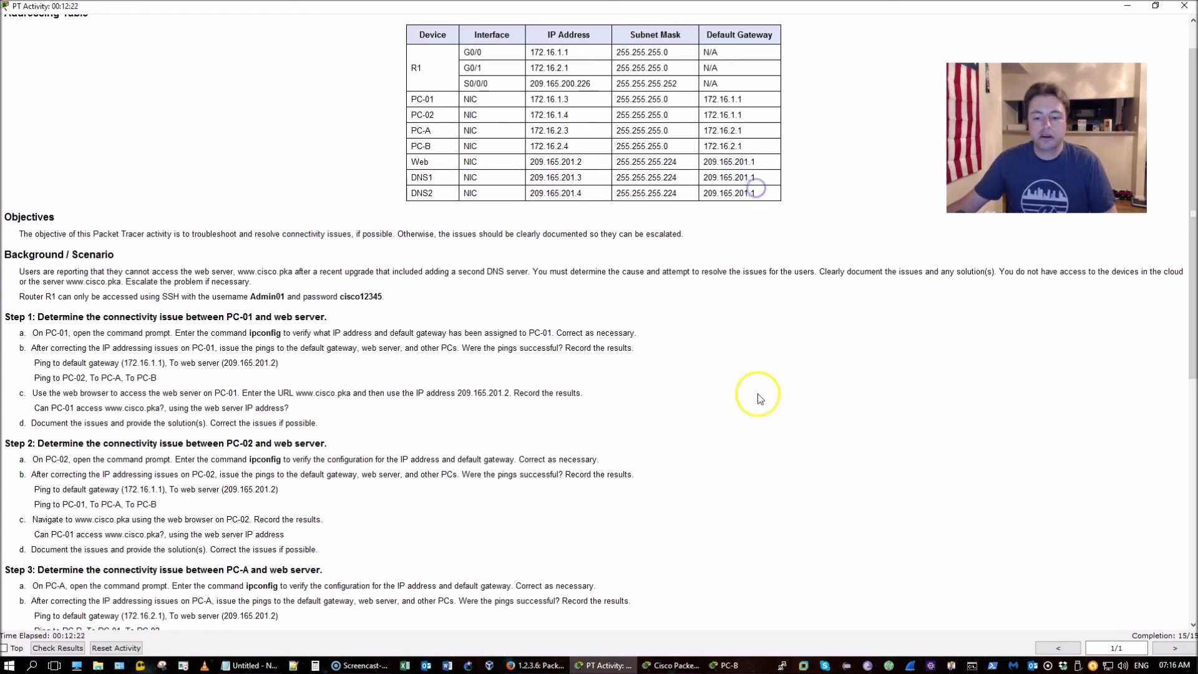
{"action": "left_click", "coordinate": [669, 668]}
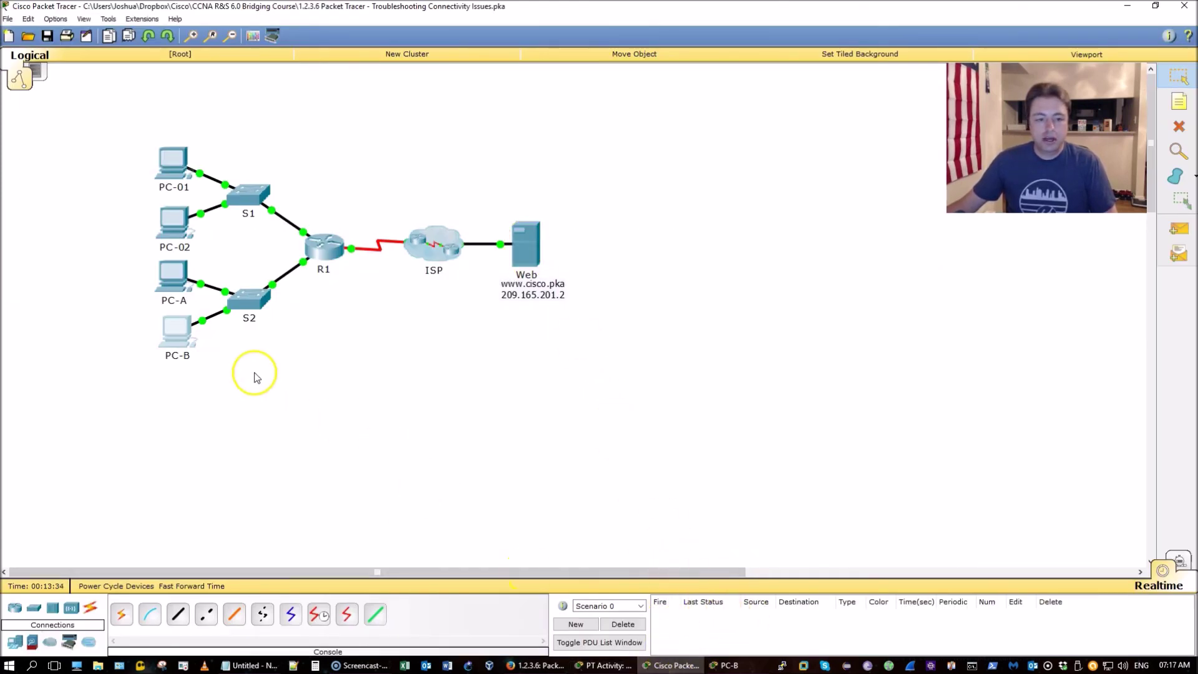
Step: Change PC-B's DNS server to 209.165.201.3
{"action": "left_click", "coordinate": [188, 338]}
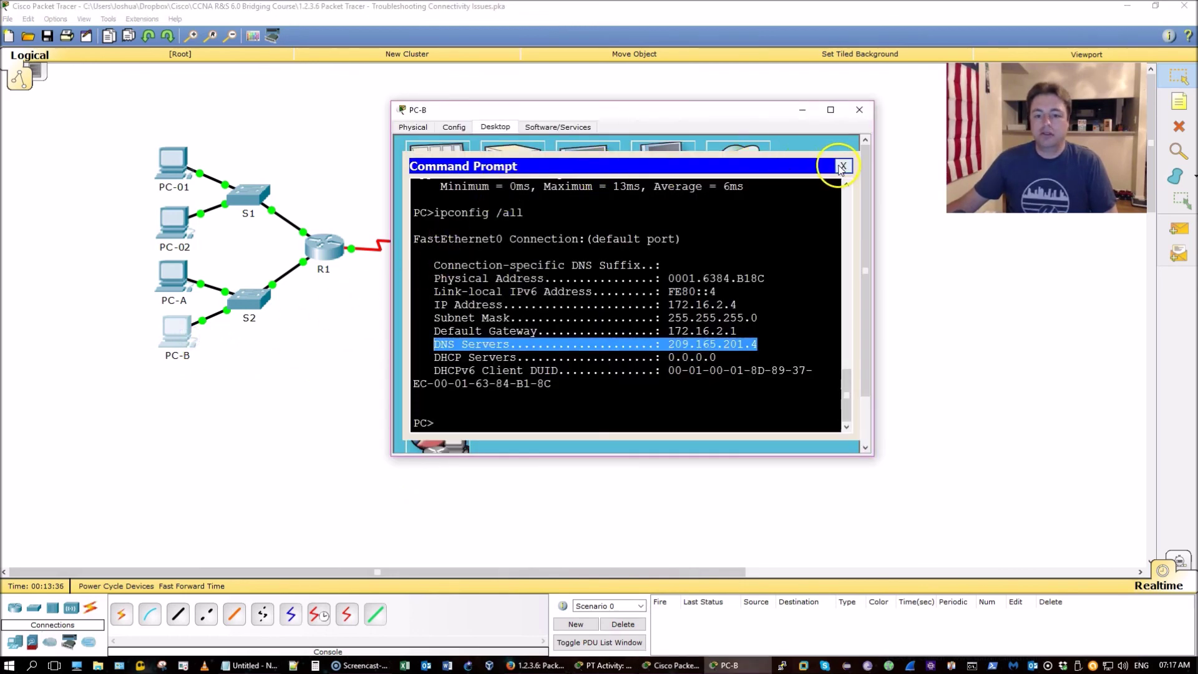
{"action": "left_click", "coordinate": [841, 166]}
{"action": "left_click", "coordinate": [436, 171]}
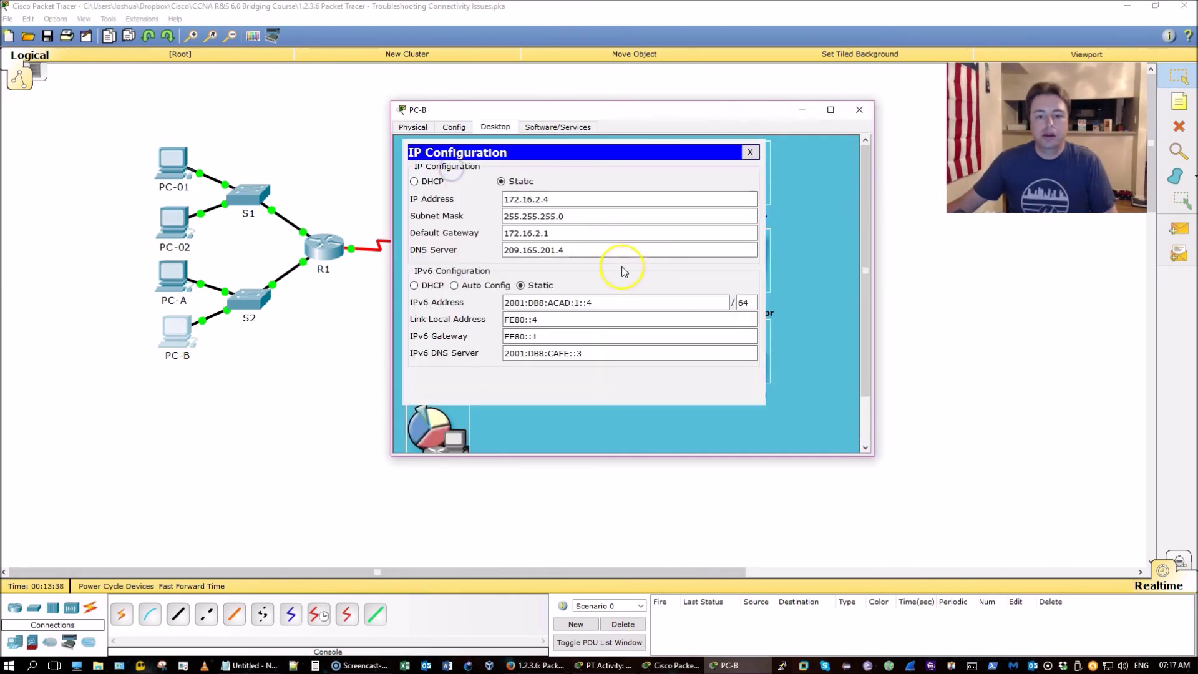
{"action": "left_click", "coordinate": [609, 249]}
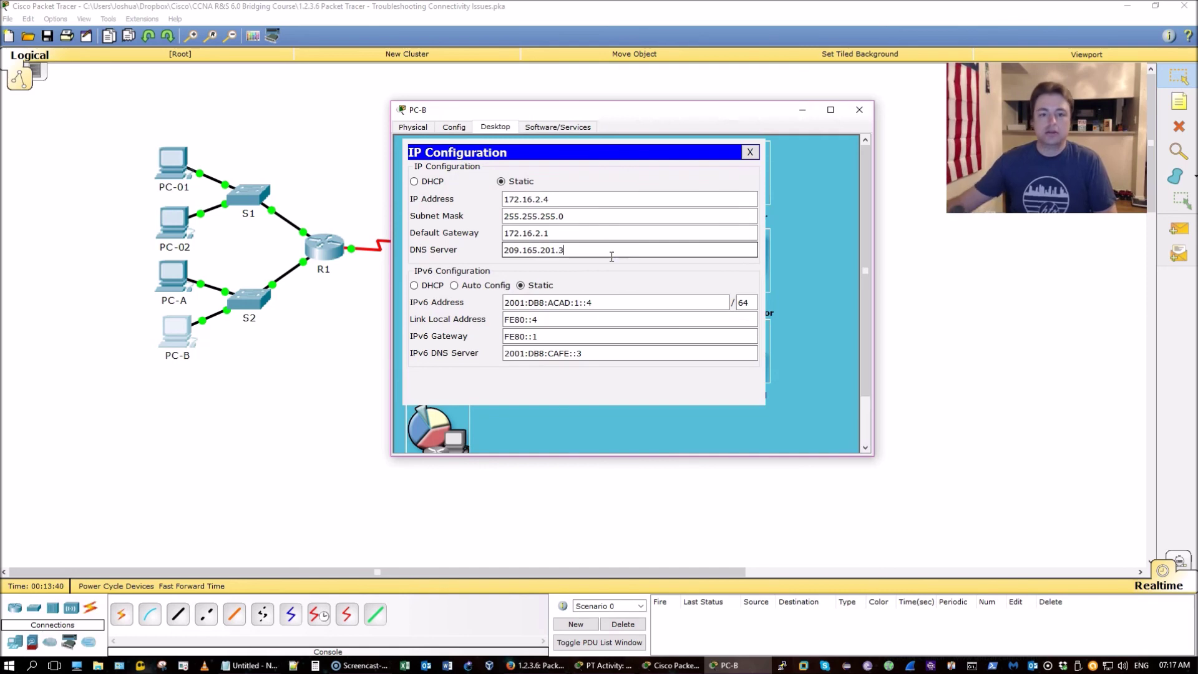
{"action": "left_click", "coordinate": [750, 151]}
{"action": "left_click", "coordinate": [732, 175]}
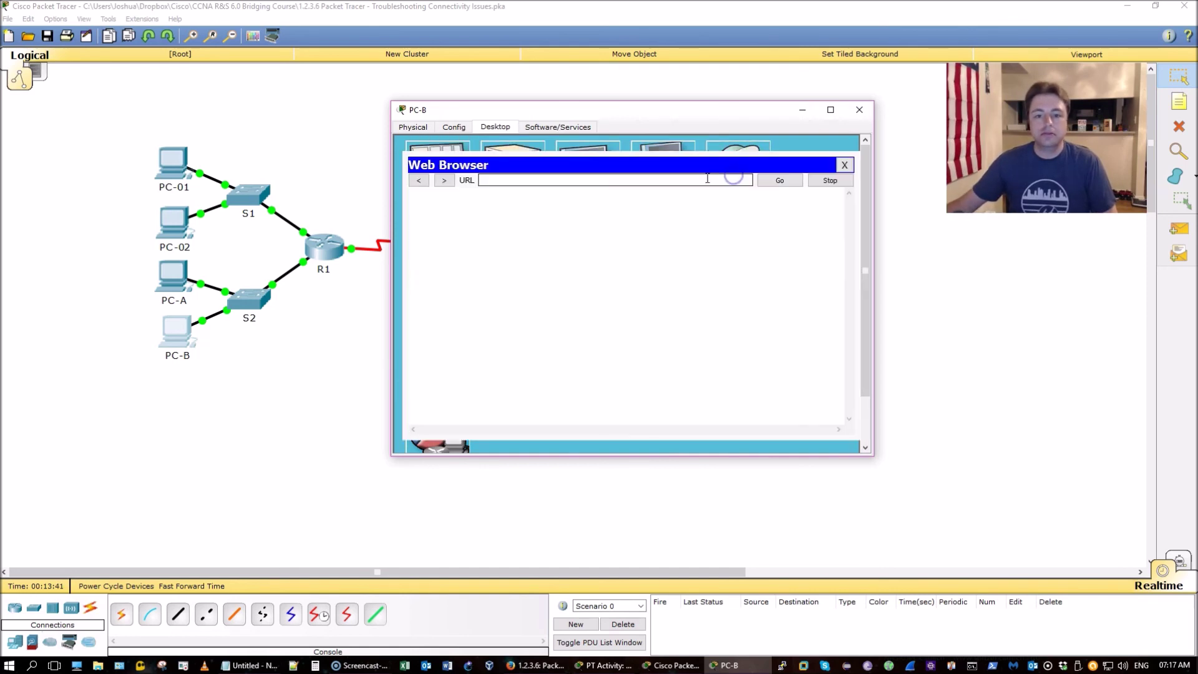
{"action": "left_click", "coordinate": [650, 181]}
{"action": "type", "text": "www."}
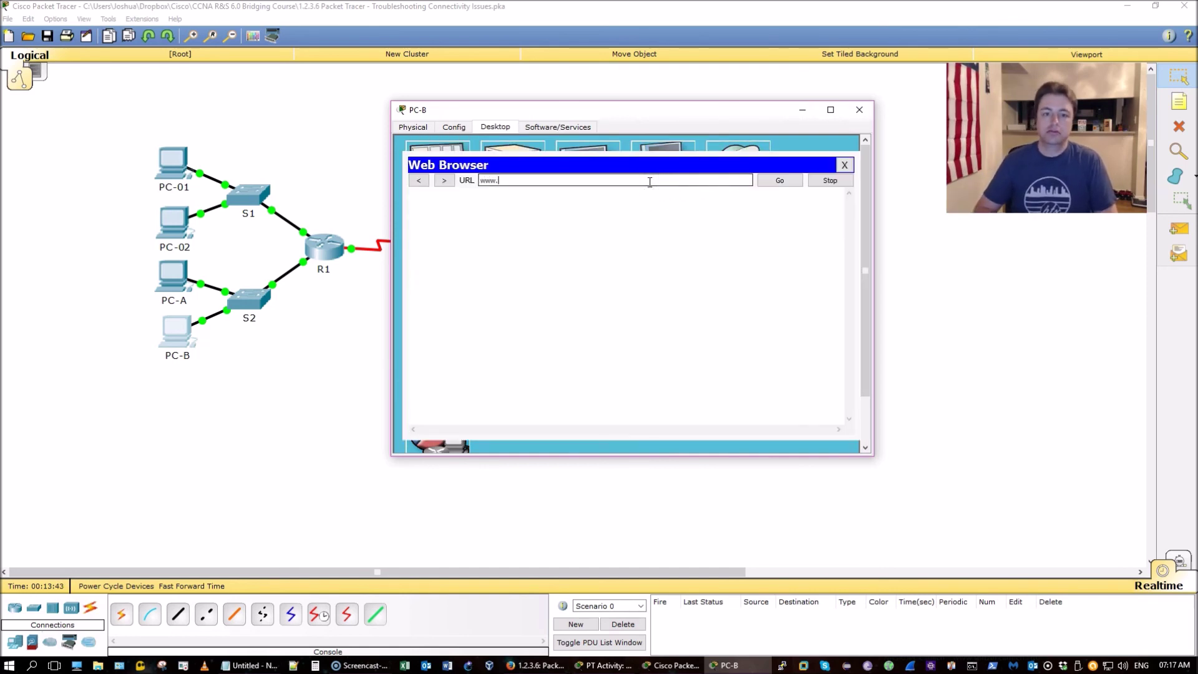
{"action": "type", "text": "cisco.pka"}
{"action": "key", "text": "Return"}
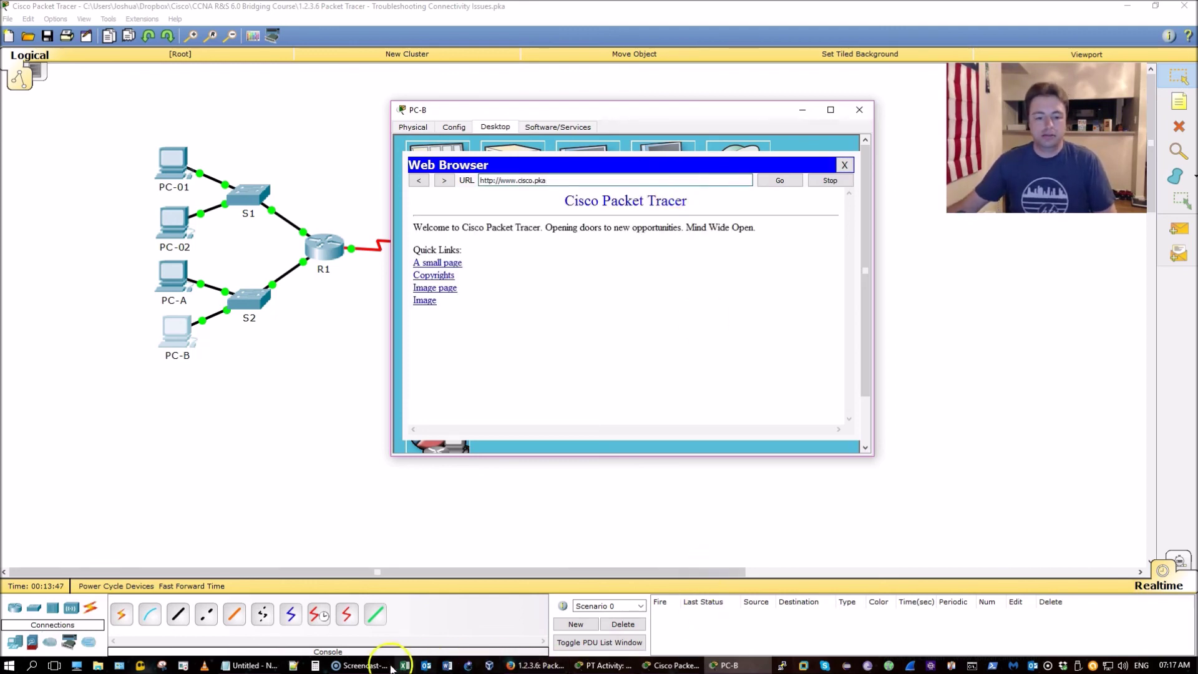
{"action": "left_click", "coordinate": [845, 165]}
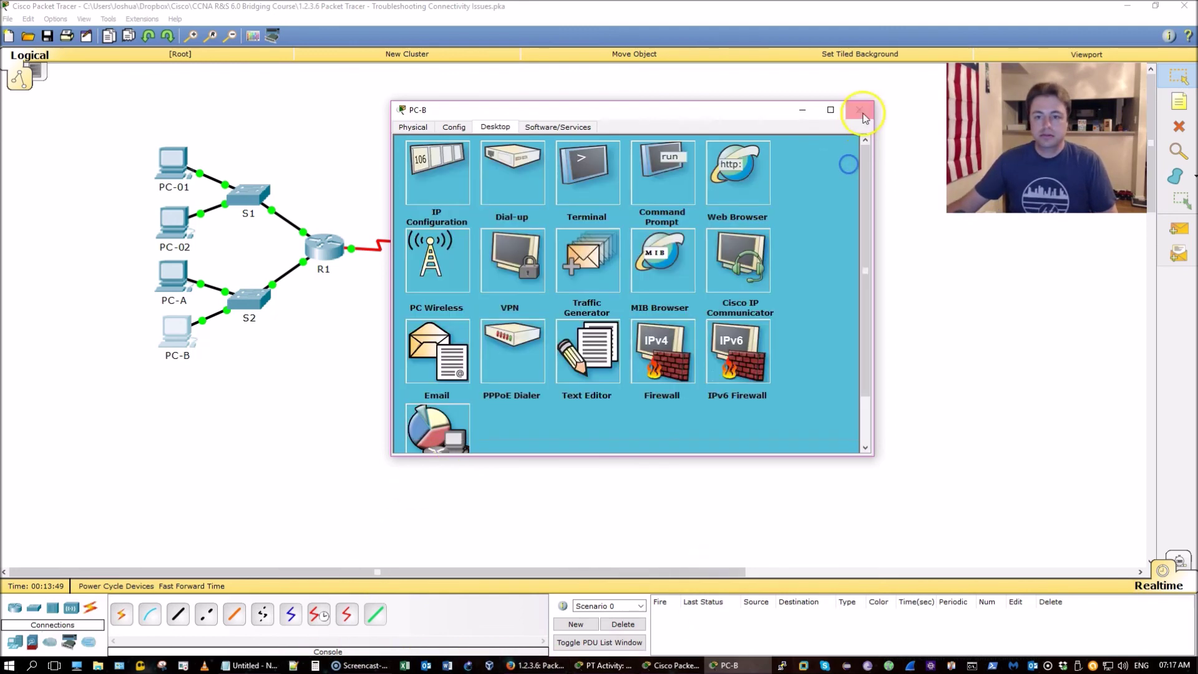
{"action": "left_click", "coordinate": [859, 109]}
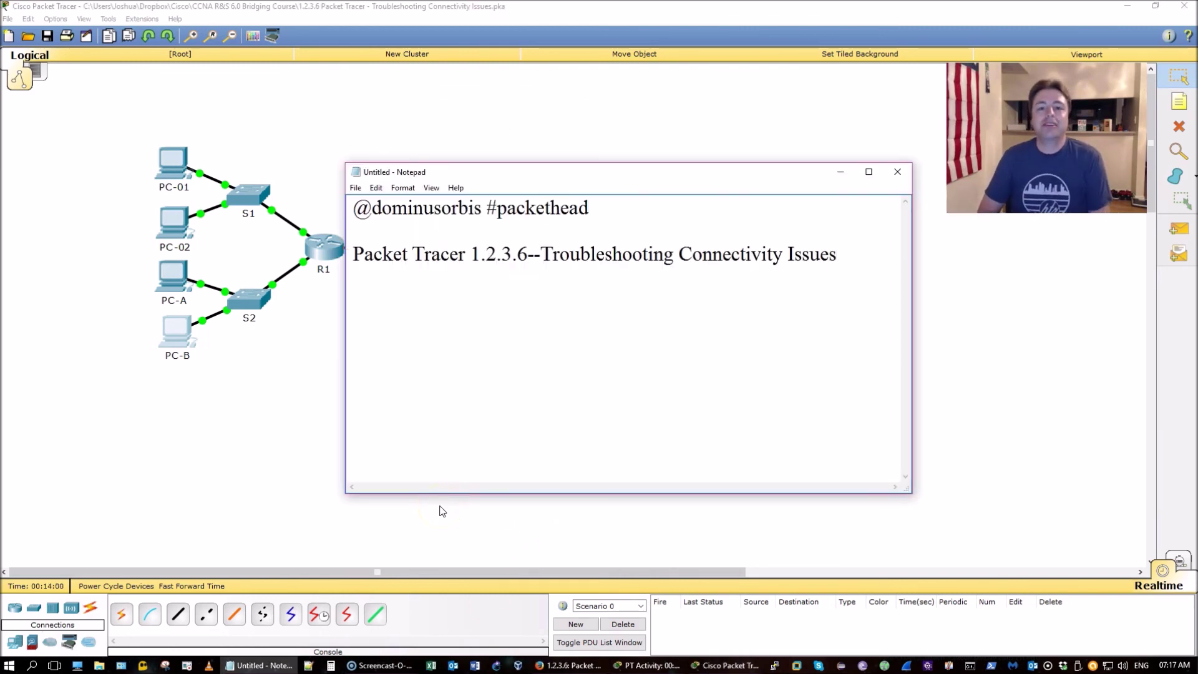